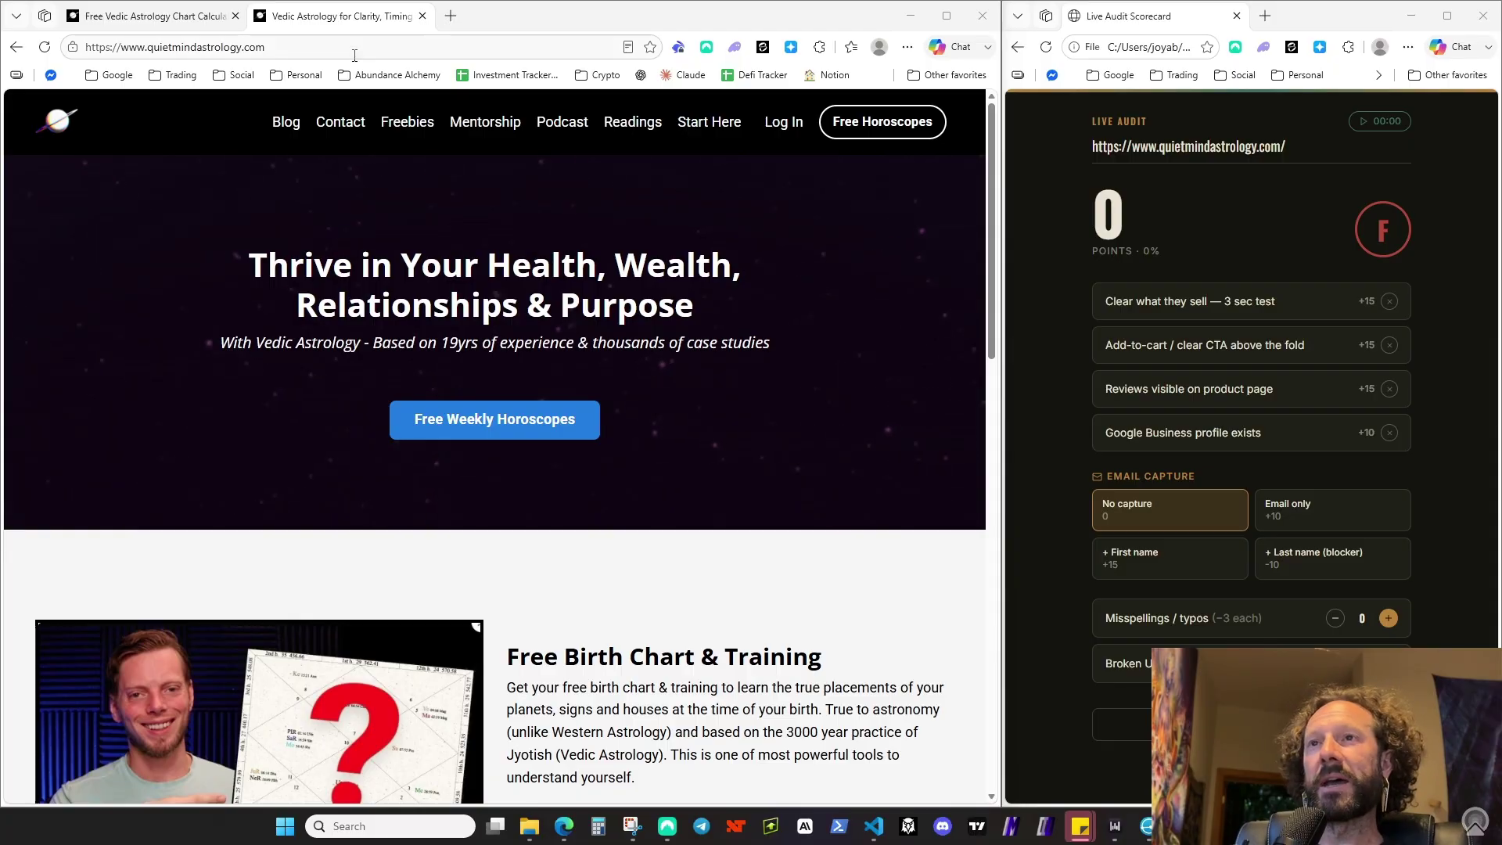
Examine the homepage's hero section, free birth chart offer and navigation menu from top to footer
scroll(654, 494, down, 4)
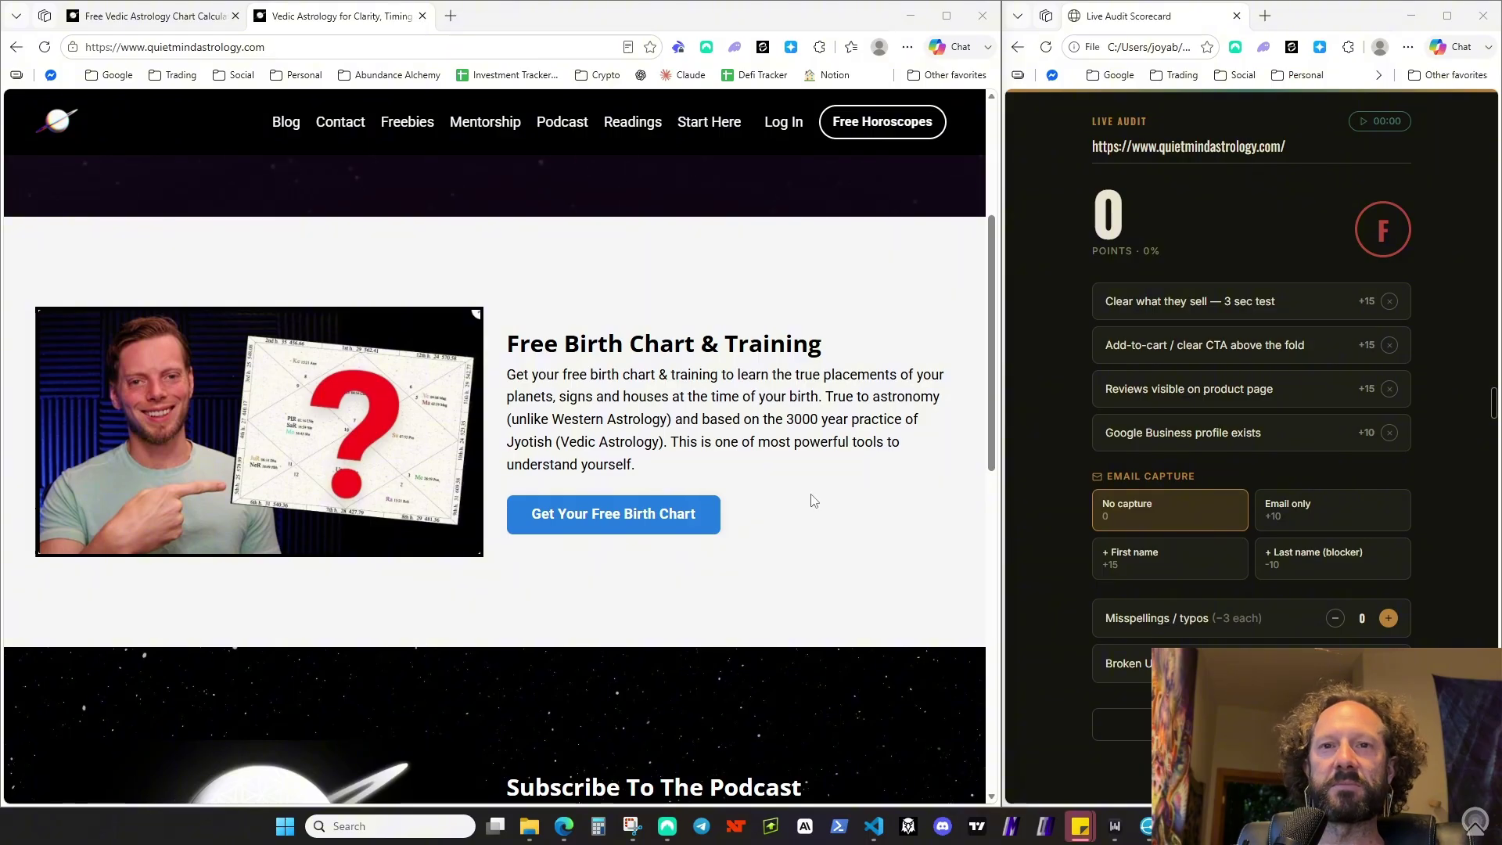
scroll(744, 548, up, 1)
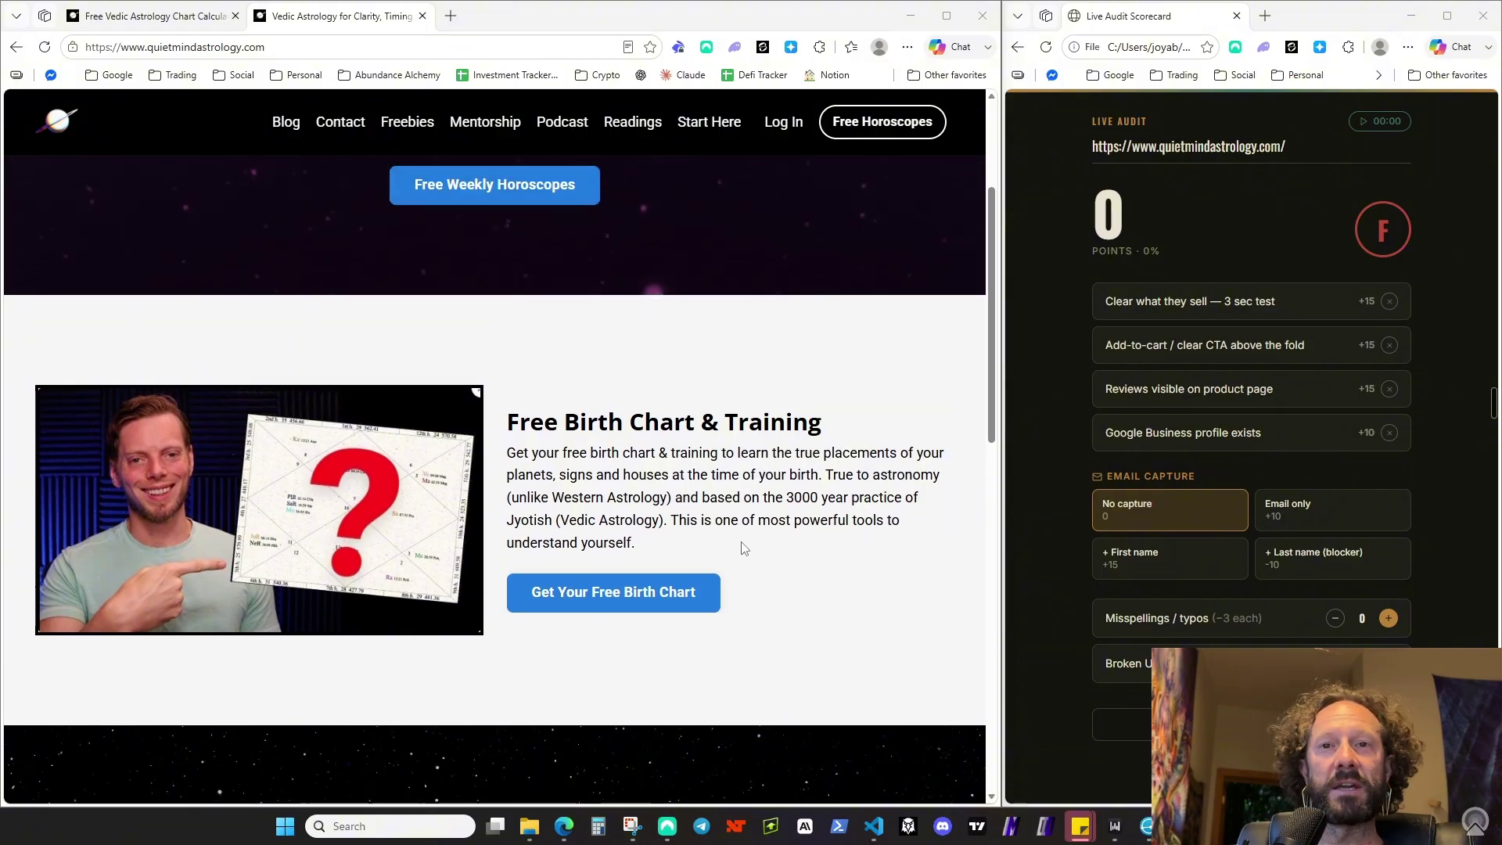
scroll(634, 578, up, 3)
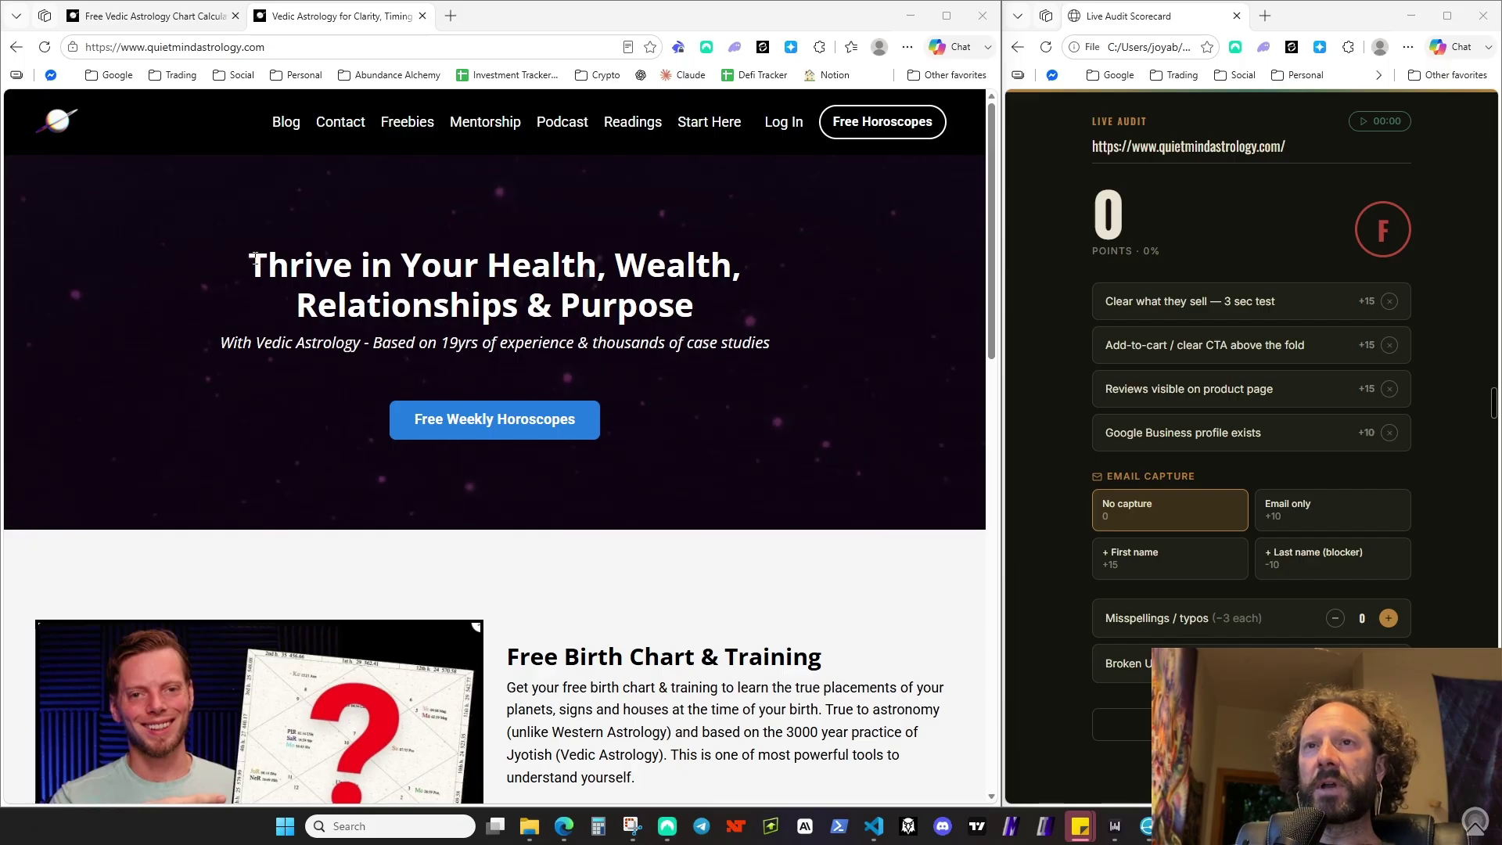
drag(270, 160, 778, 319)
click(801, 350)
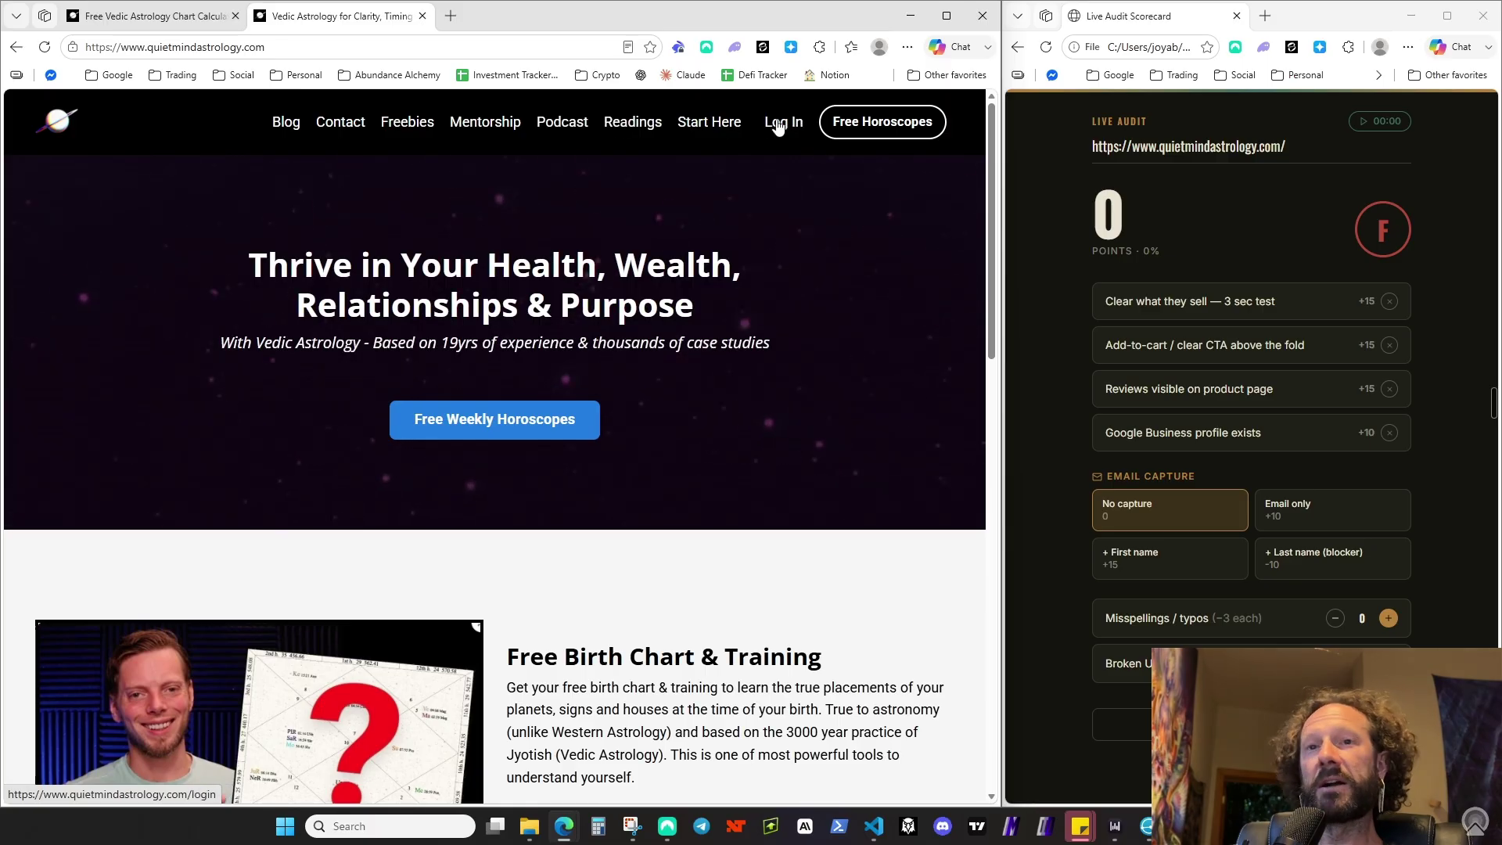
scroll(481, 615, down, 15)
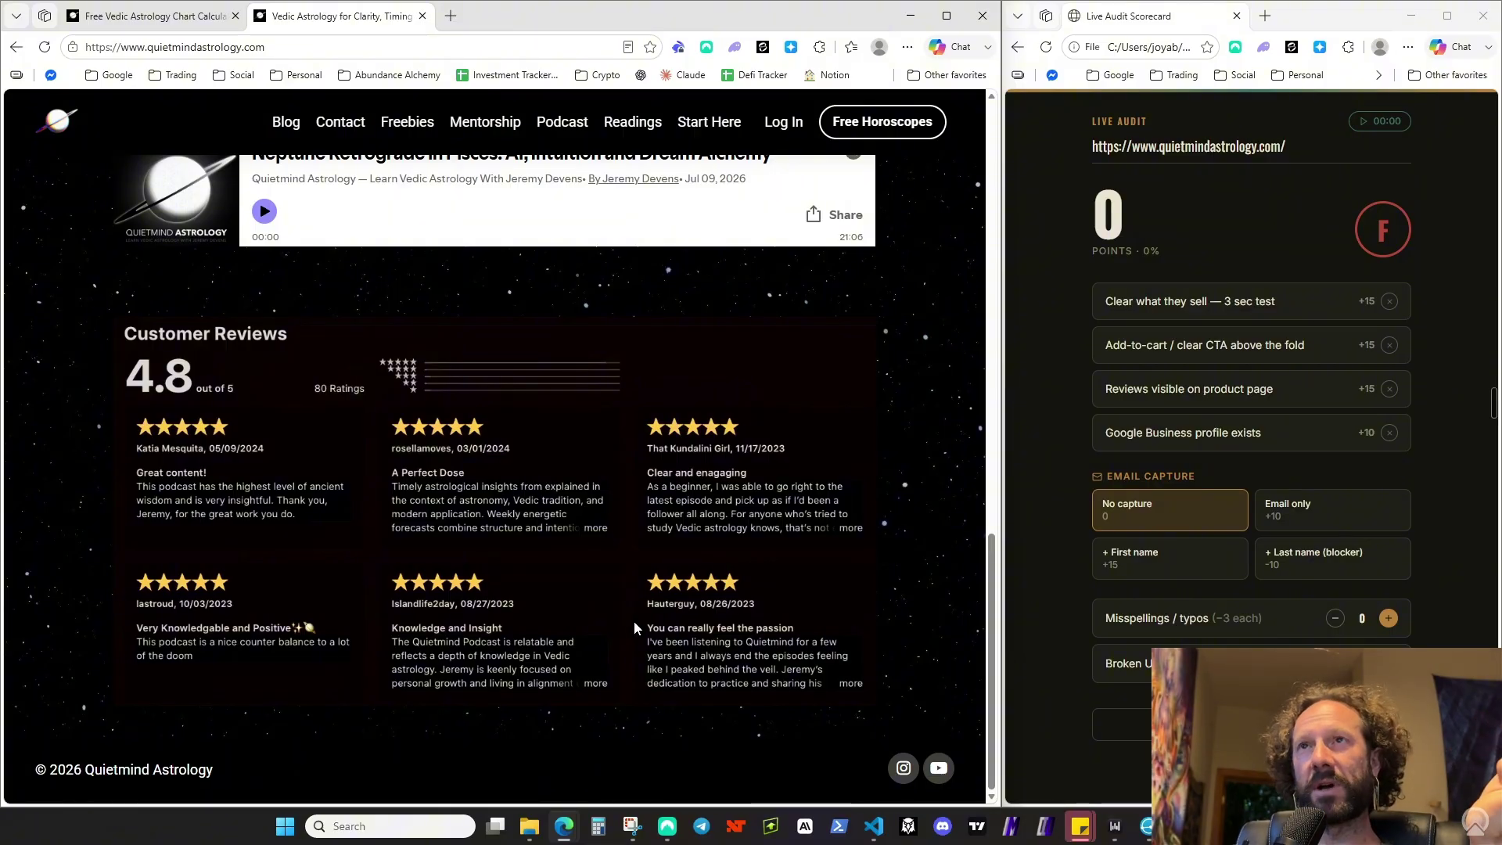
scroll(628, 622, up, 10)
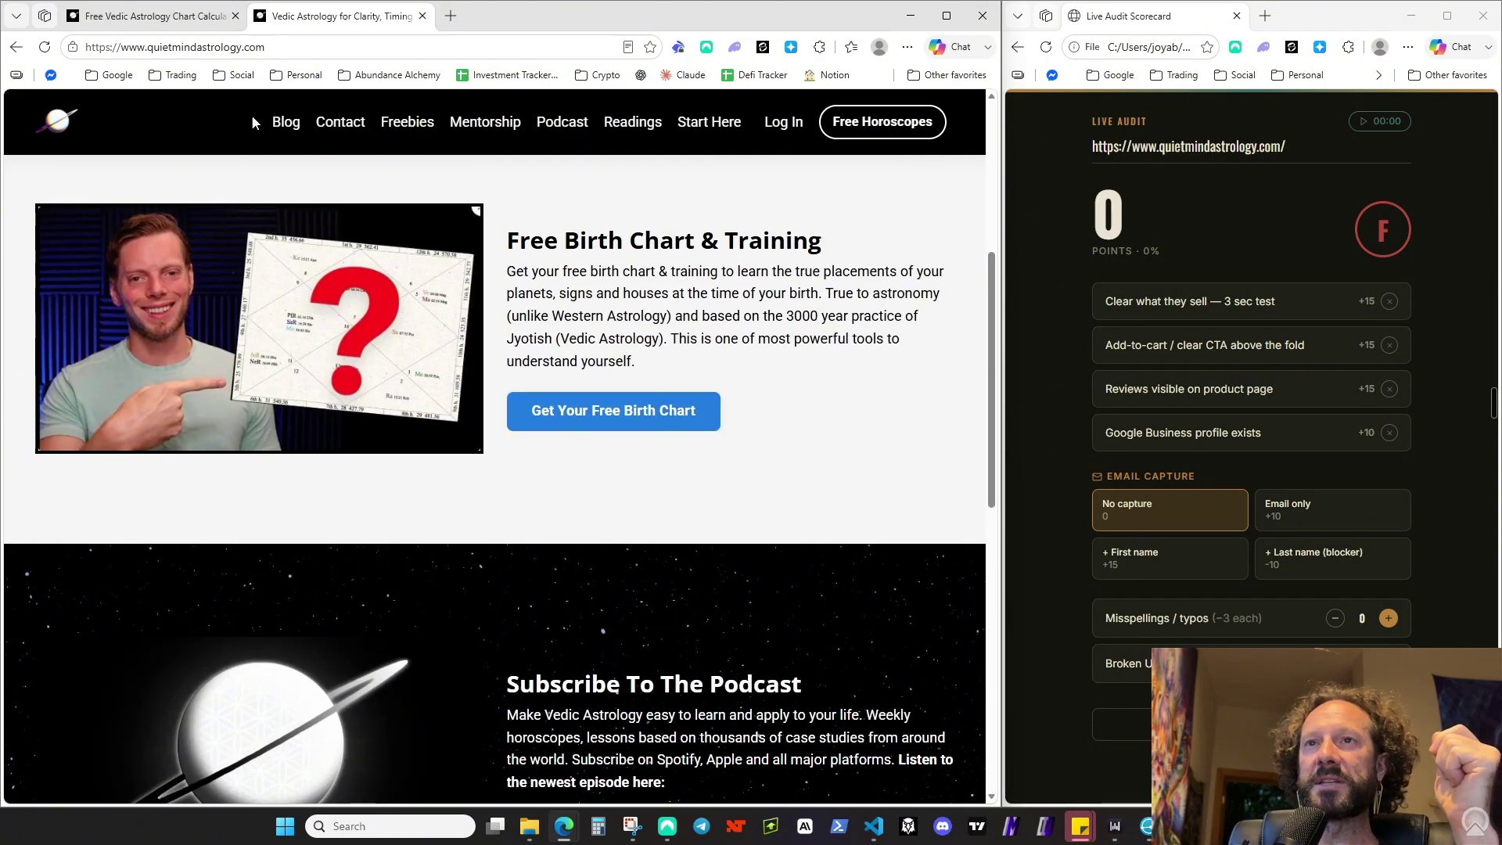
drag(258, 121, 559, 112)
click(795, 579)
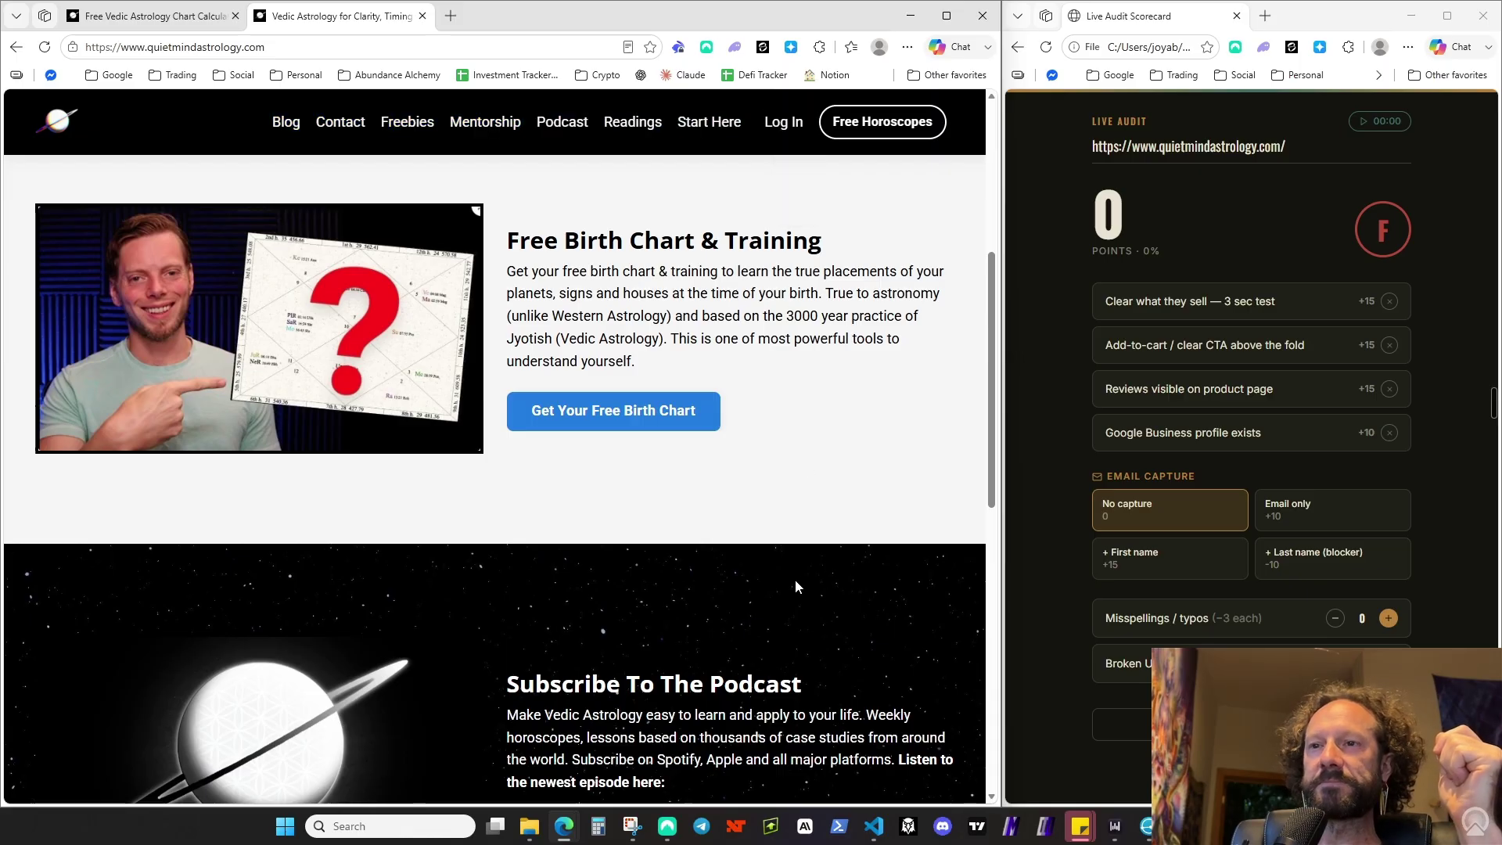
Examine the homepage's podcast section and customer reviews, and compare their placement with the hero section
scroll(794, 579, down, 10)
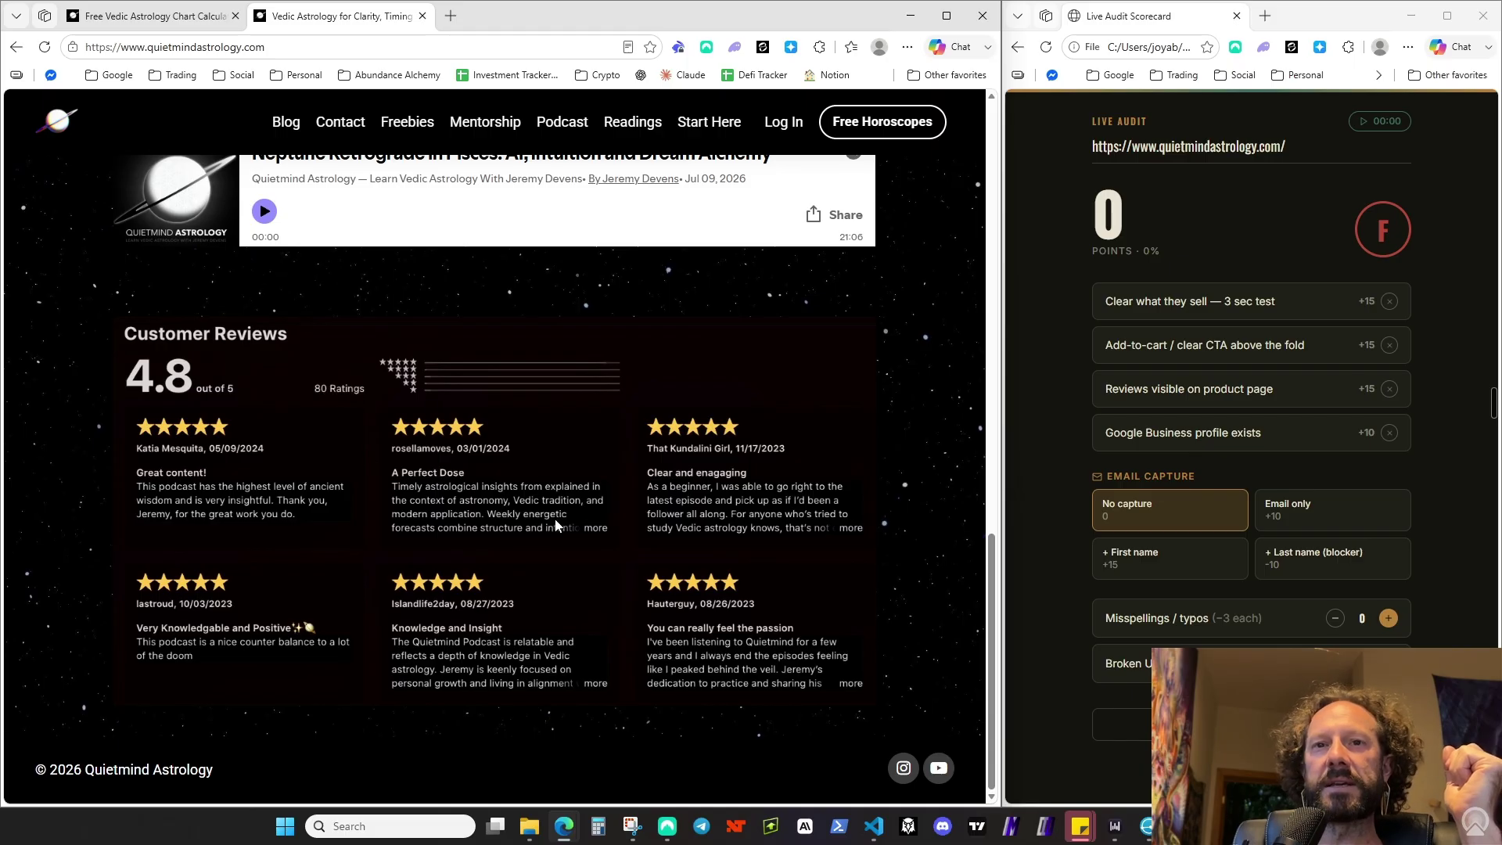
scroll(562, 536, up, 1)
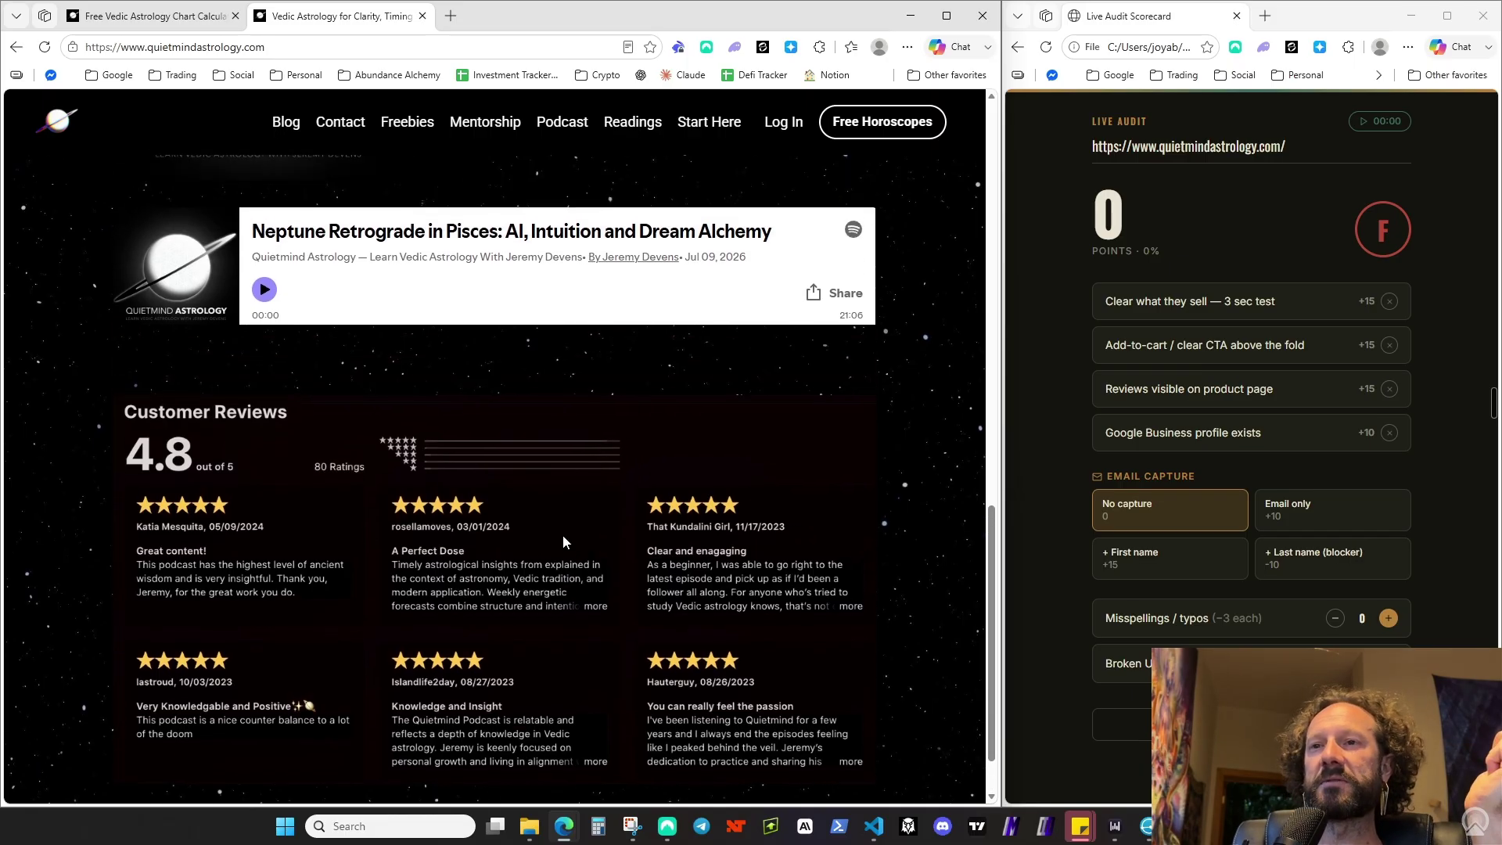
scroll(563, 536, down, 1)
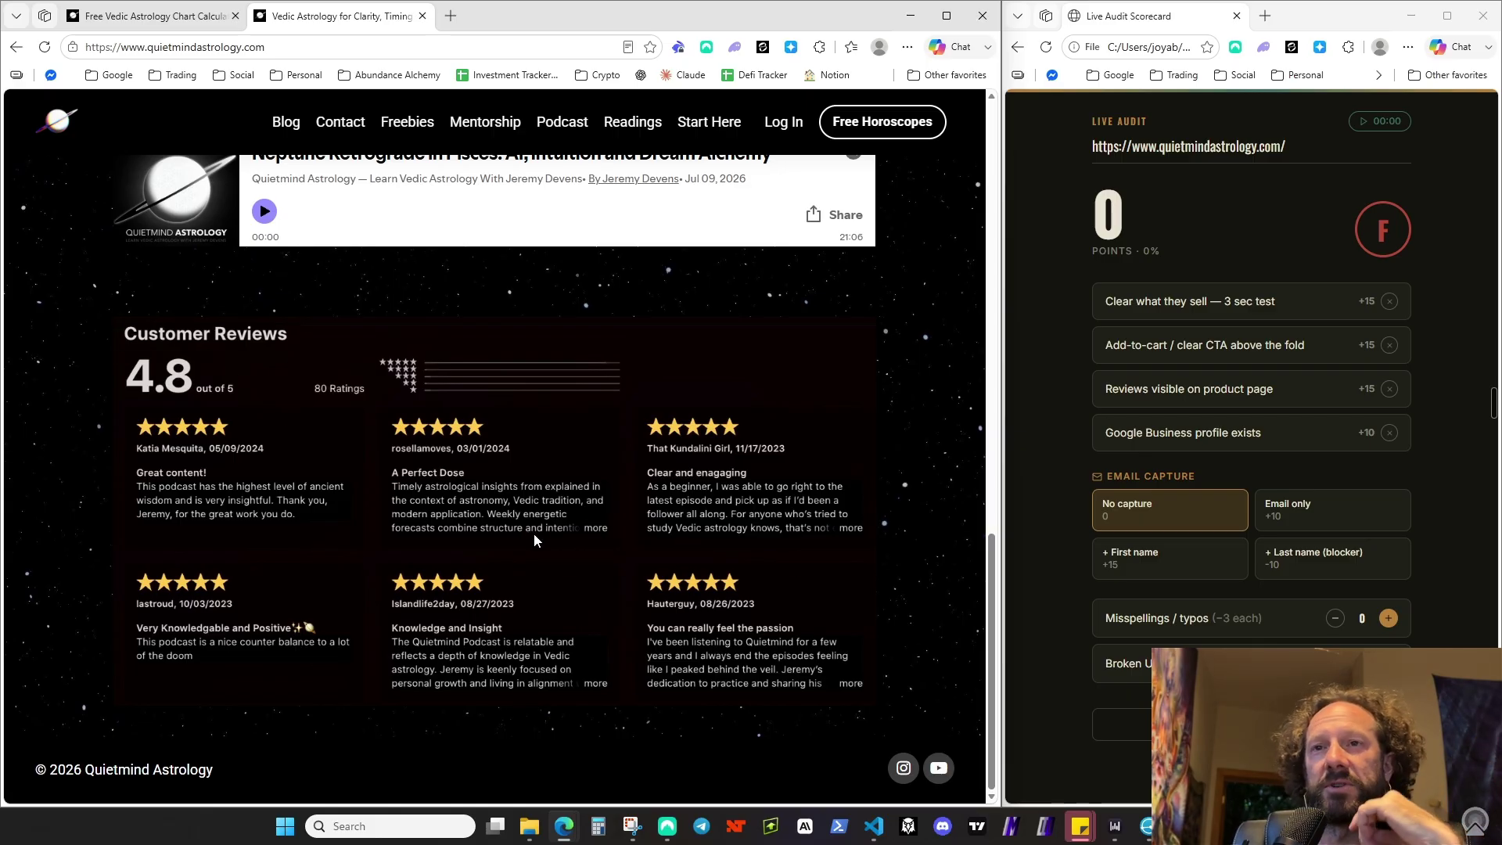
scroll(563, 551, up, 5)
scroll(612, 589, down, 5)
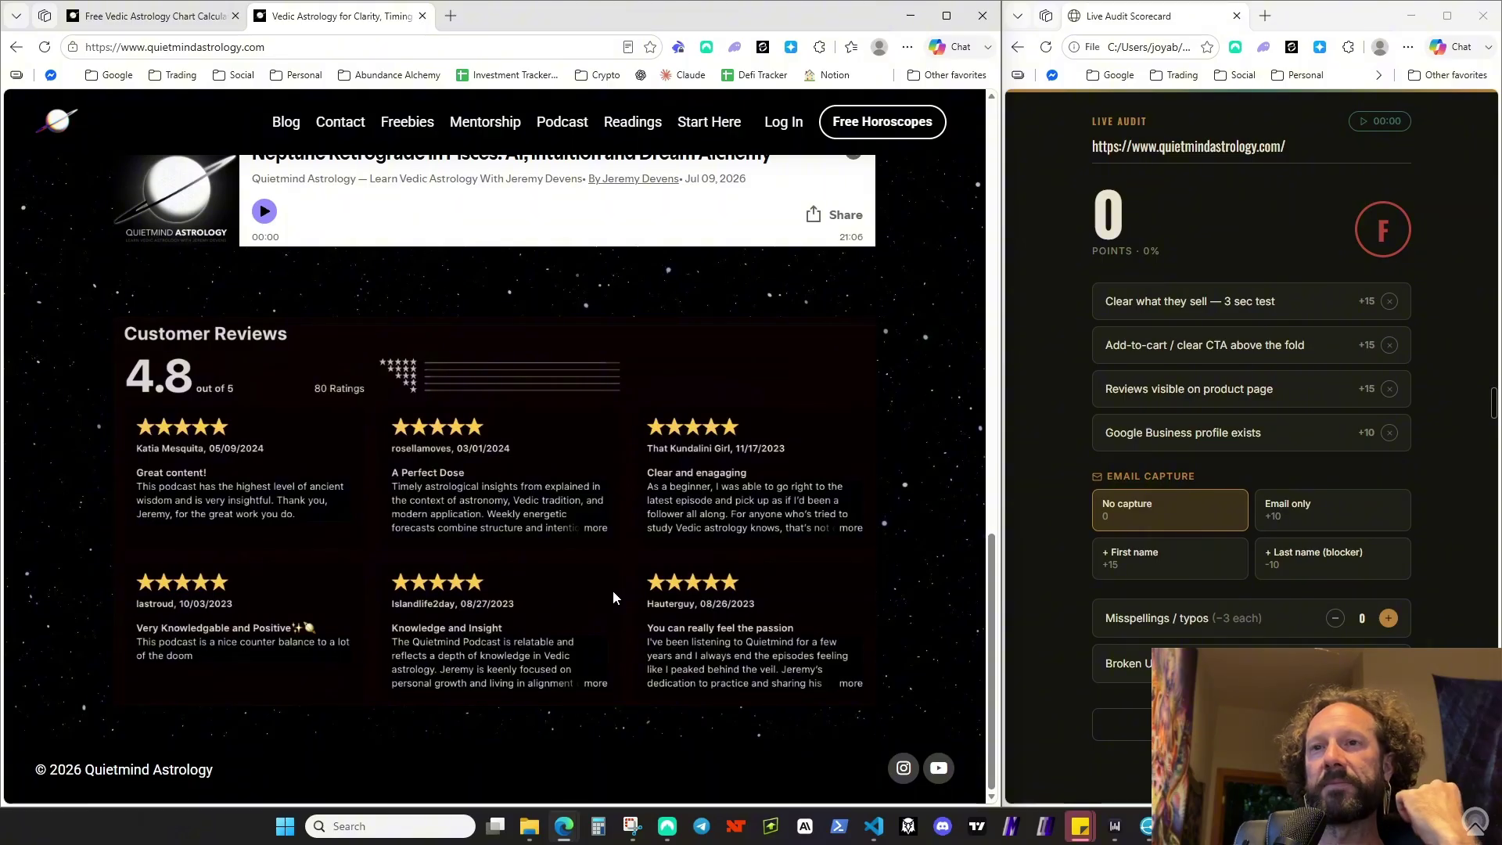
scroll(612, 590, up, 8)
scroll(612, 590, down, 3)
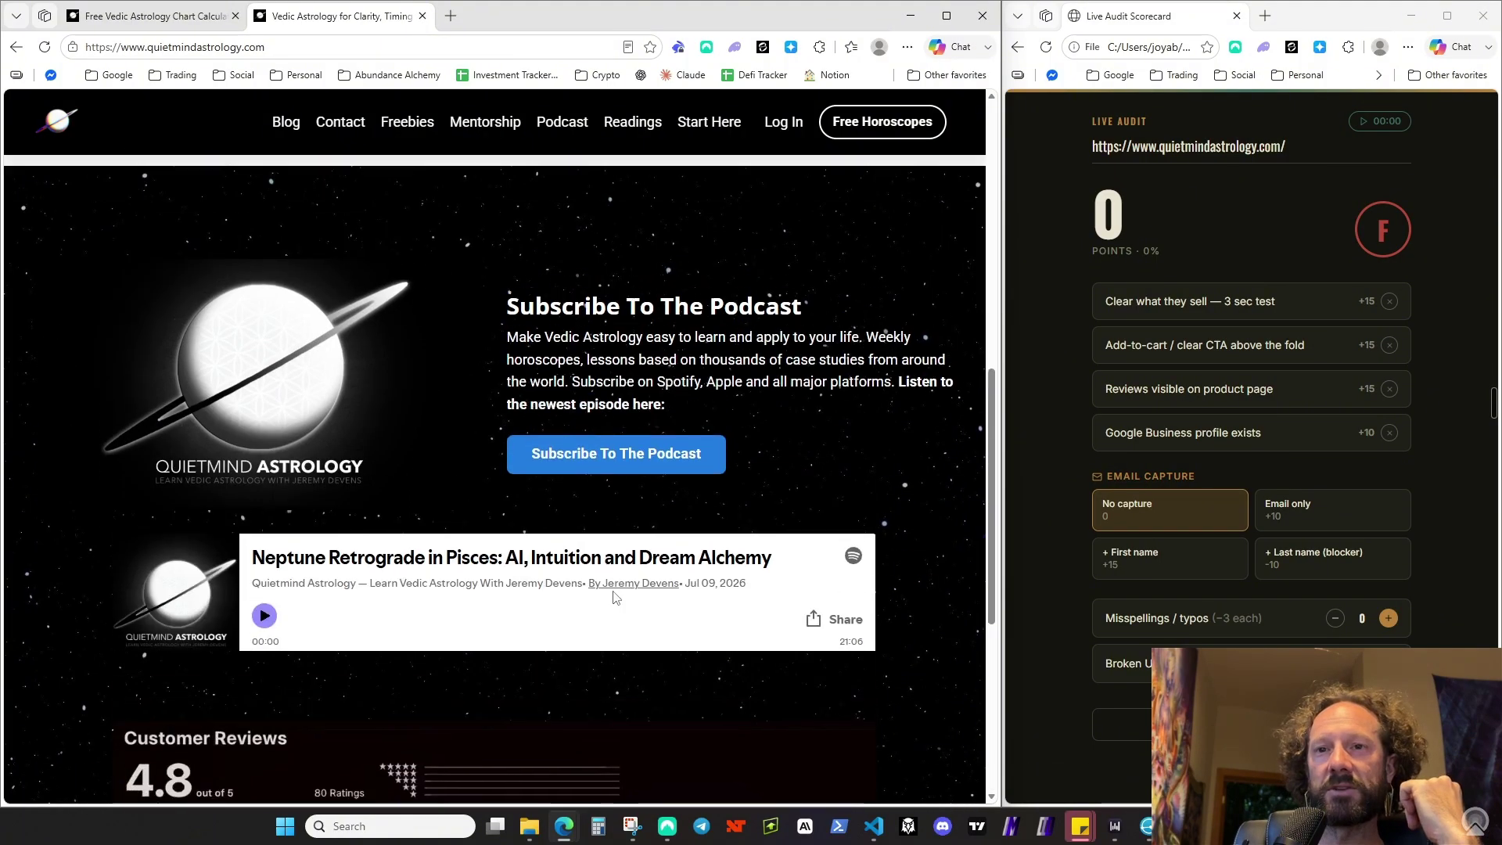
scroll(614, 597, up, 15)
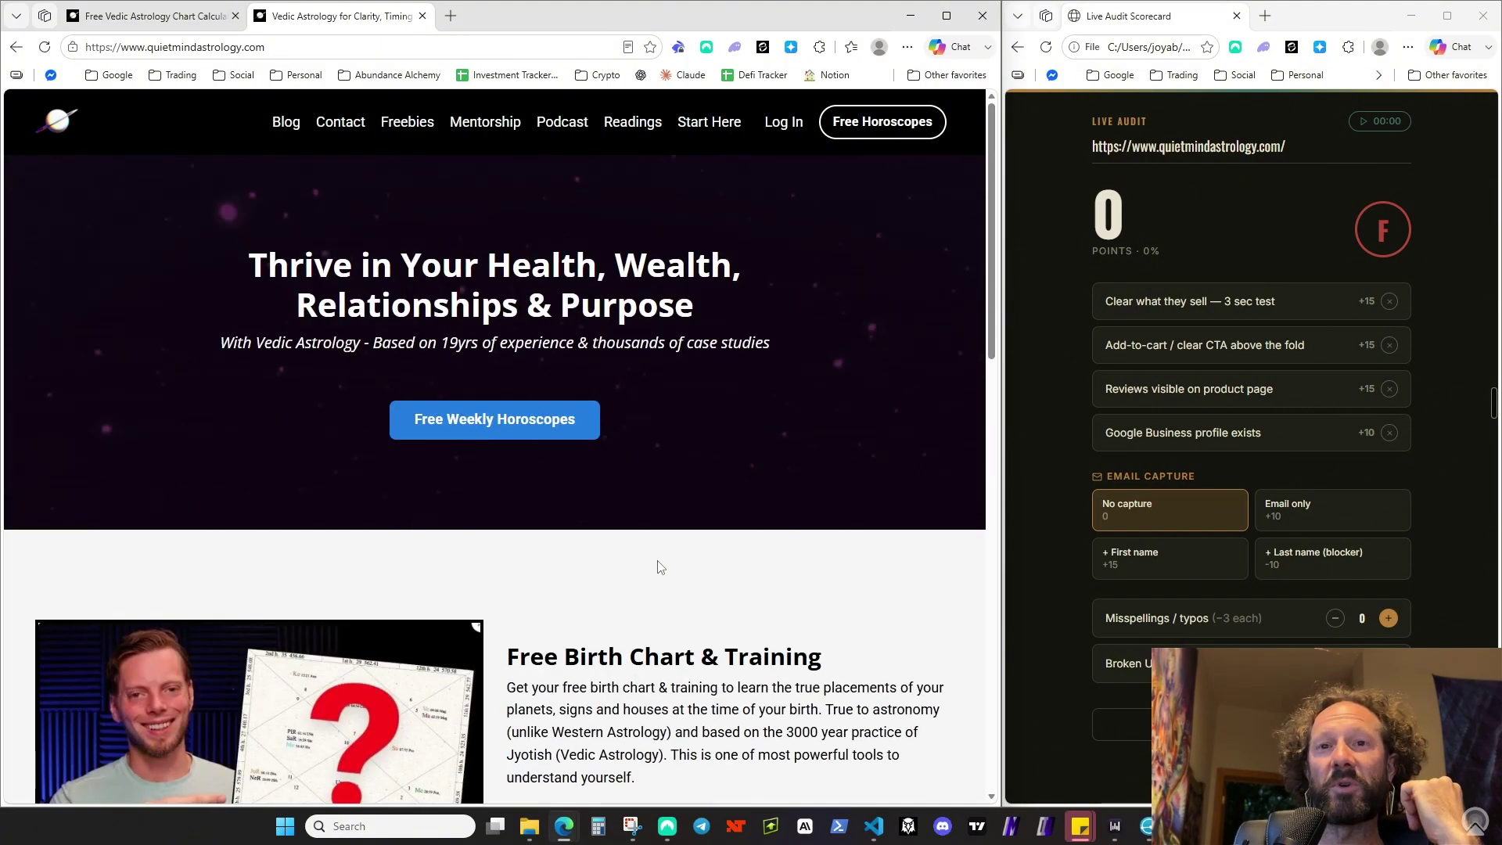
scroll(659, 567, down, 2)
scroll(236, 256, up, 2)
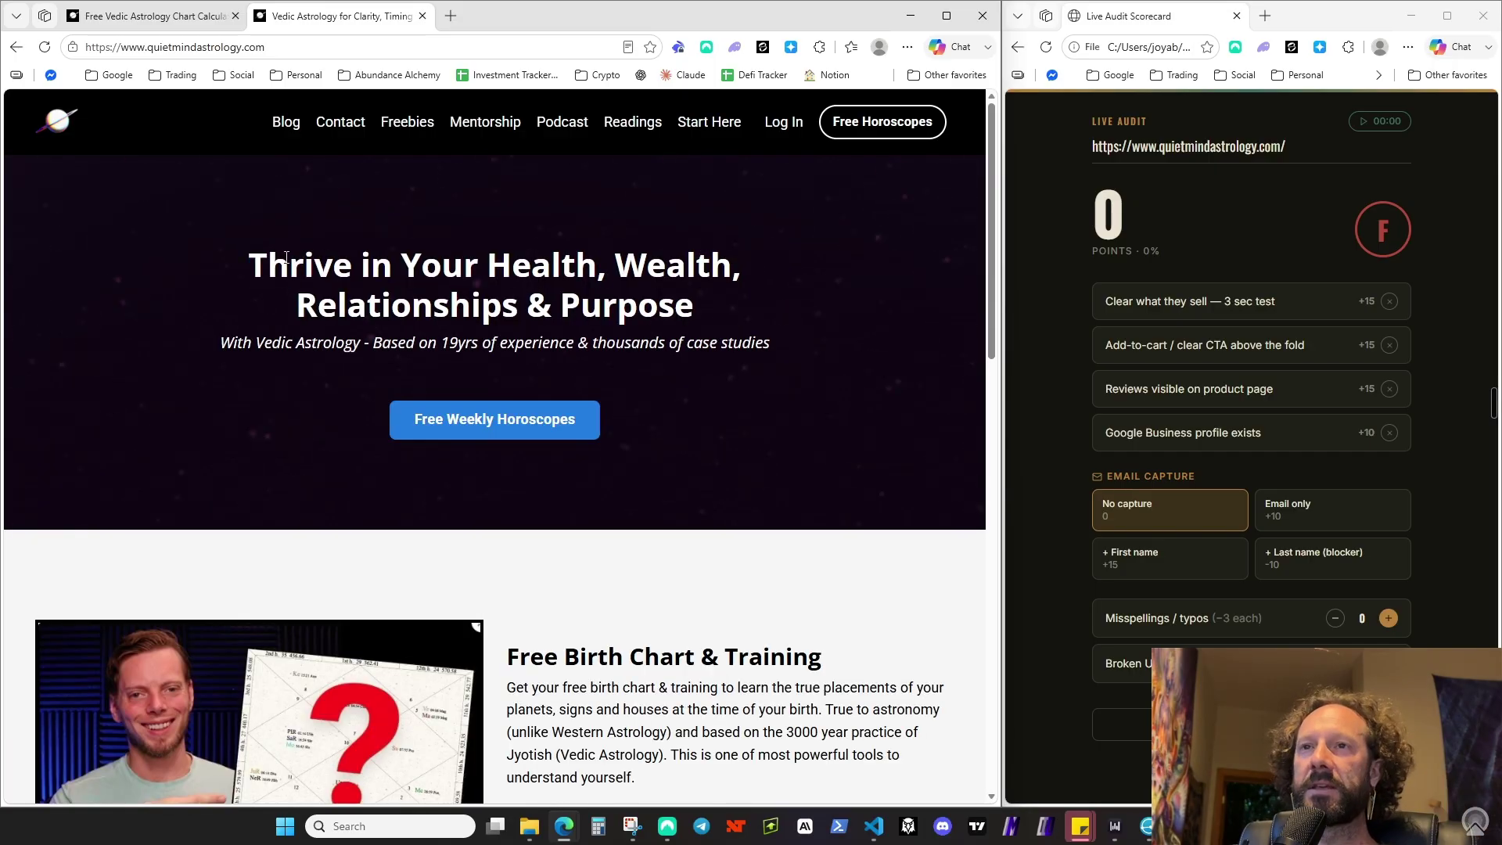
Examine the hero headline "Thrive in Your Health, Wealth, Relationships & Purpose" and its Vedic Astrology tagline for clarity
mouse_move(286, 256)
mouse_down()
mouse_move(735, 269)
mouse_move(743, 305)
mouse_up()
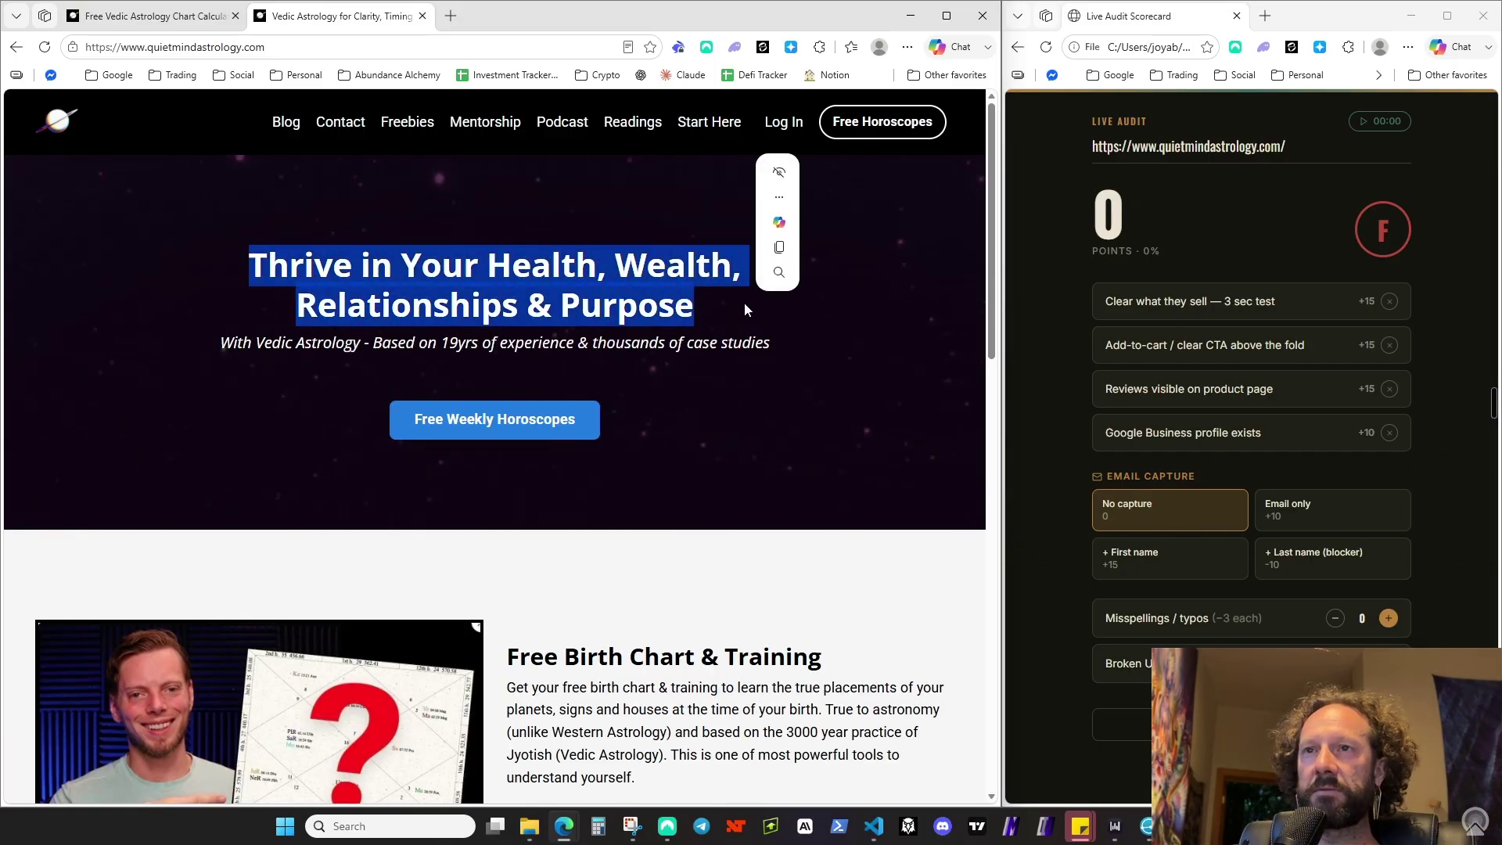
click(709, 308)
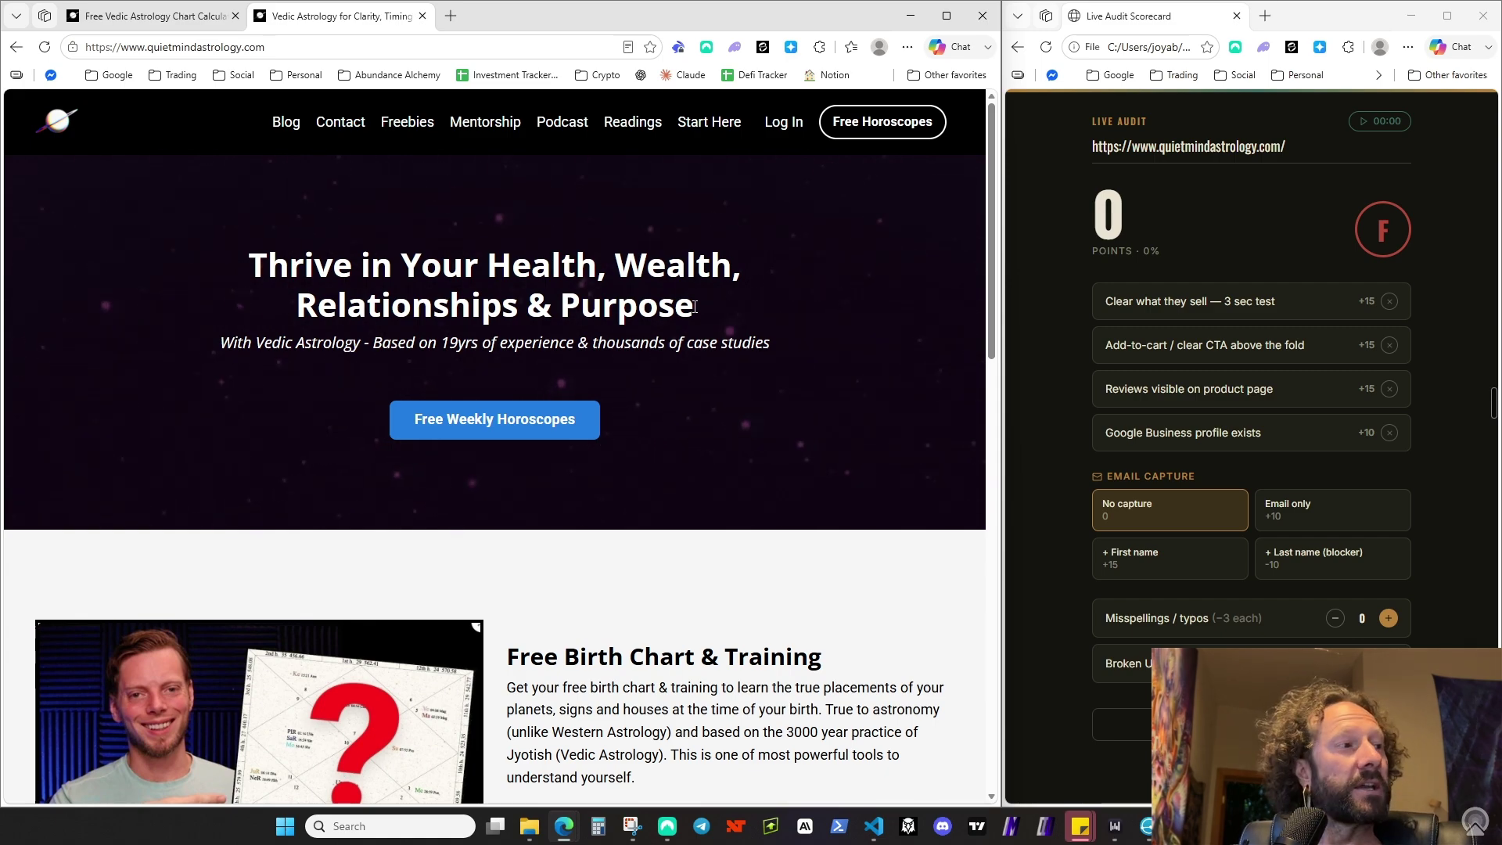
mouse_move(695, 307)
mouse_down()
mouse_move(560, 305)
mouse_move(250, 260)
mouse_up()
click(225, 342)
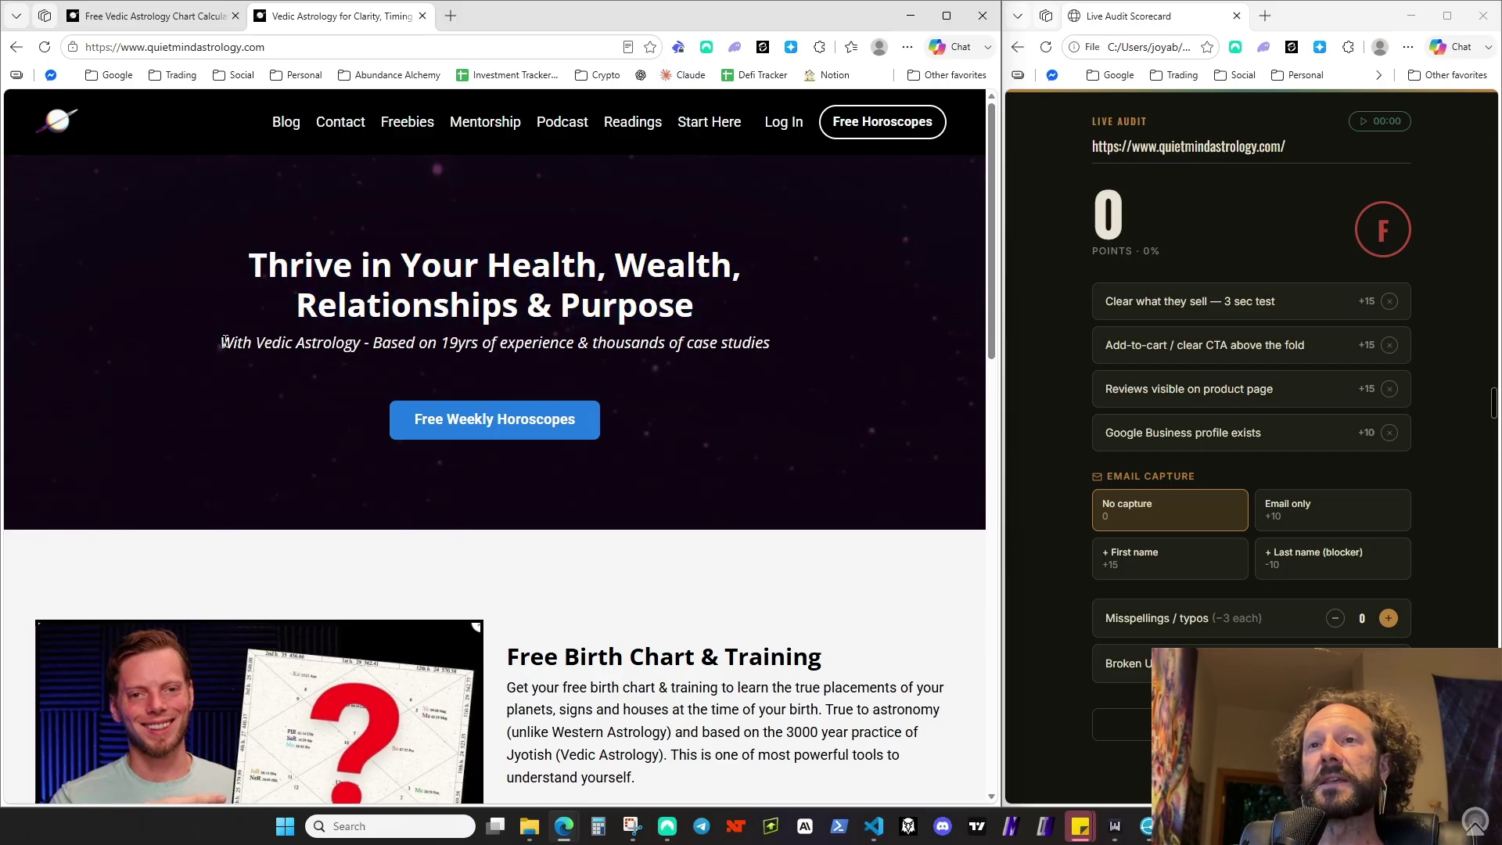
drag(224, 342, 779, 350)
click(739, 389)
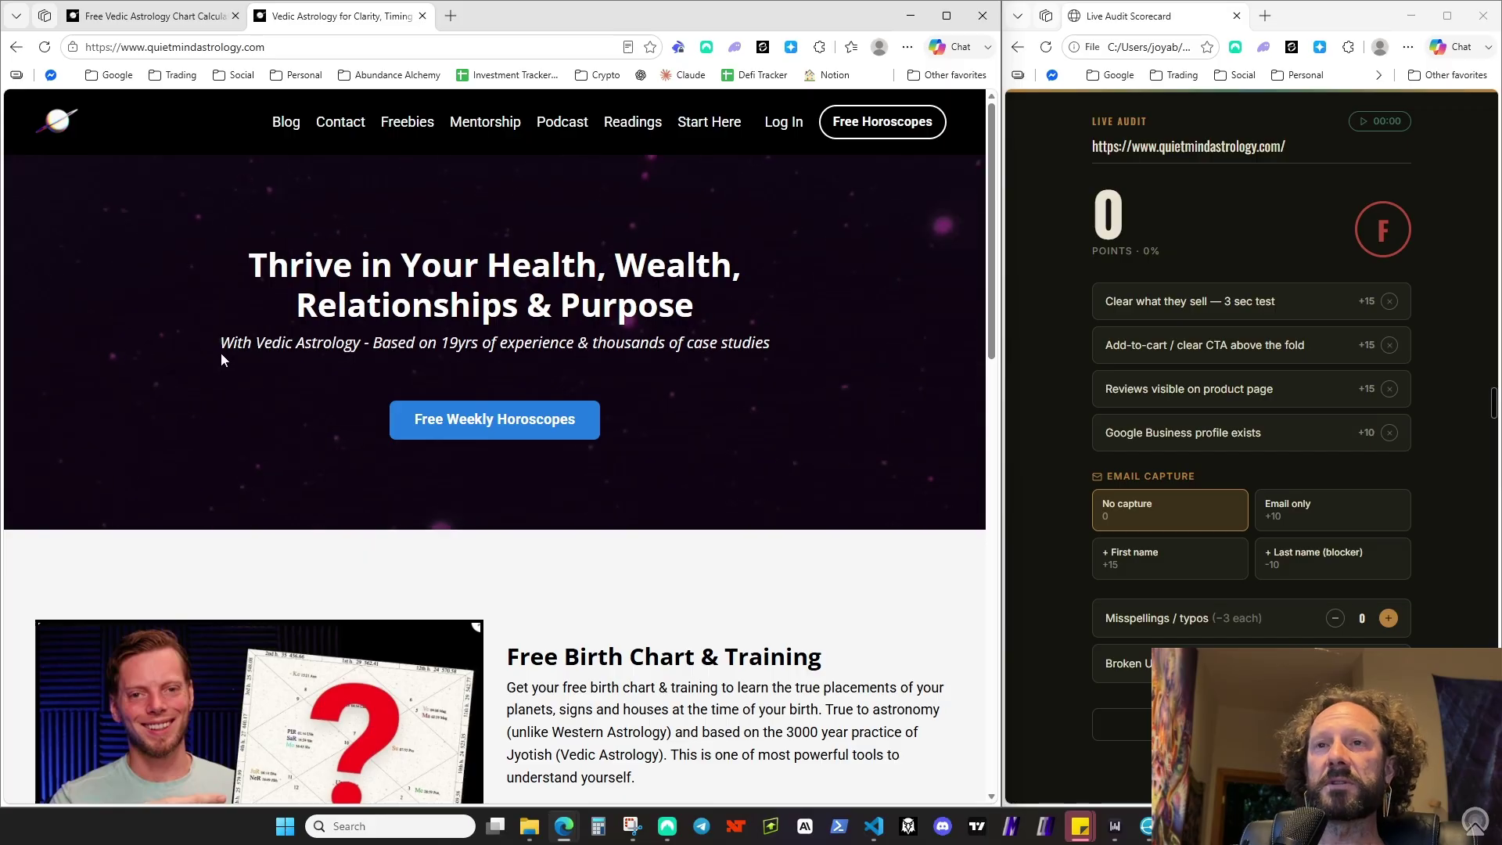
drag(221, 344, 317, 345)
click(313, 345)
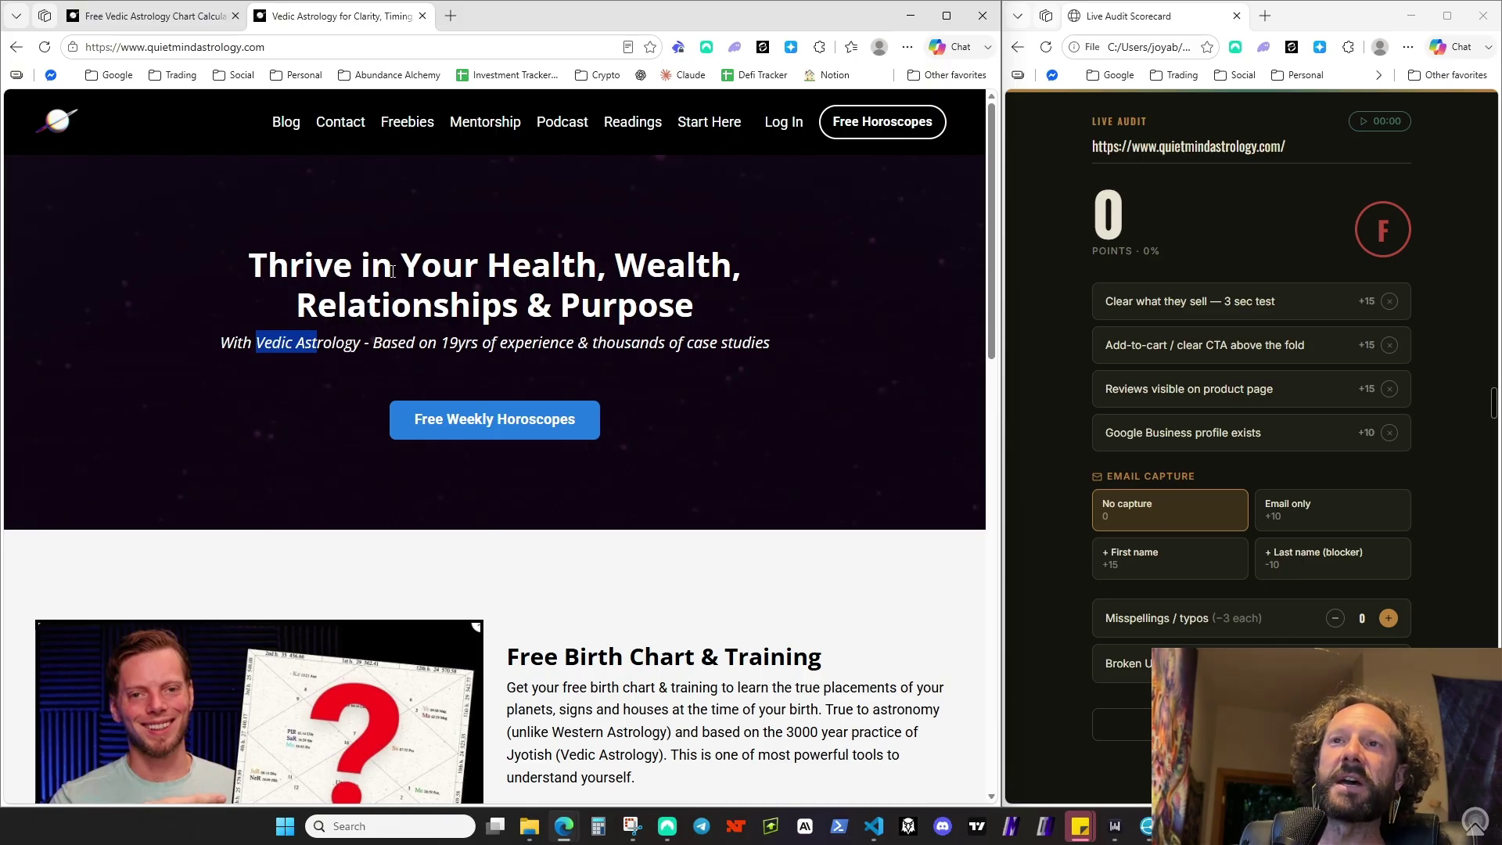
drag(266, 262, 410, 310)
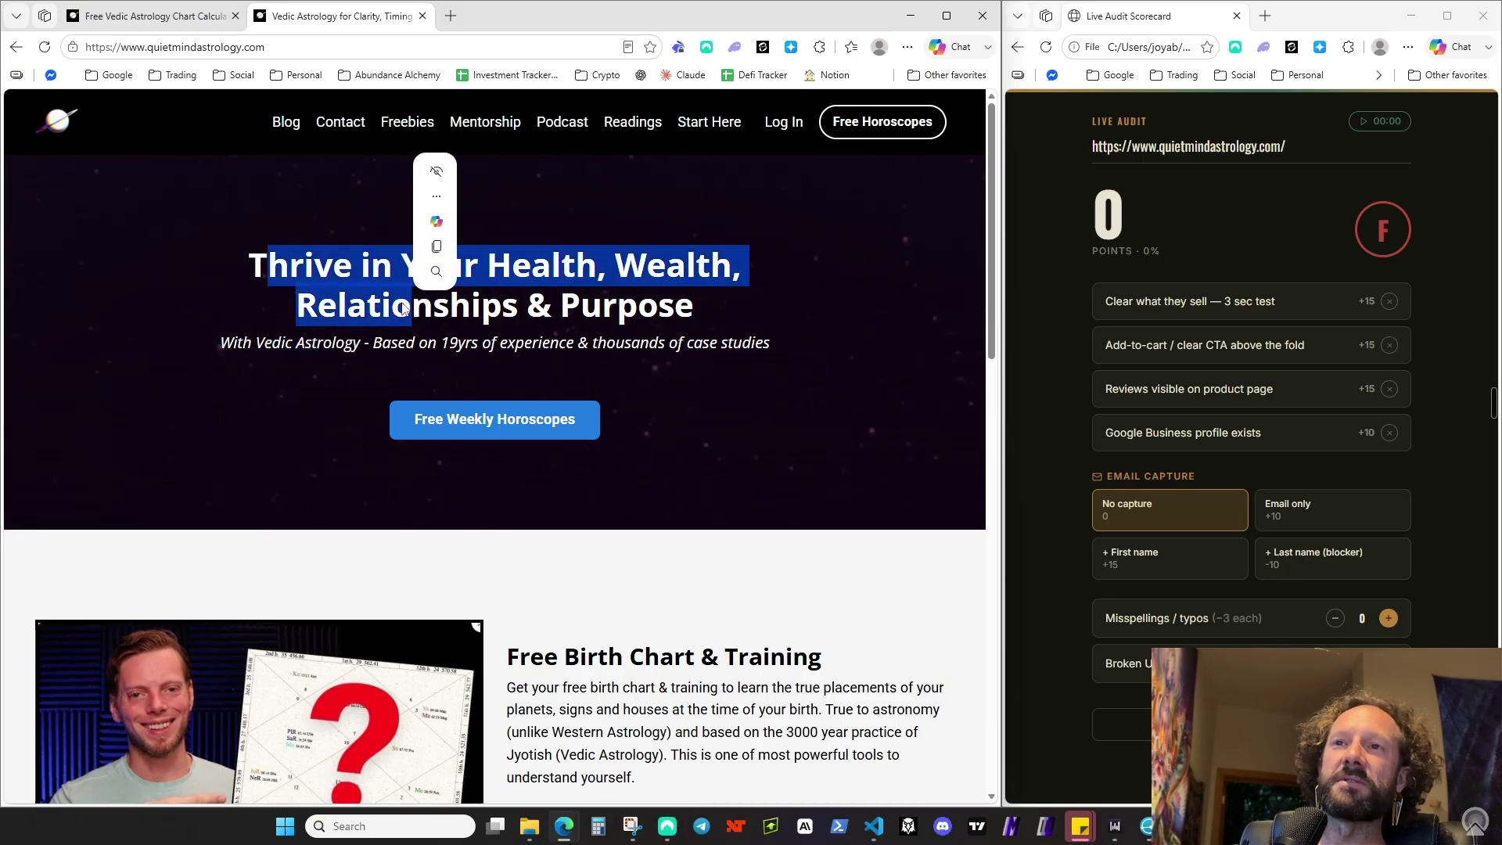
click(734, 329)
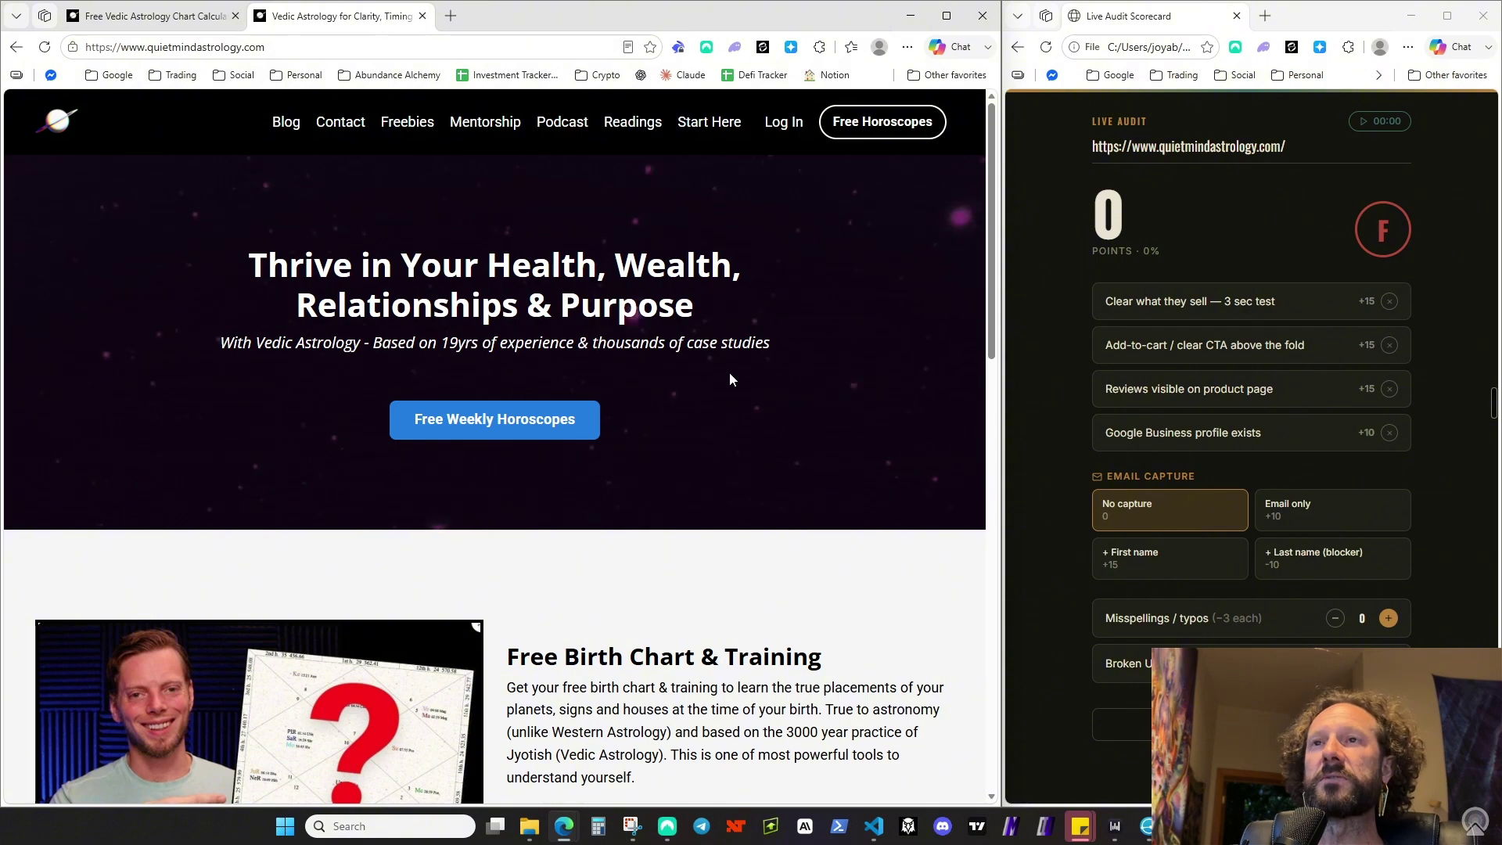
Open the site's Freebies page and examine its free offers and their name-and-email sign-up forms
click(392, 123)
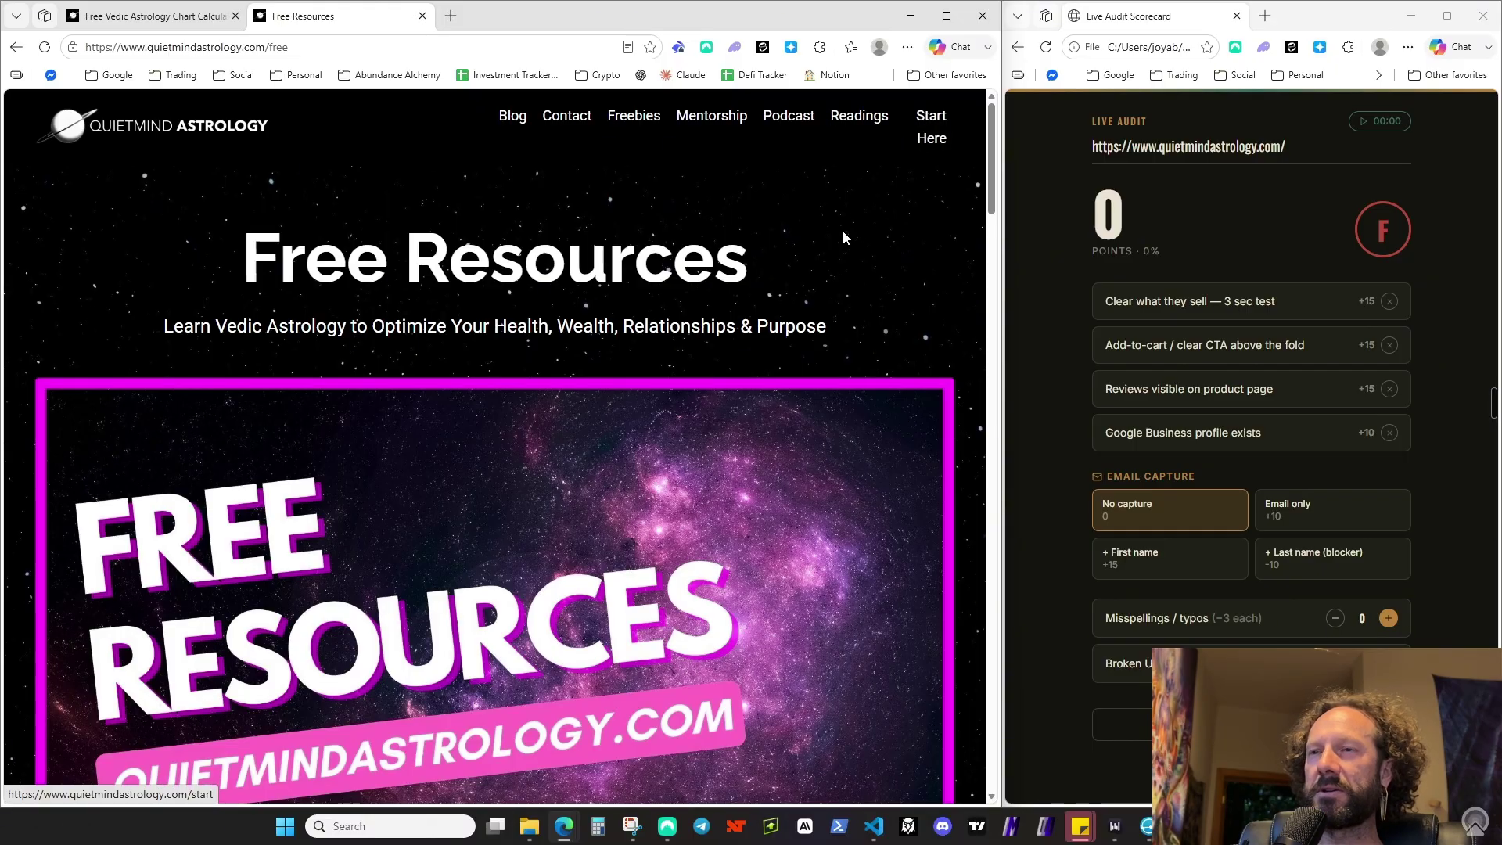
scroll(842, 231, down, 10)
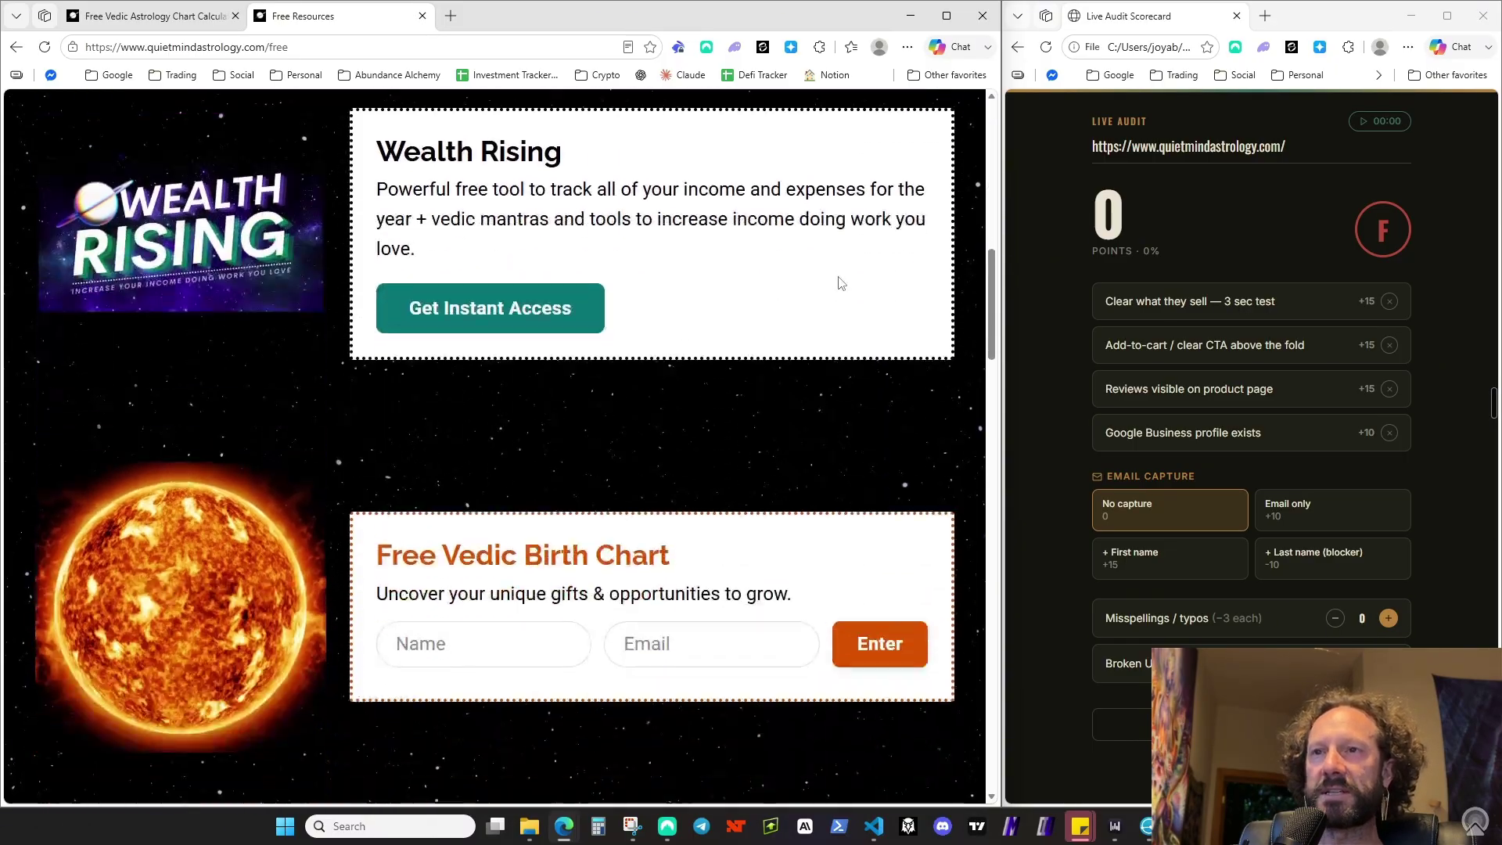
scroll(898, 363, down, 1)
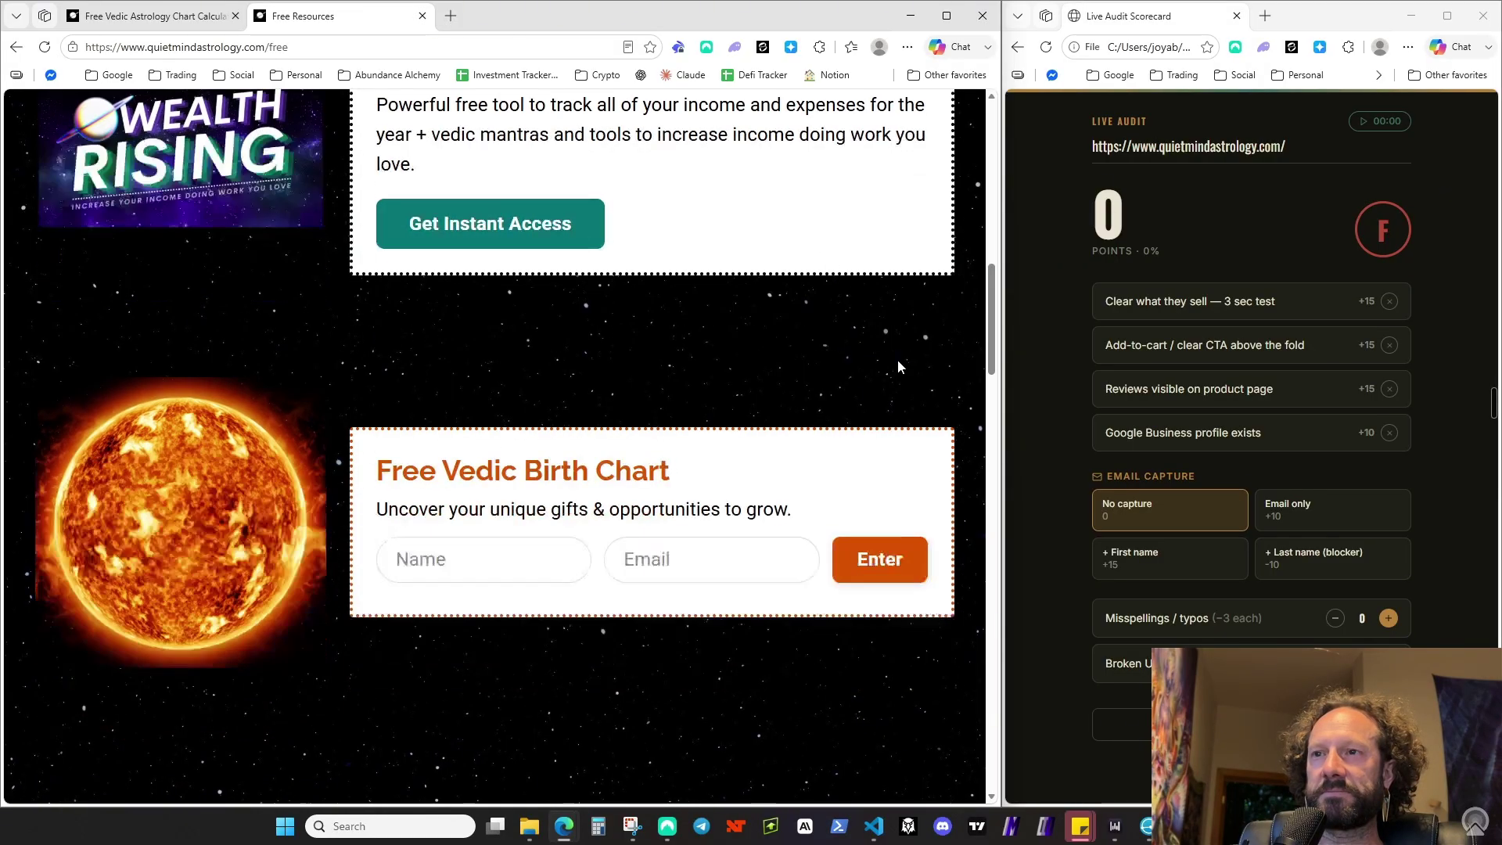
scroll(898, 365, down, 1)
click(503, 469)
scroll(397, 320, down, 3)
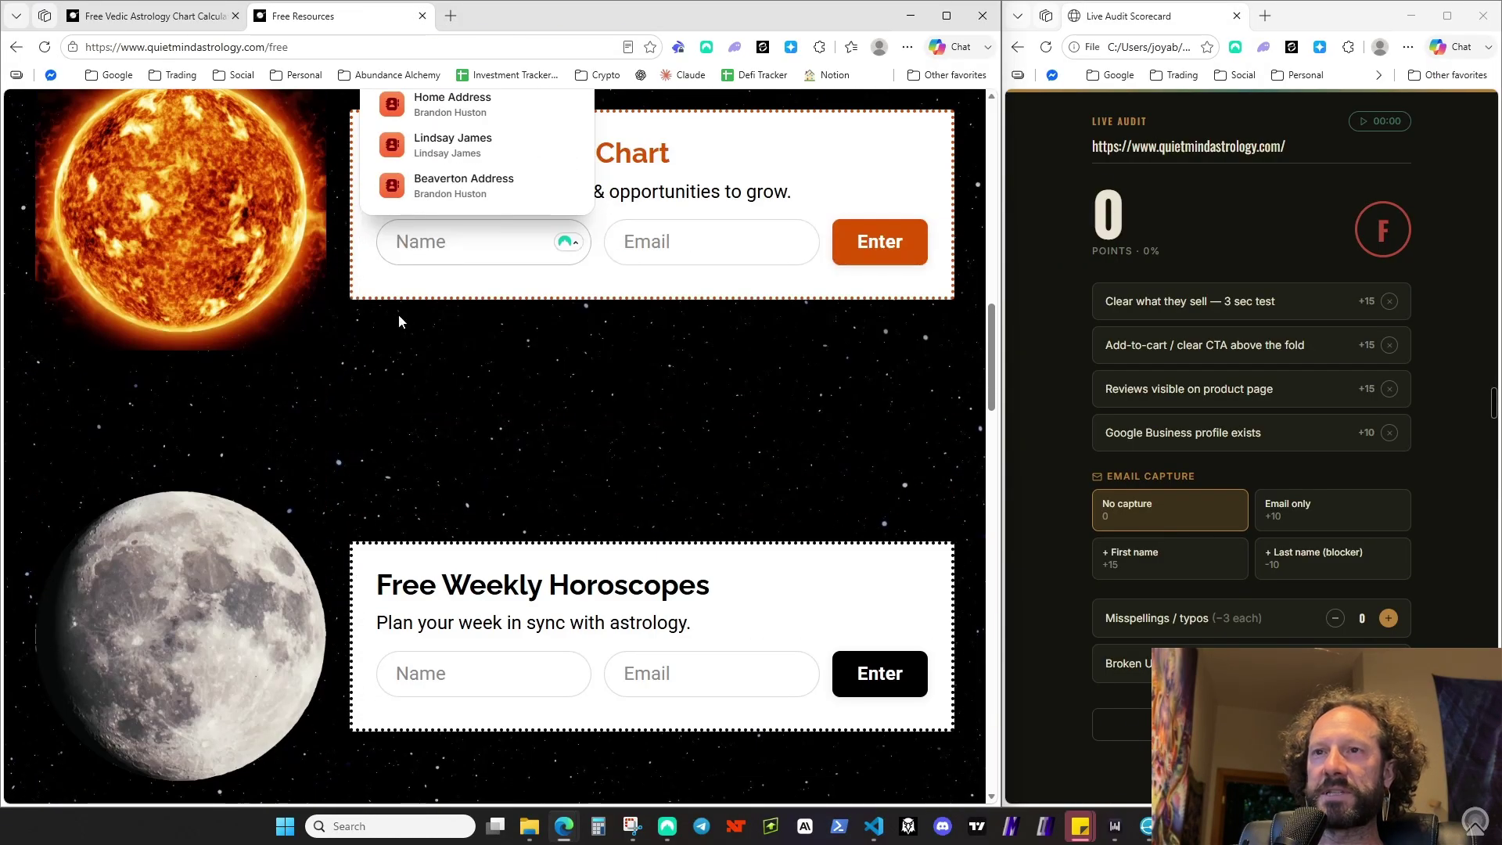
click(399, 321)
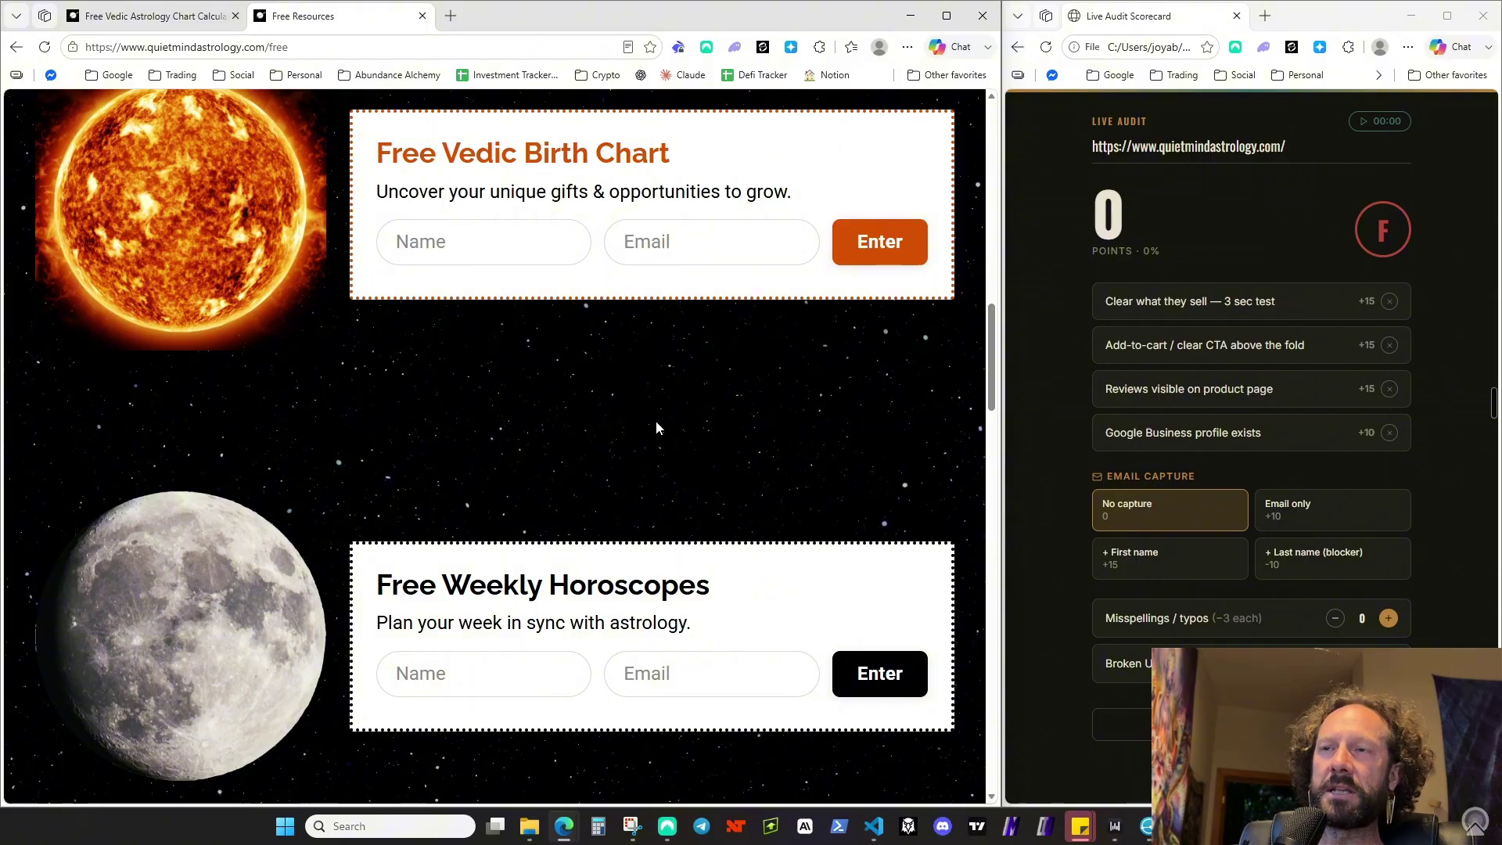
scroll(656, 423, down, 3)
scroll(732, 499, down, 6)
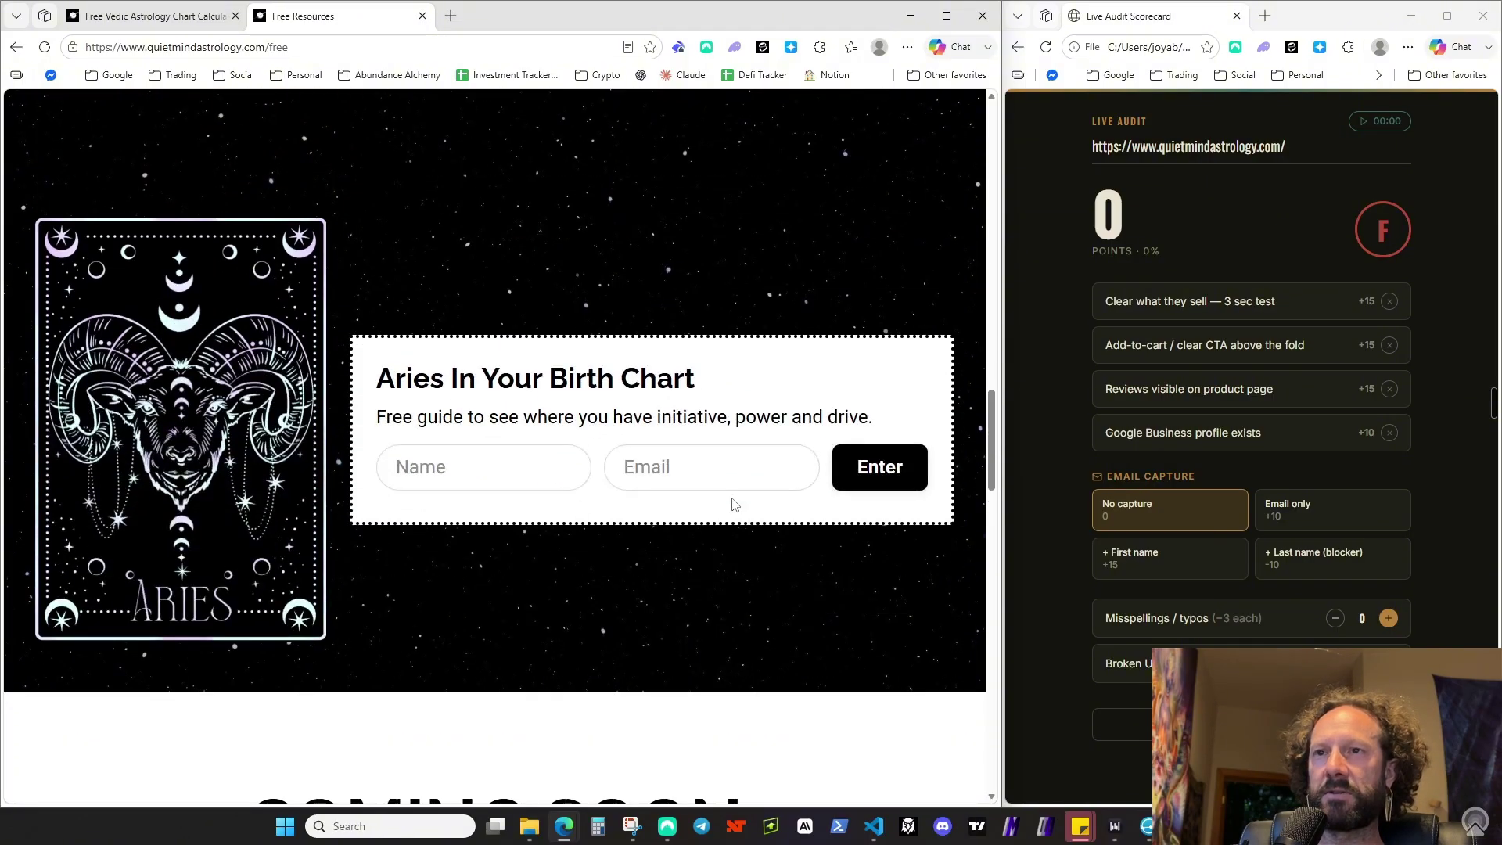
scroll(734, 504, up, 3)
scroll(628, 468, down, 15)
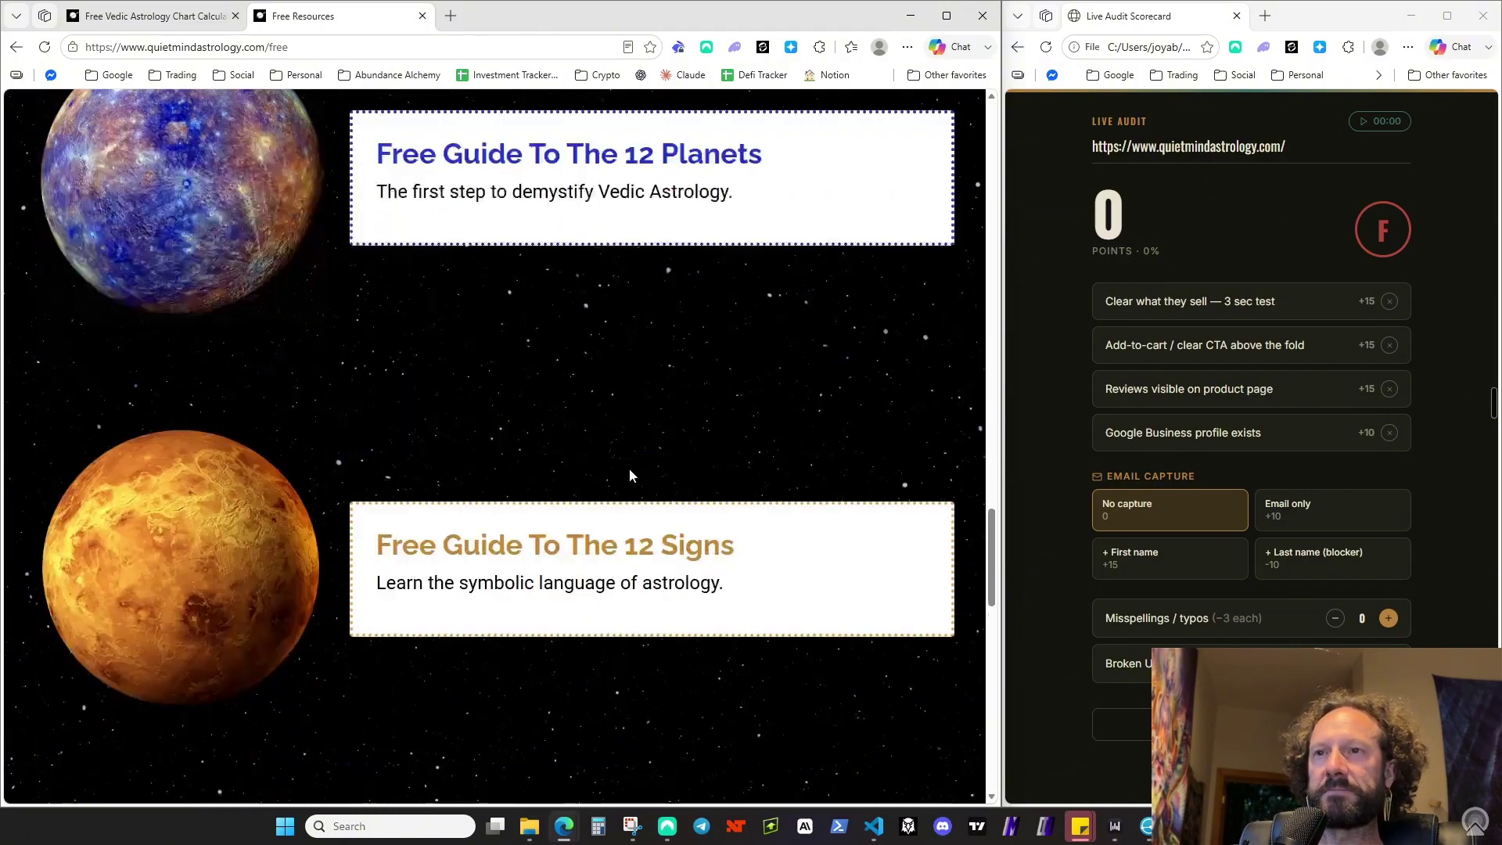
Open the site's Readings page and examine the Mid-Year Clarity heading, offer expiry countdown and introductory copy
scroll(628, 475, up, 20)
click(834, 121)
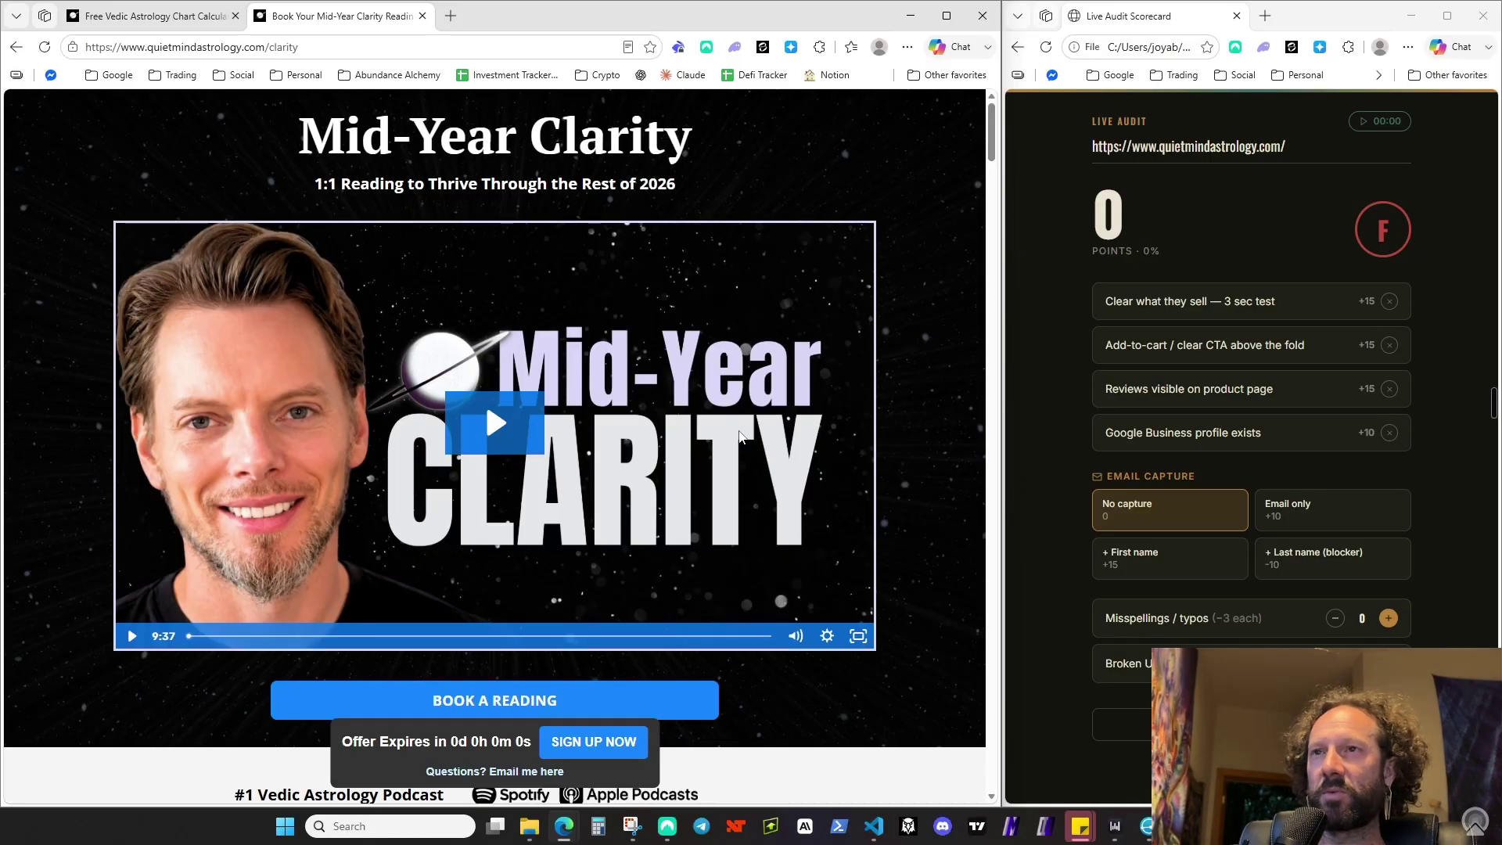
drag(42, 128, 821, 123)
click(768, 134)
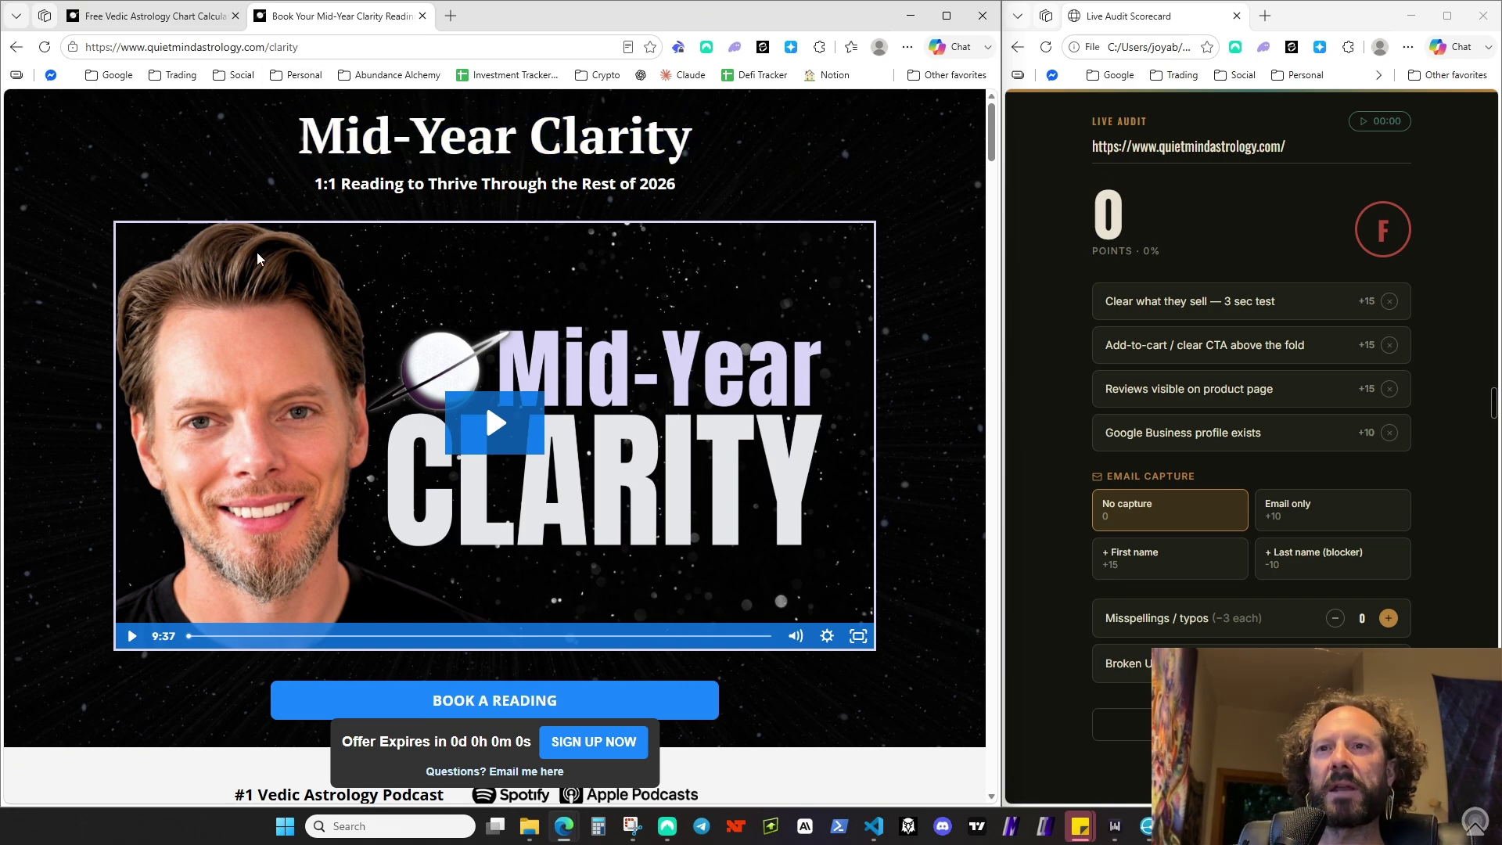
scroll(912, 308, down, 2)
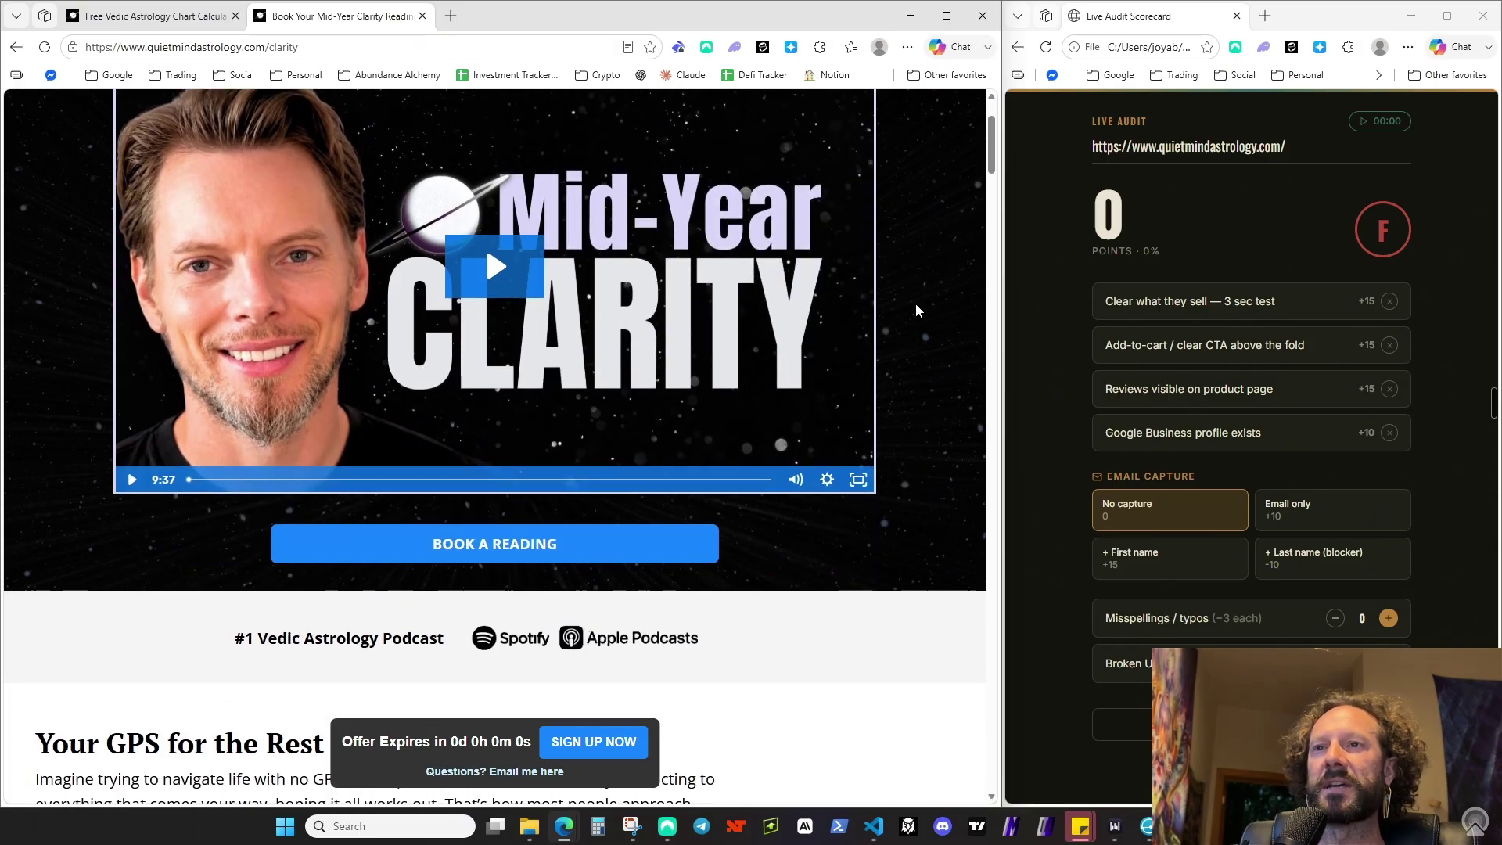
scroll(900, 352, up, 2)
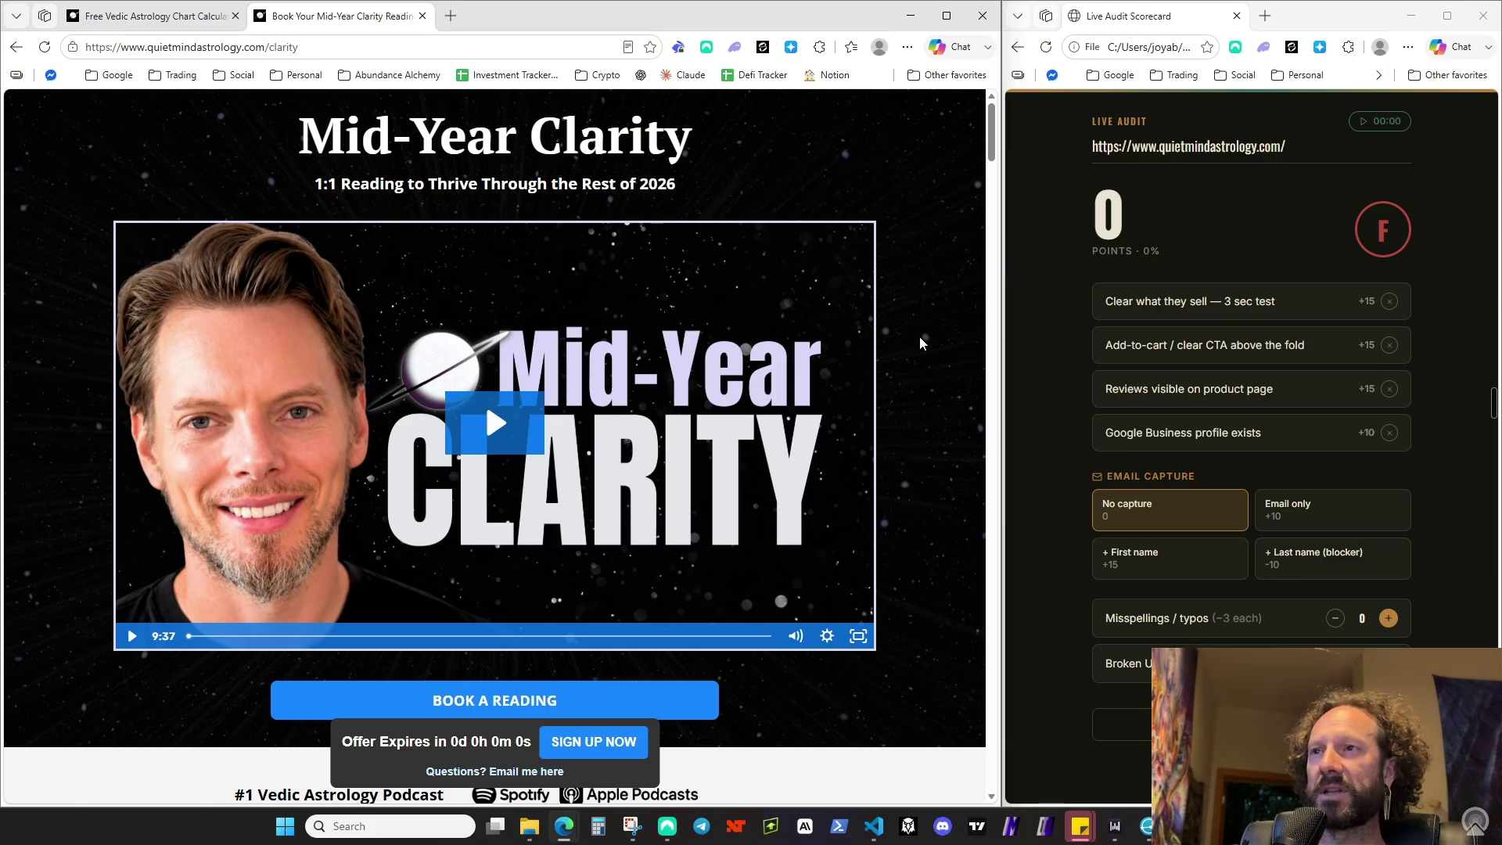
scroll(920, 344, down, 4)
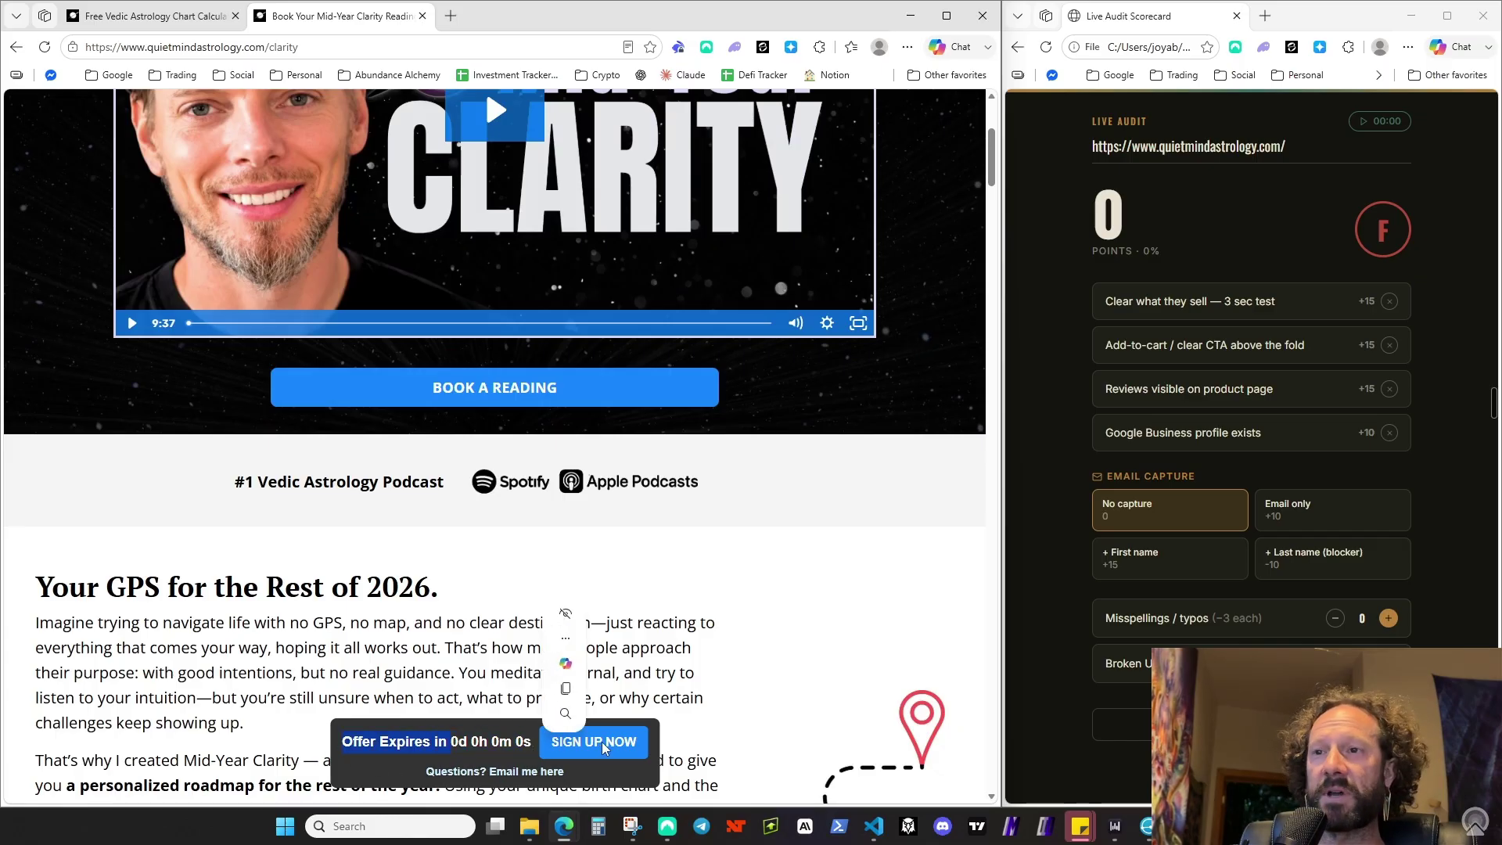
click(455, 746)
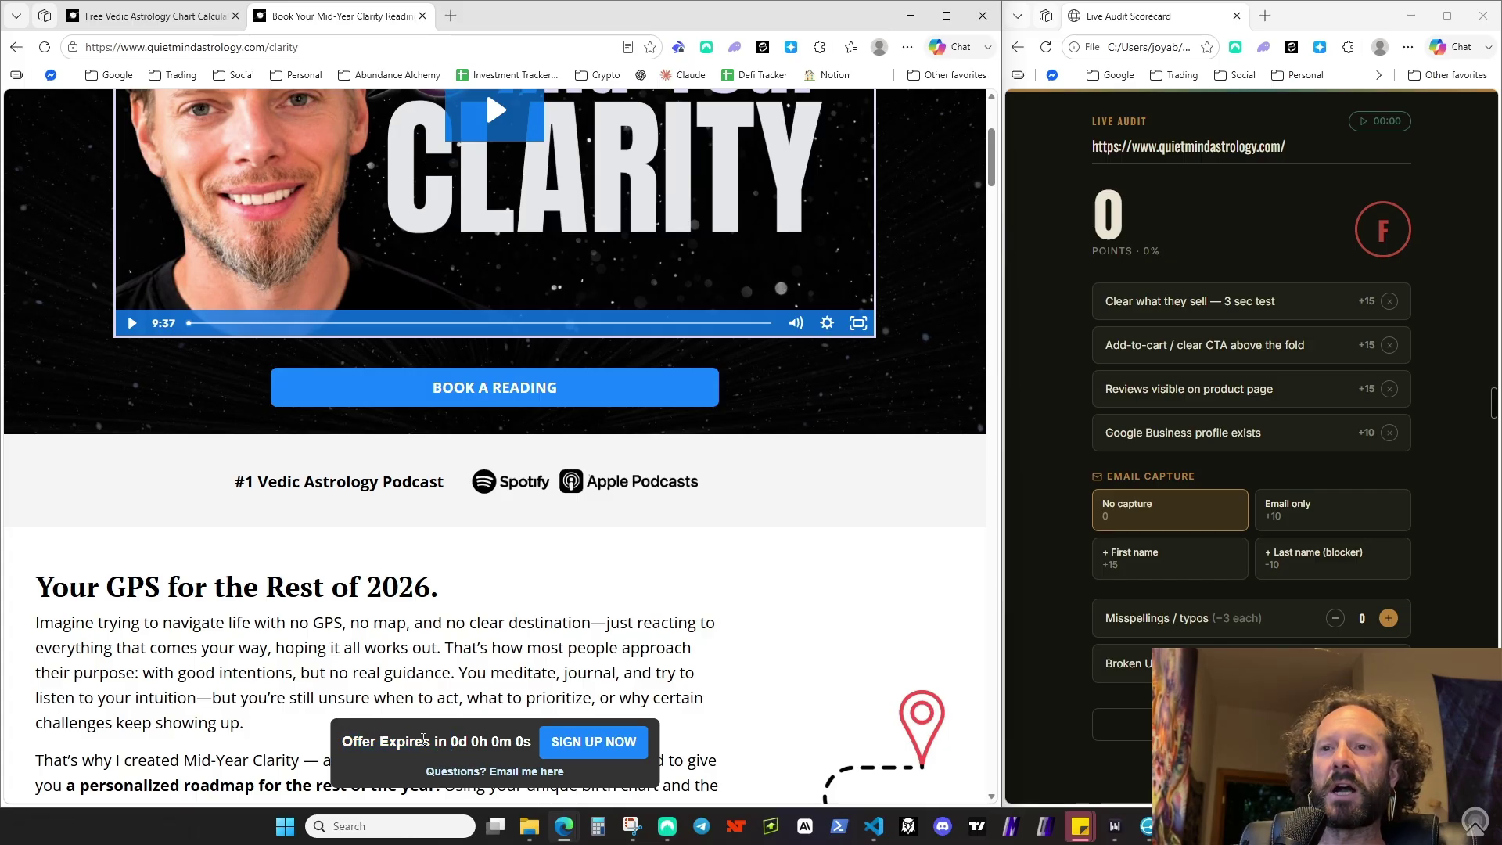
scroll(531, 622, down, 3)
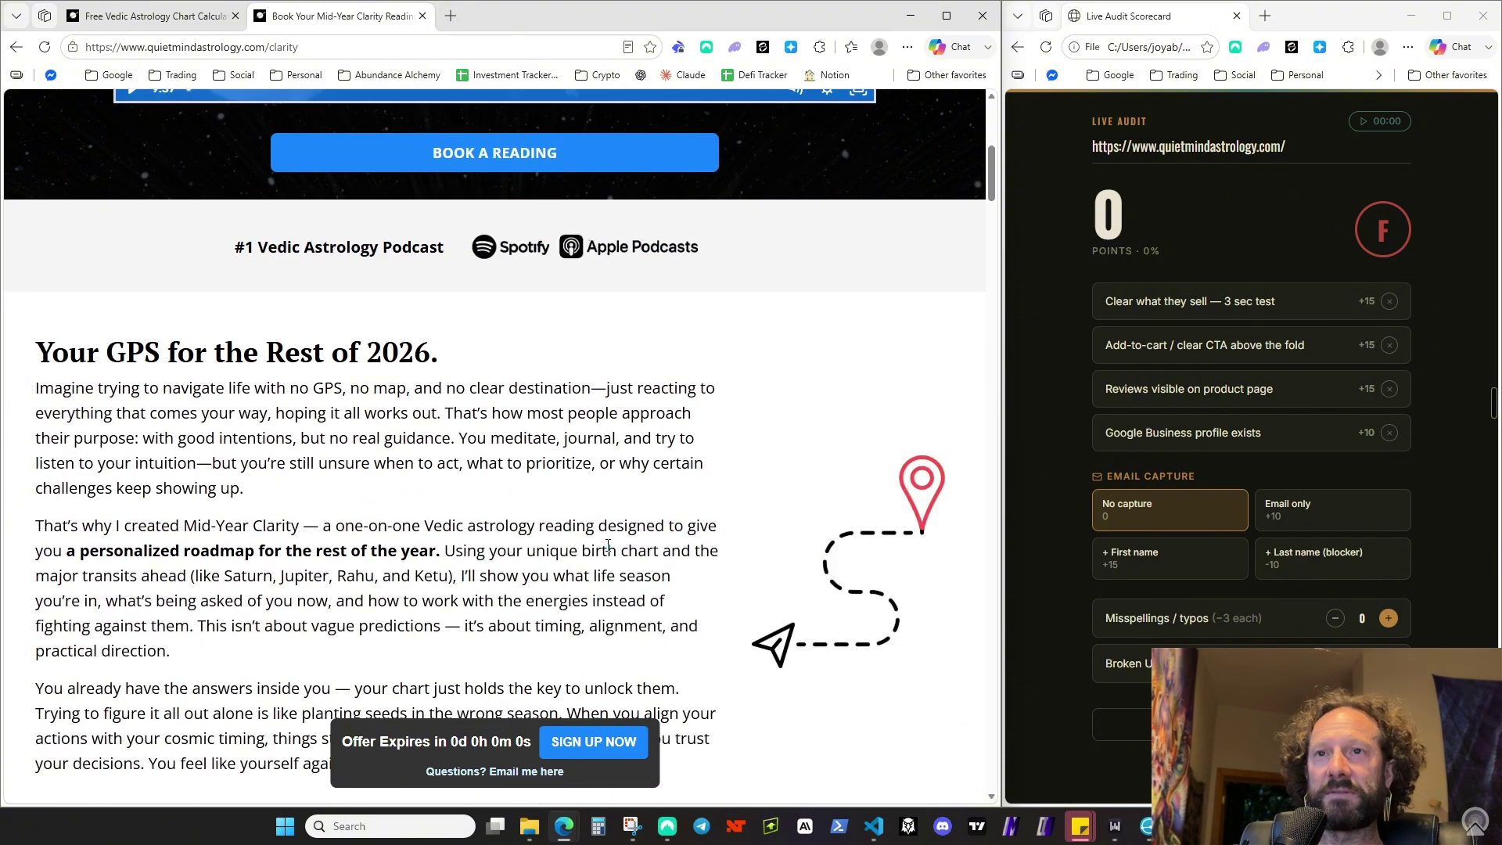
Follow the Book a Reading link on the Mid-Year Clarity page and examine the pricing card, video testimonial and sales sections above it
scroll(608, 545, up, 7)
scroll(469, 563, down, 2)
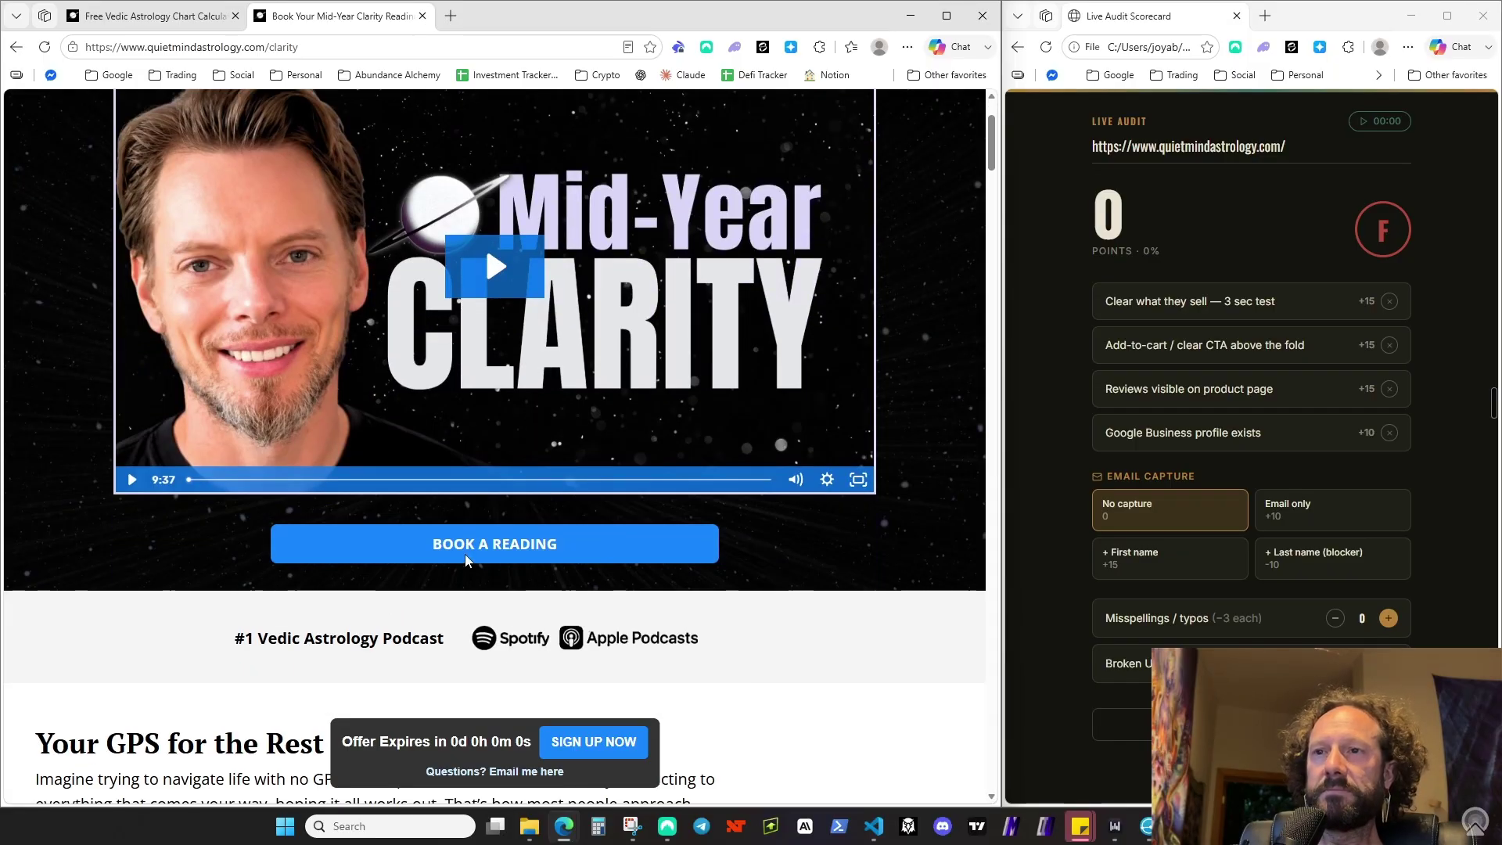
click(467, 558)
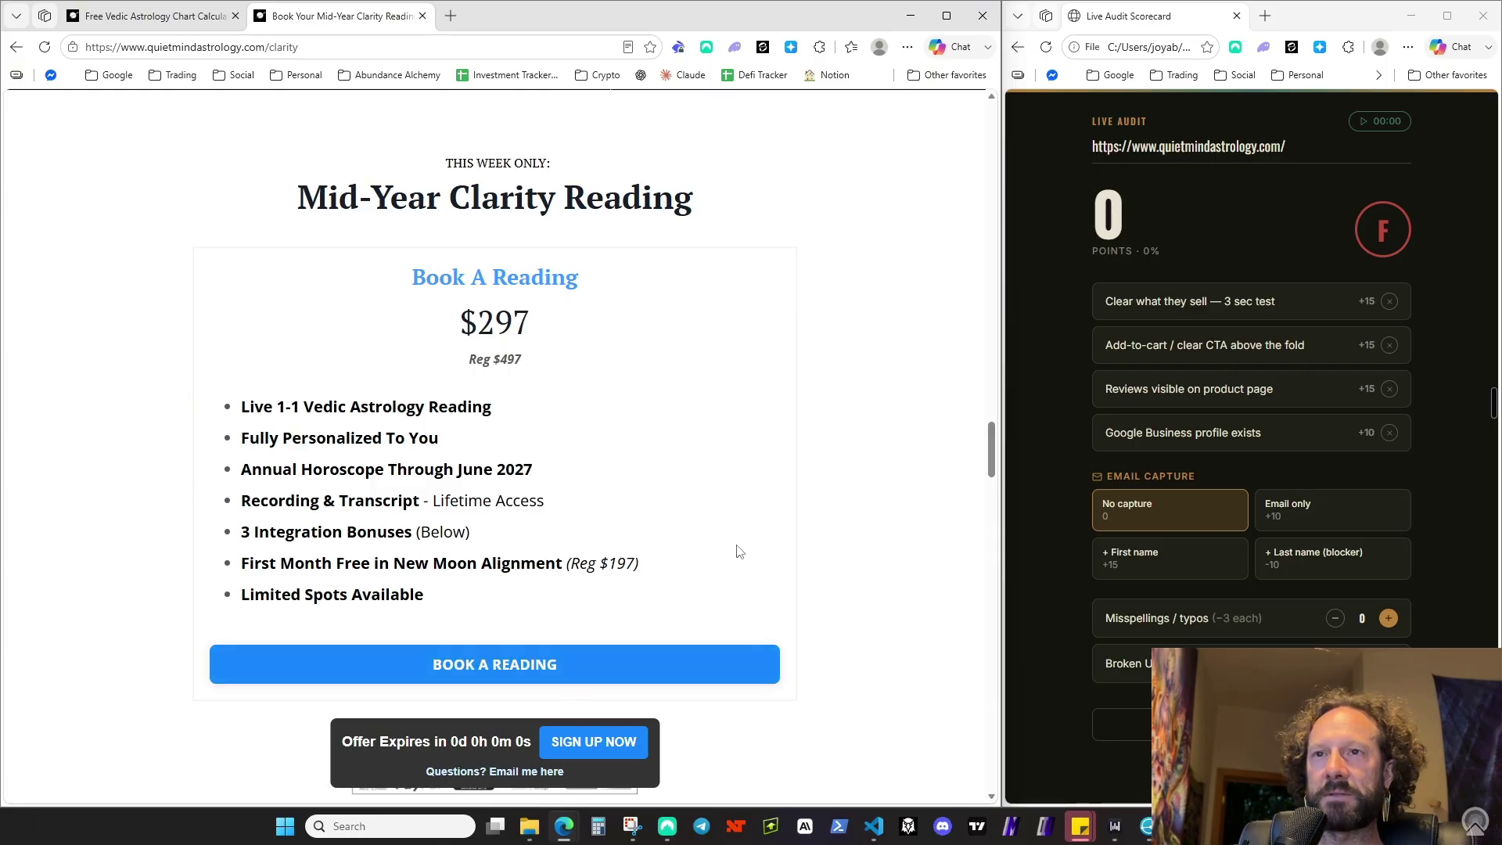
scroll(718, 553, up, 9)
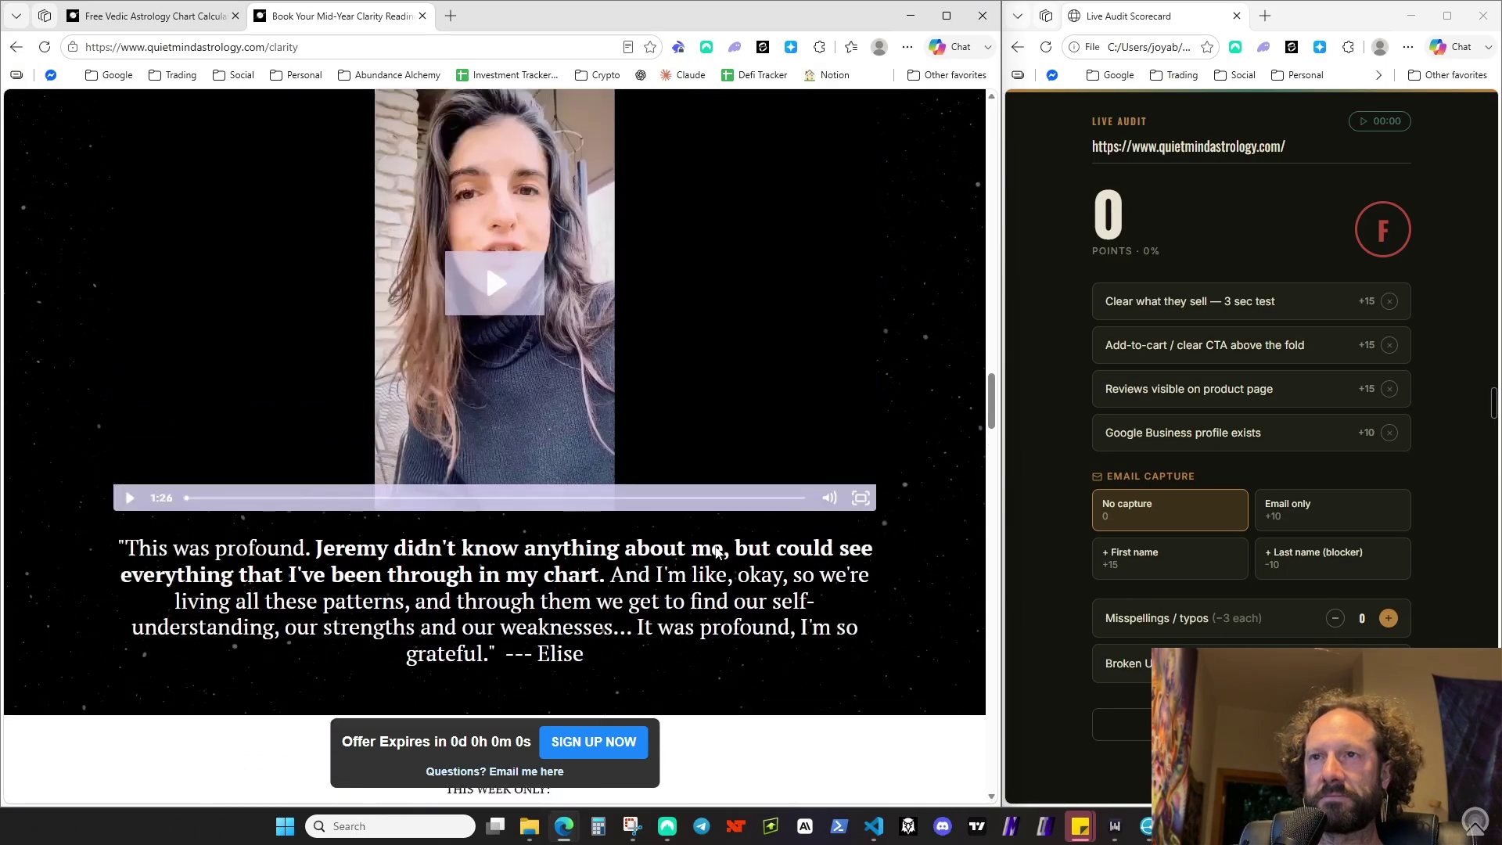
scroll(715, 545, down, 1)
scroll(715, 546, up, 10)
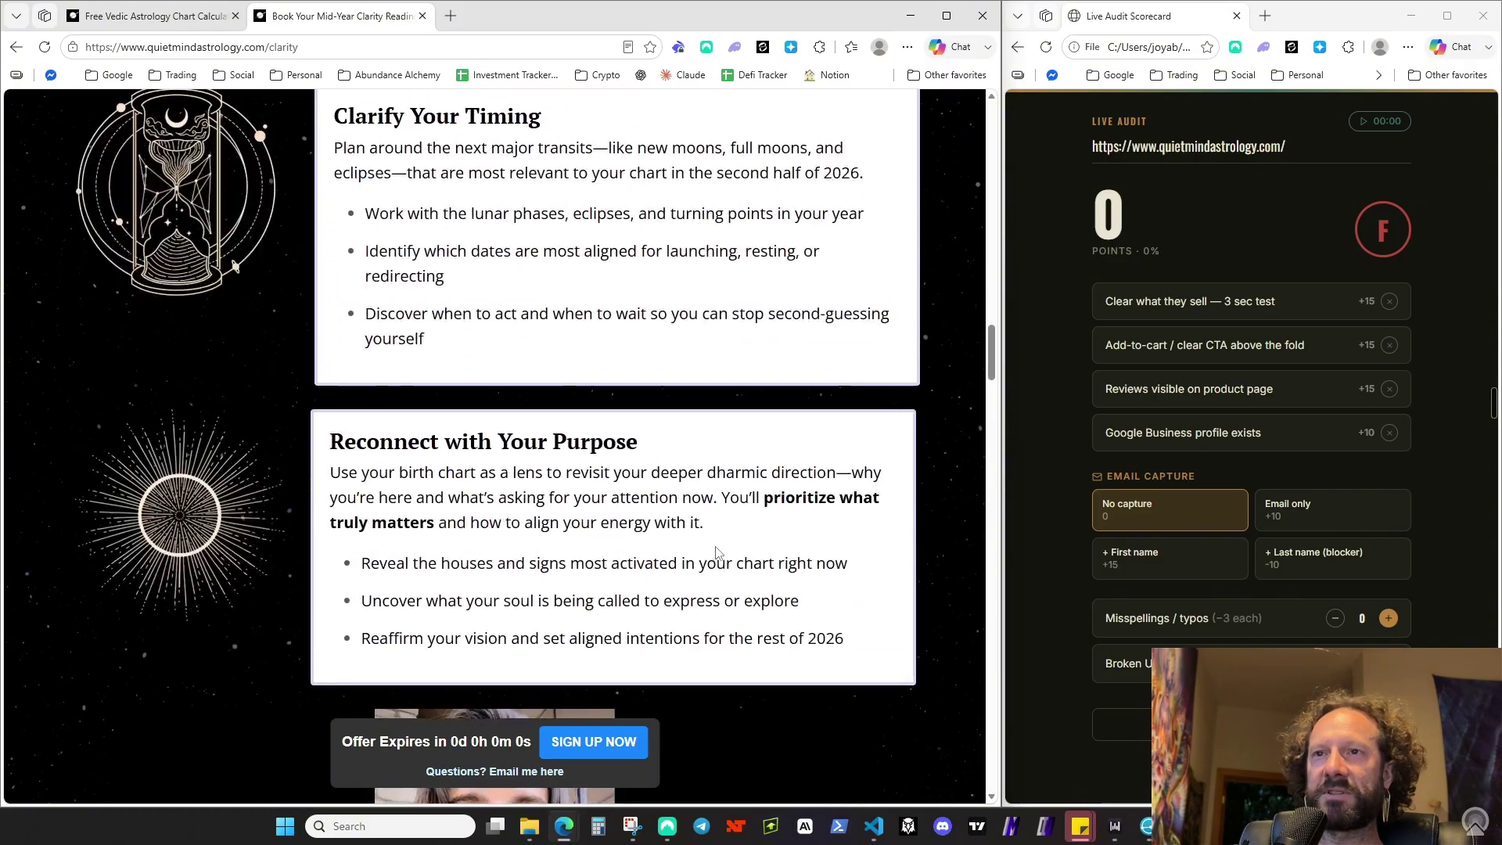
scroll(717, 547, up, 20)
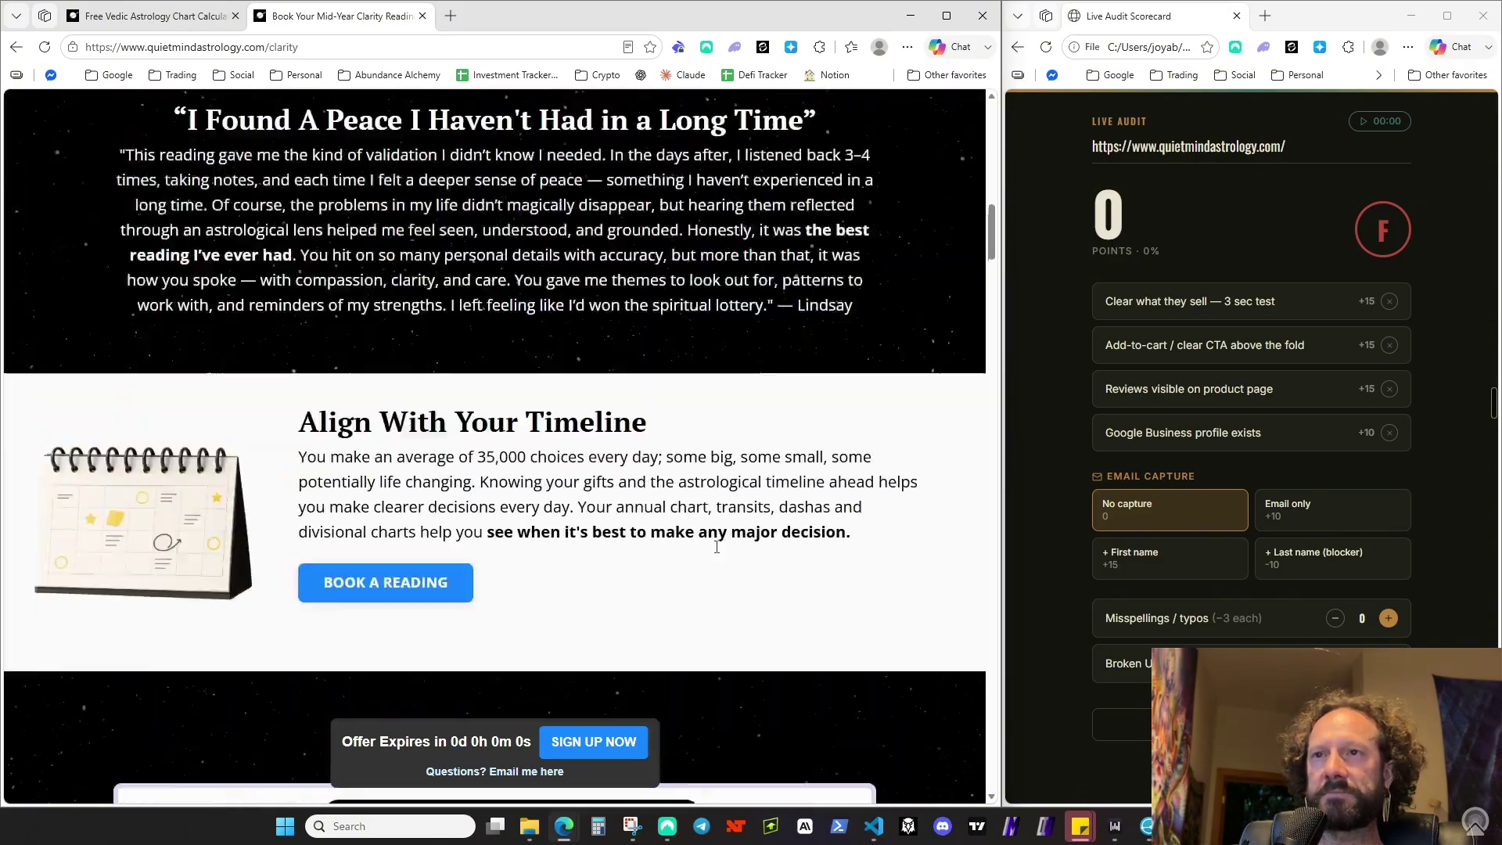
scroll(716, 547, up, 10)
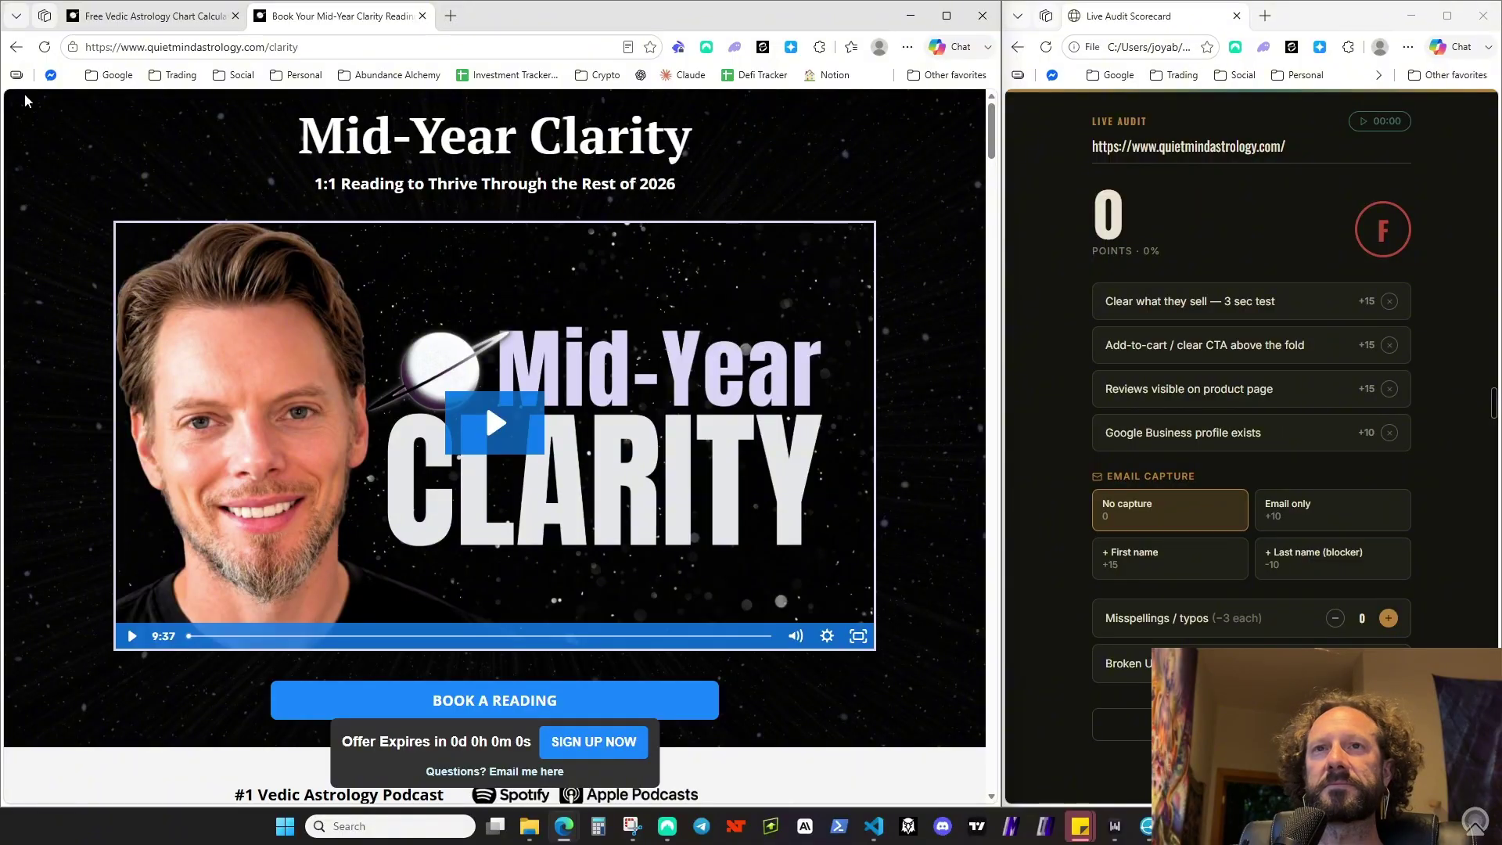
Follow the Podcast link from the Freebies page and examine the address and content of the Spotify for Creators page it opens
click(16, 49)
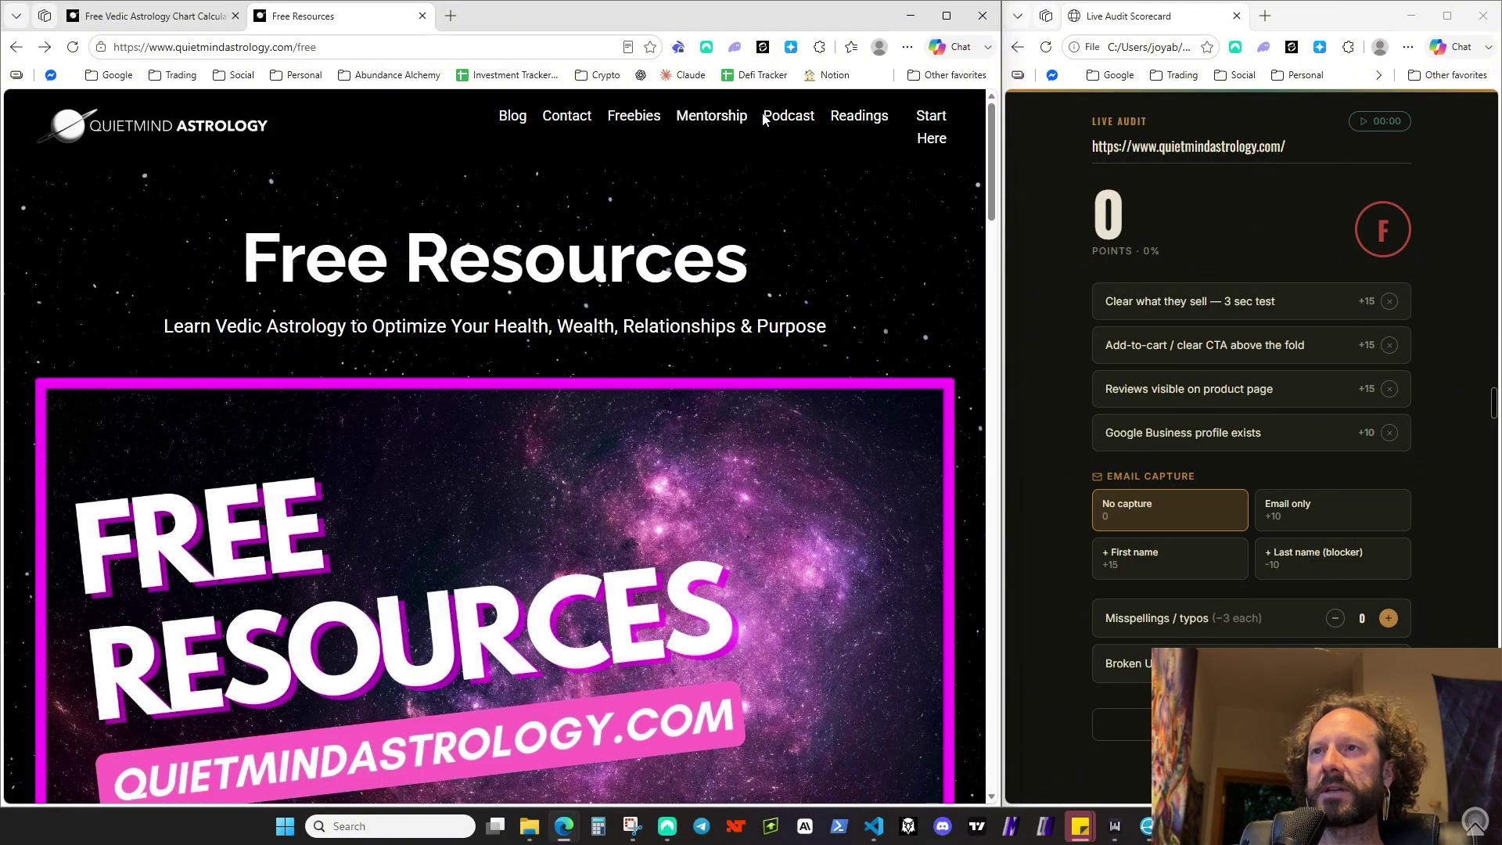
click(803, 119)
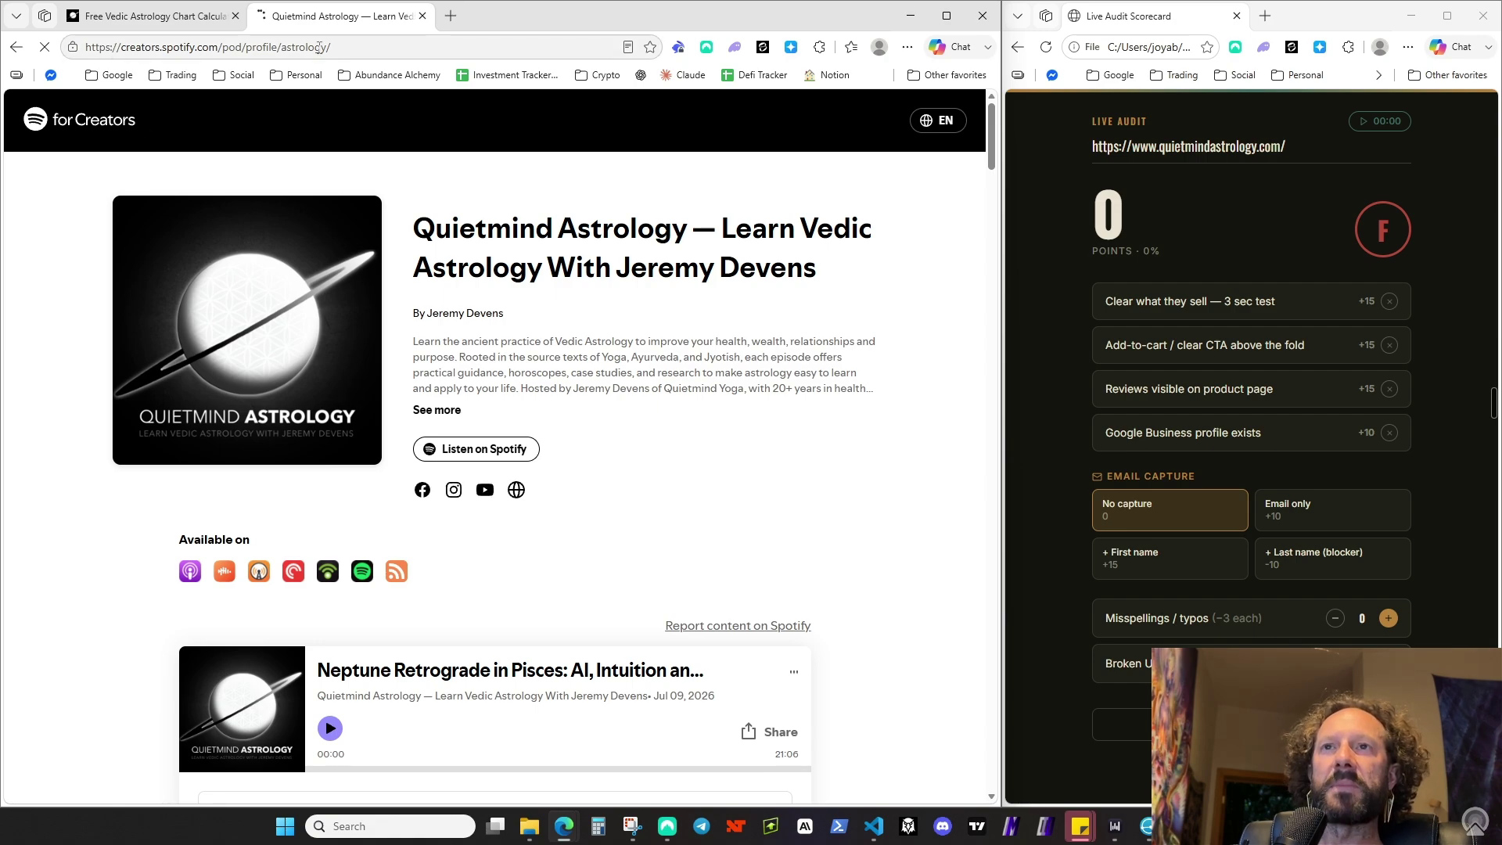
drag(336, 47, 96, 52)
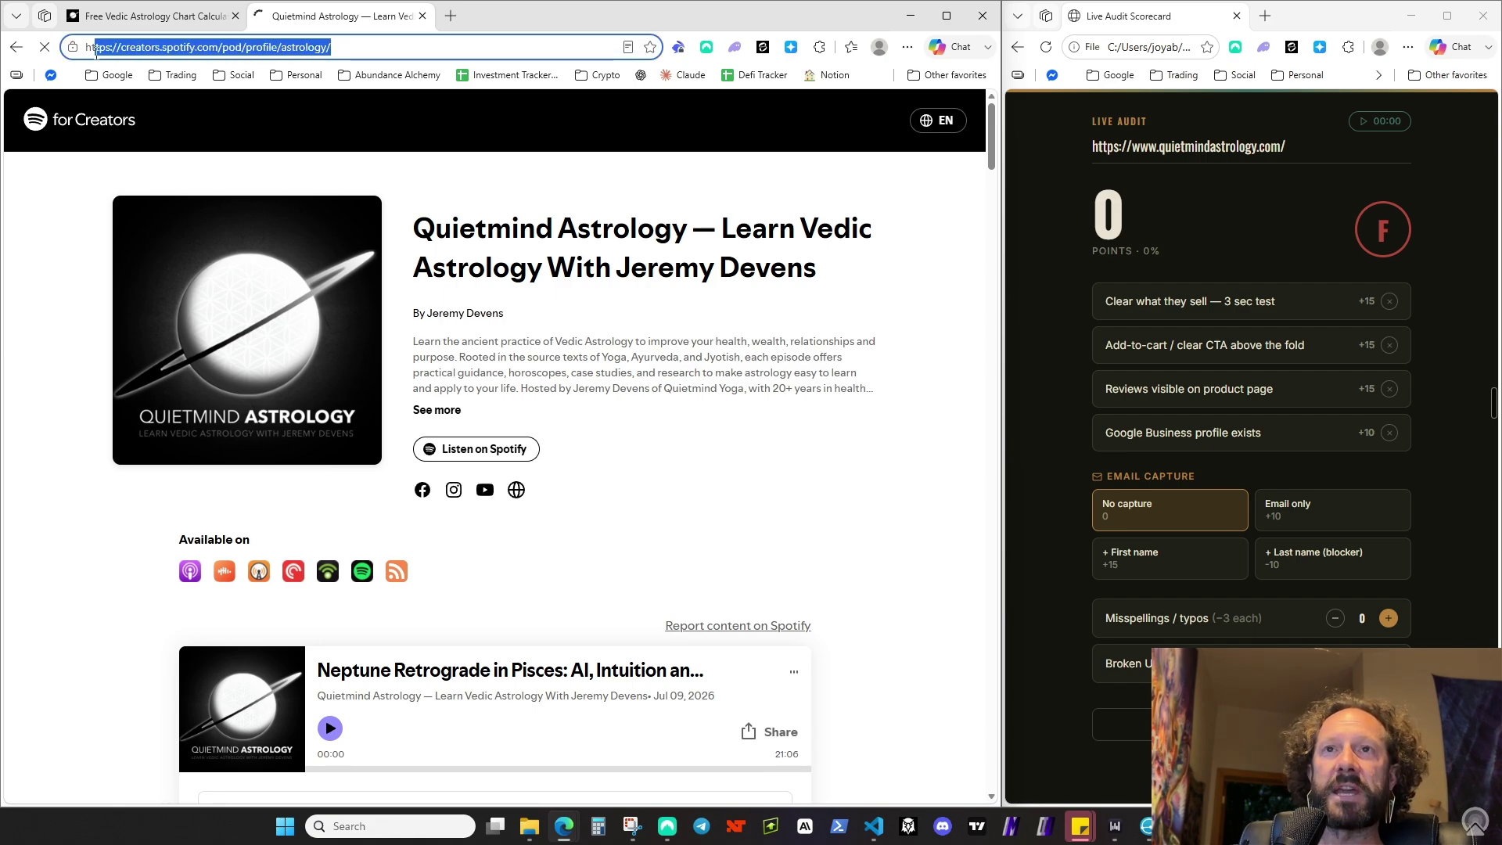
click(468, 203)
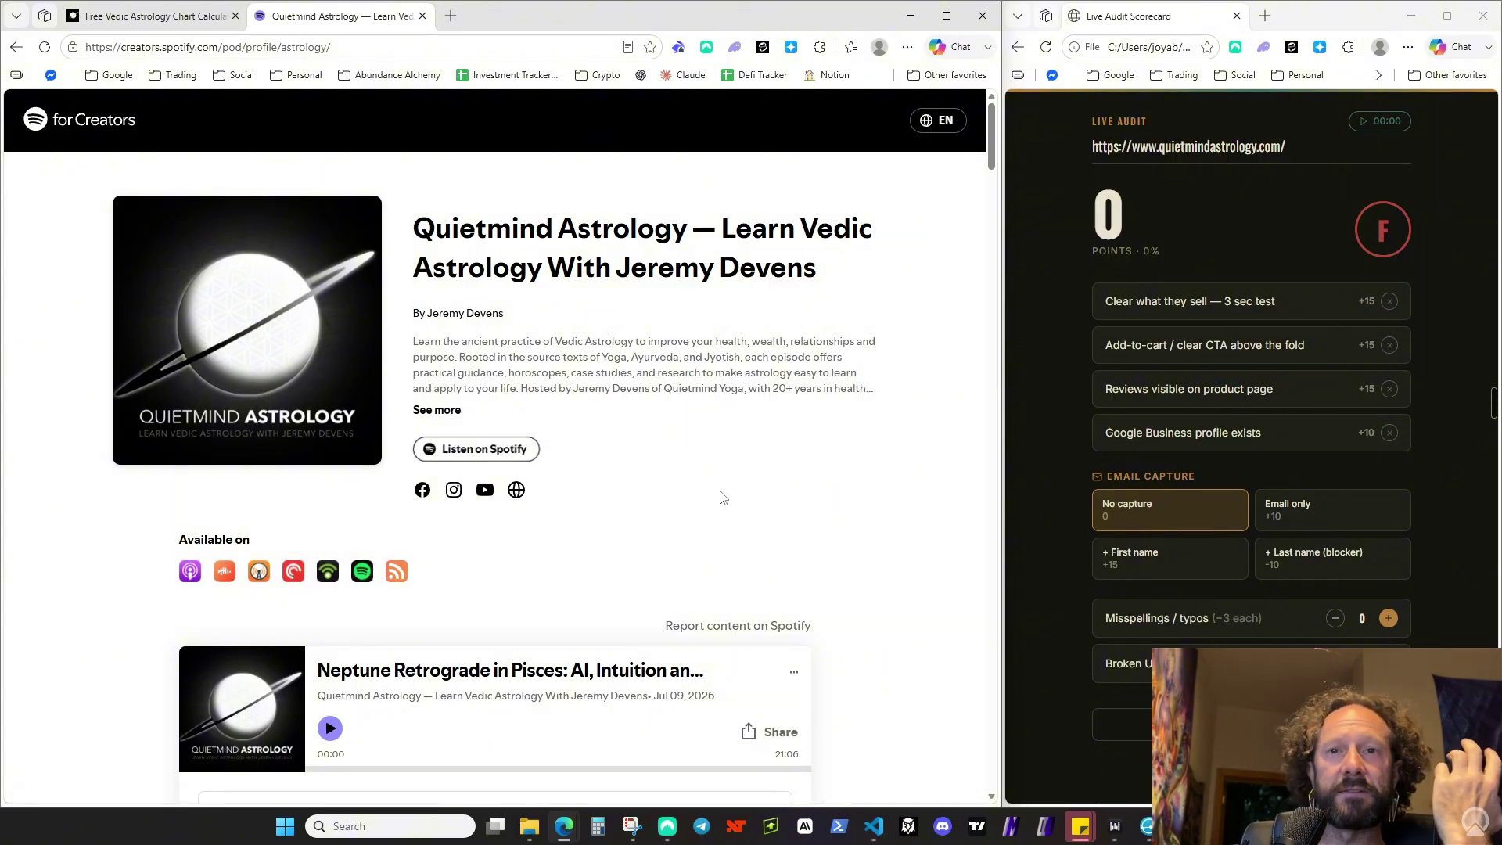
scroll(745, 394, down, 2)
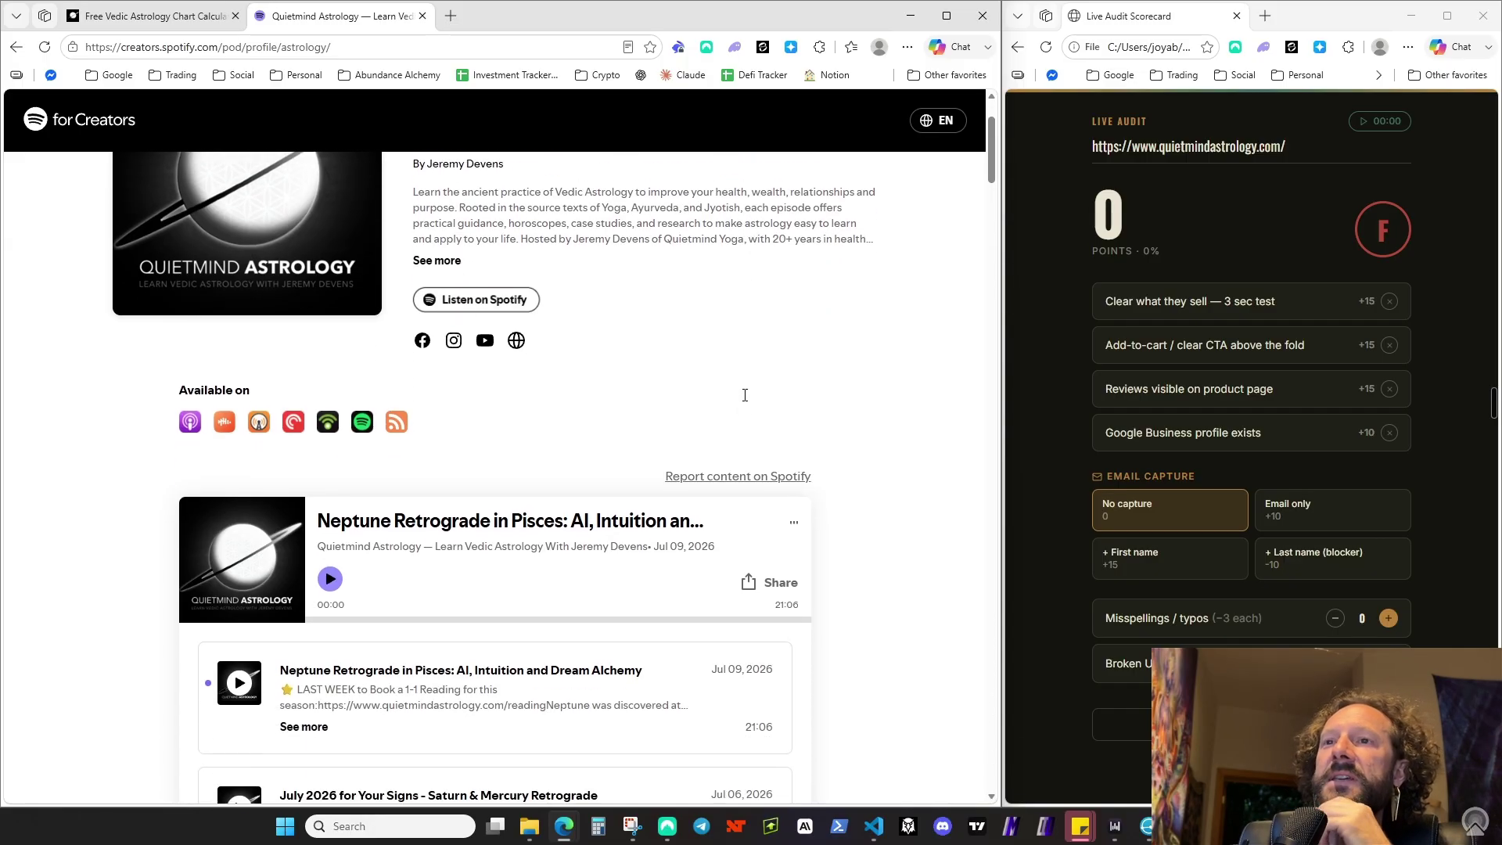
scroll(744, 392, up, 2)
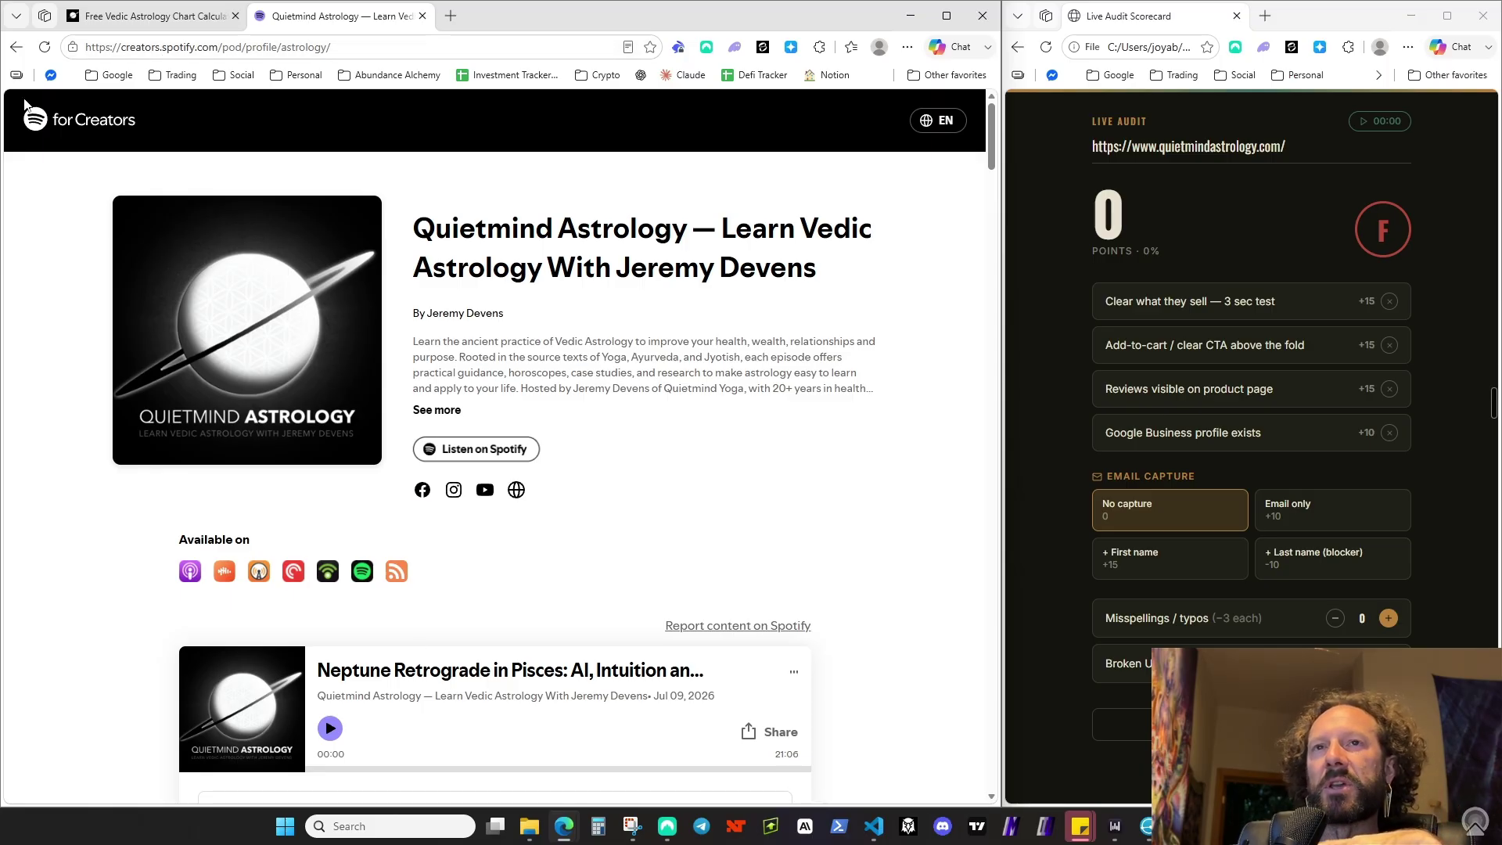
Return to the homepage and examine its podcast section and Customer Reviews against the hero area
click(15, 47)
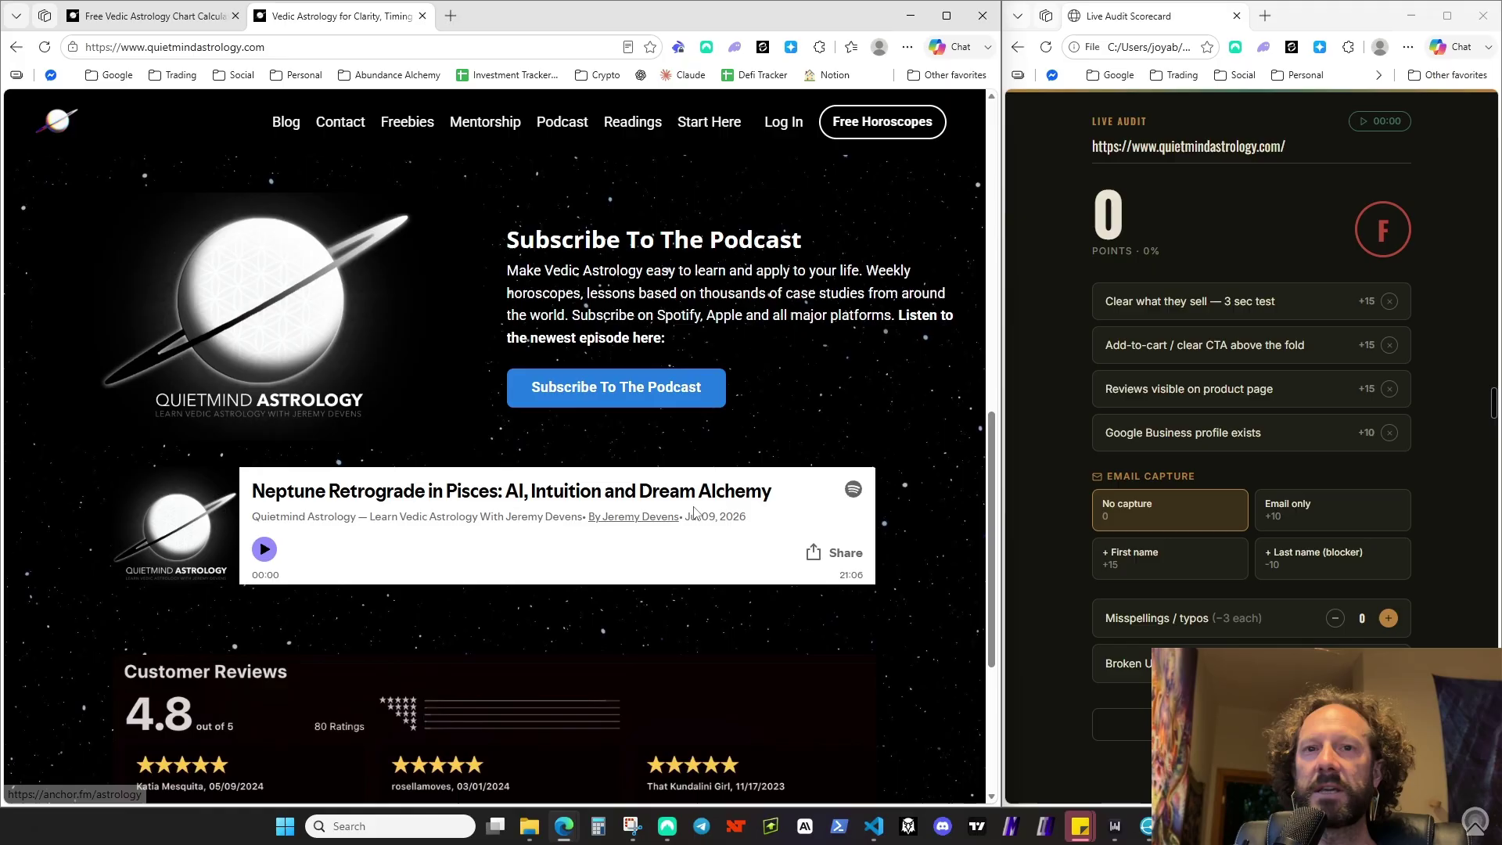
scroll(692, 514, down, 4)
scroll(692, 514, up, 8)
scroll(692, 513, down, 6)
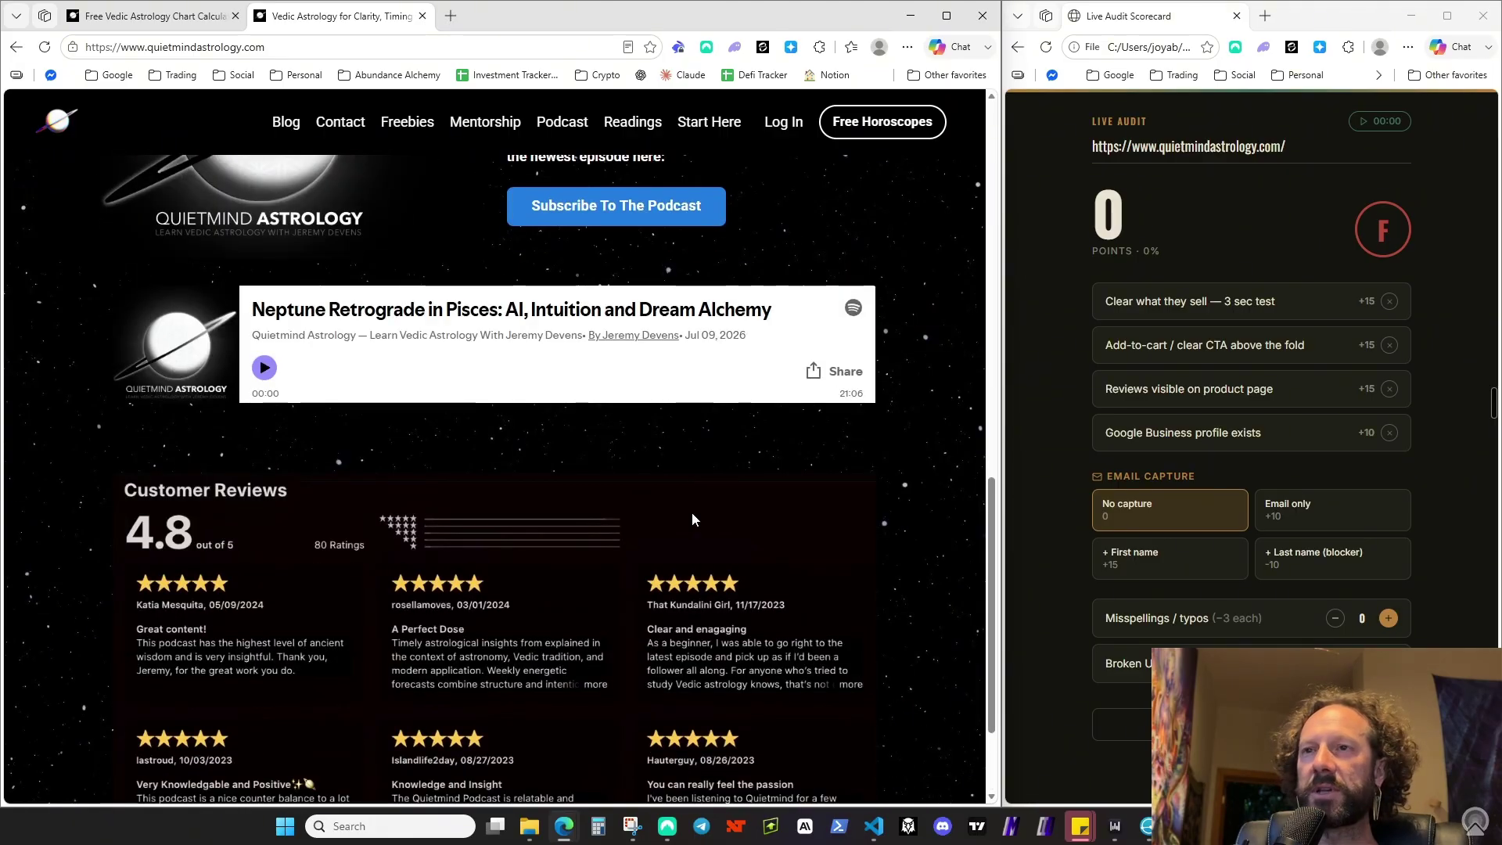
scroll(691, 520, down, 2)
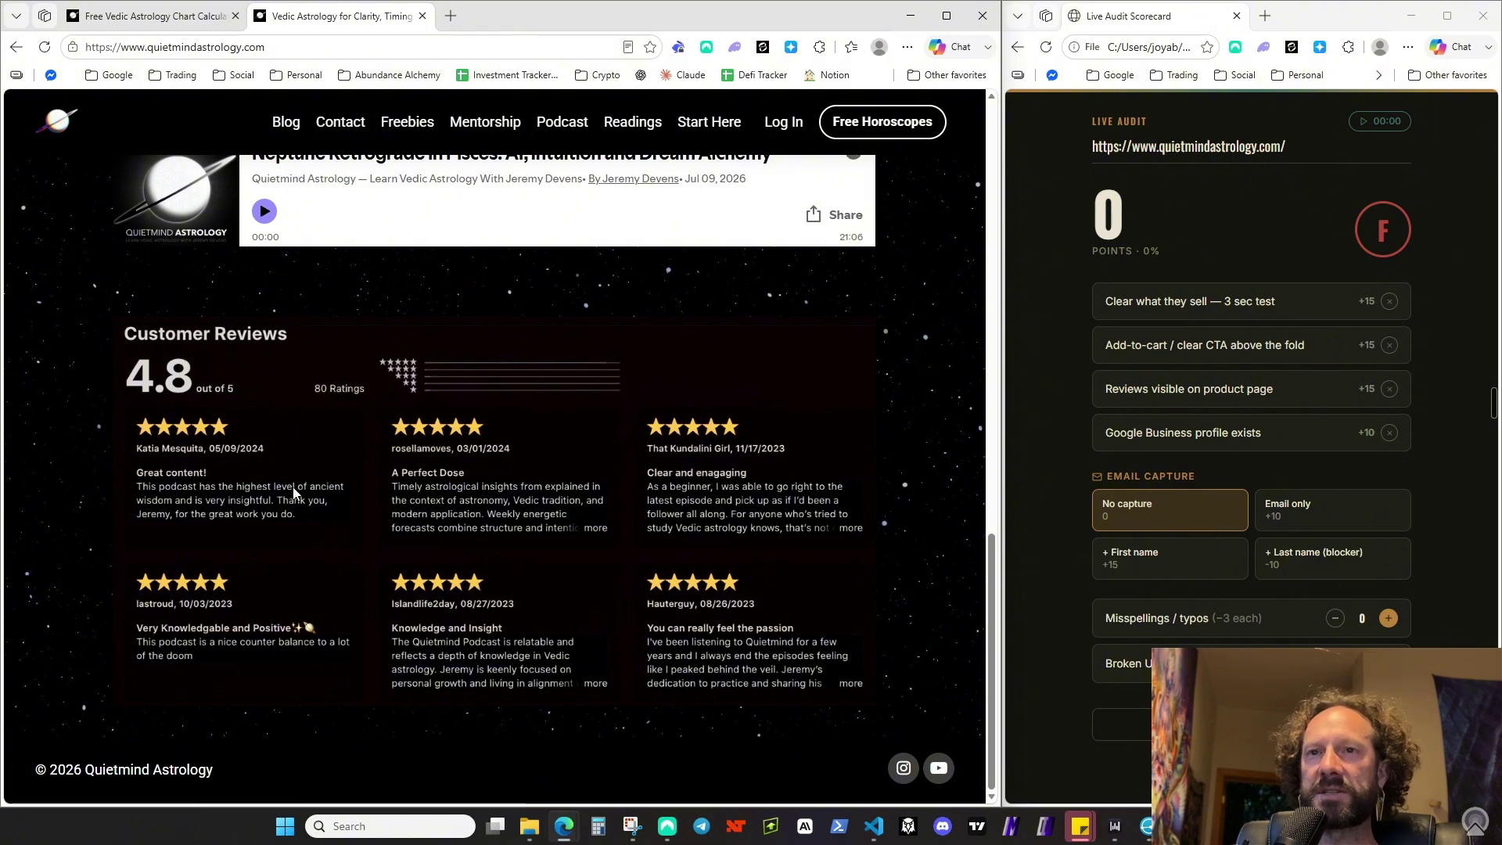
scroll(457, 492, up, 15)
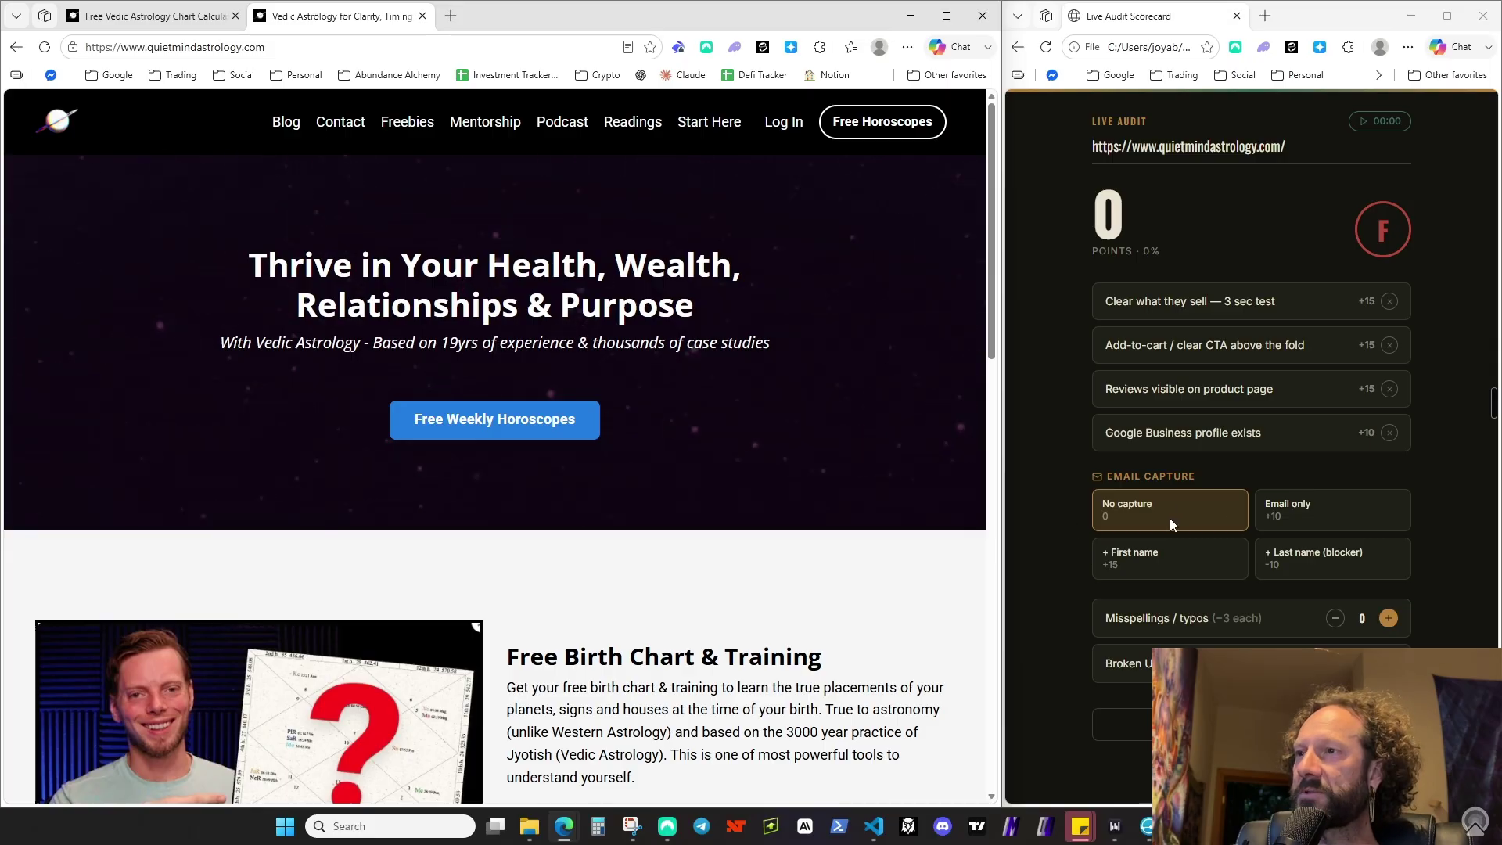
Set email capture to "Email only" and mark the 3-second clarity test and the clear CTA above the fold as passed on the scorecard
click(1313, 516)
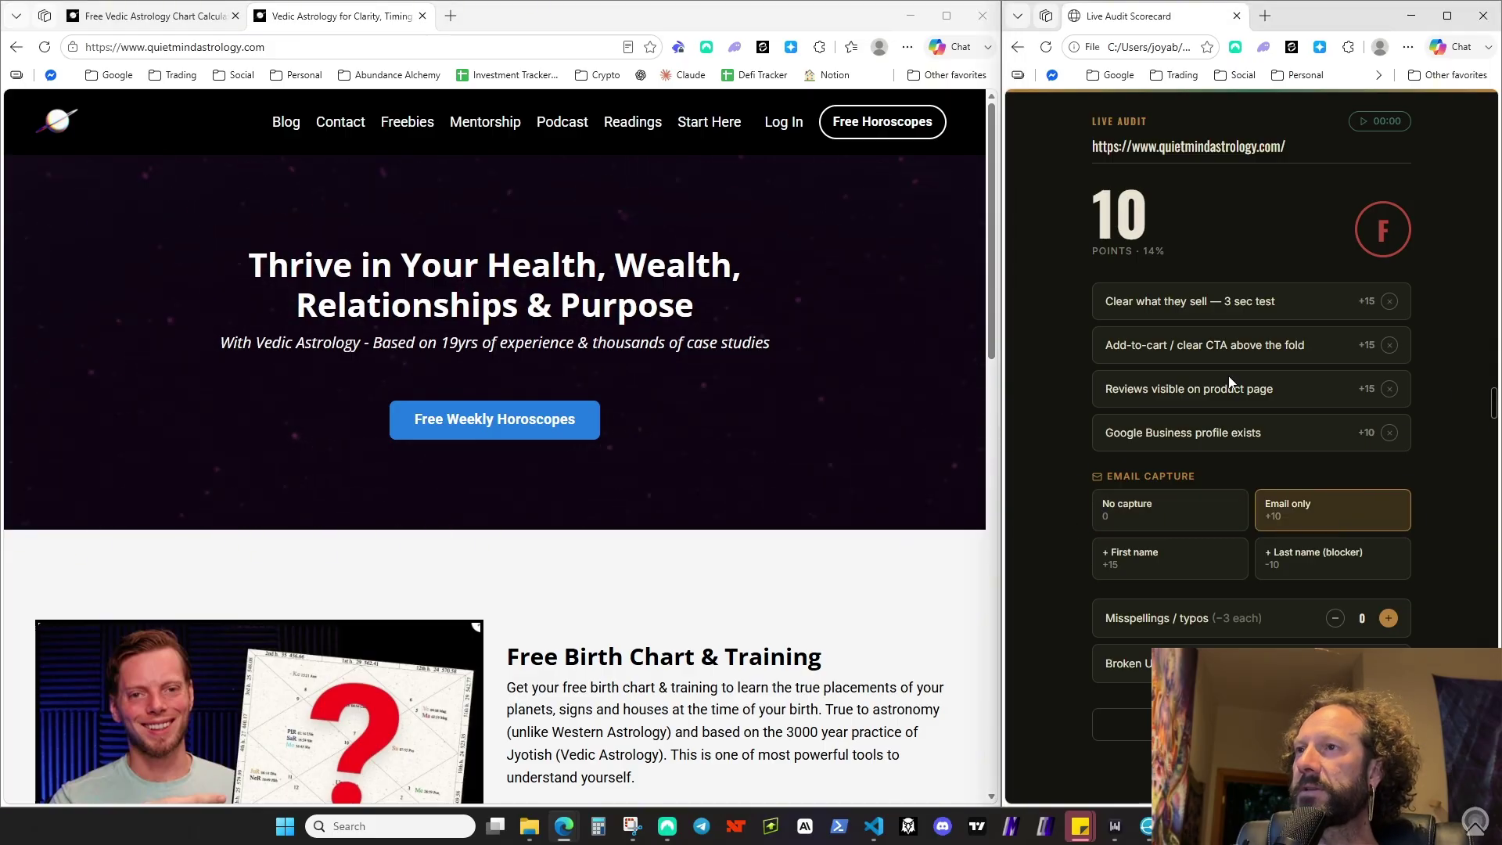
click(1176, 307)
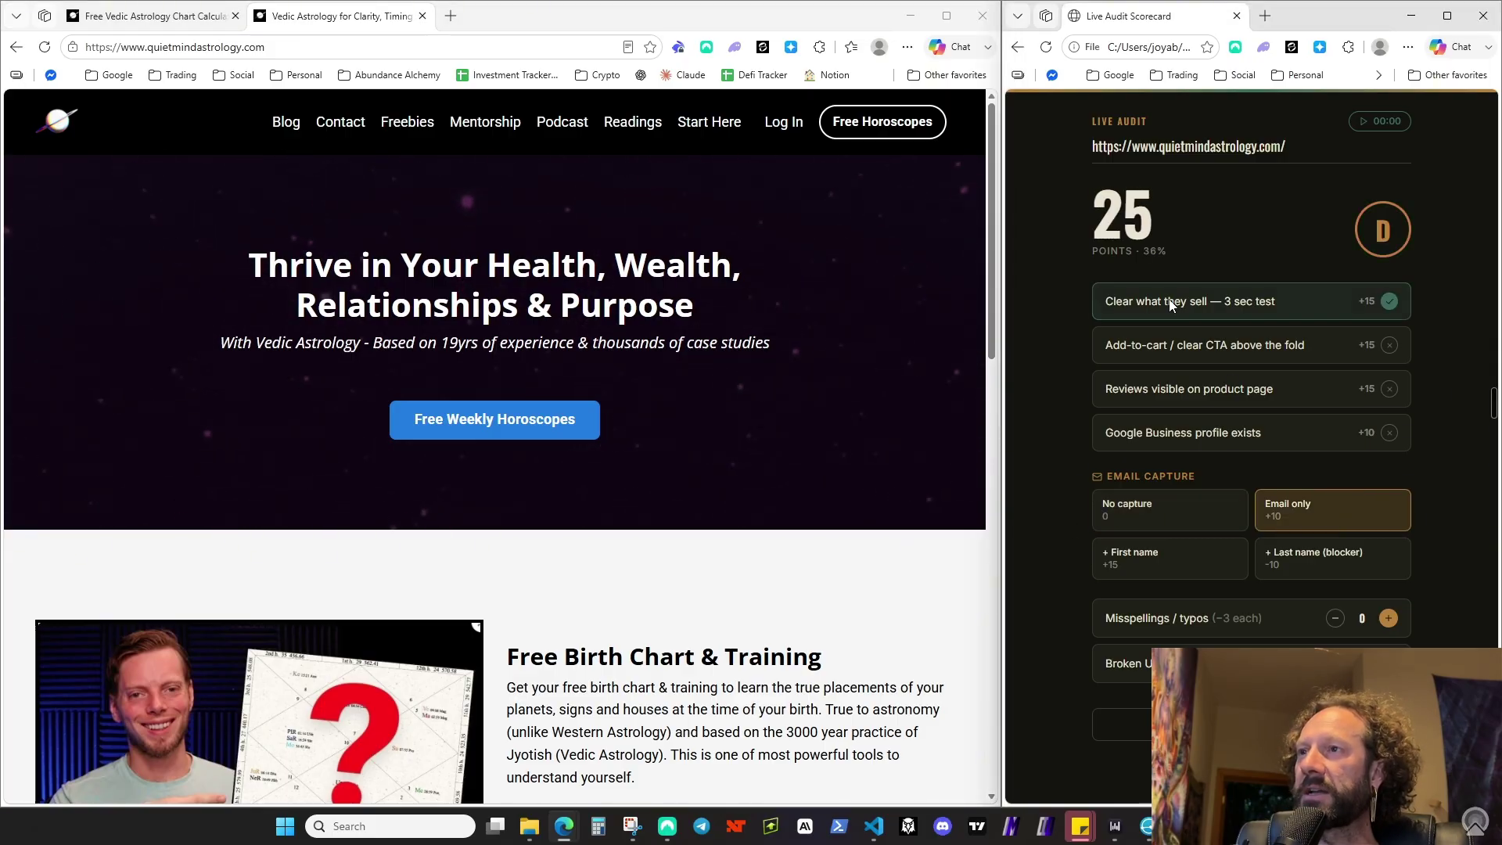
click(1167, 349)
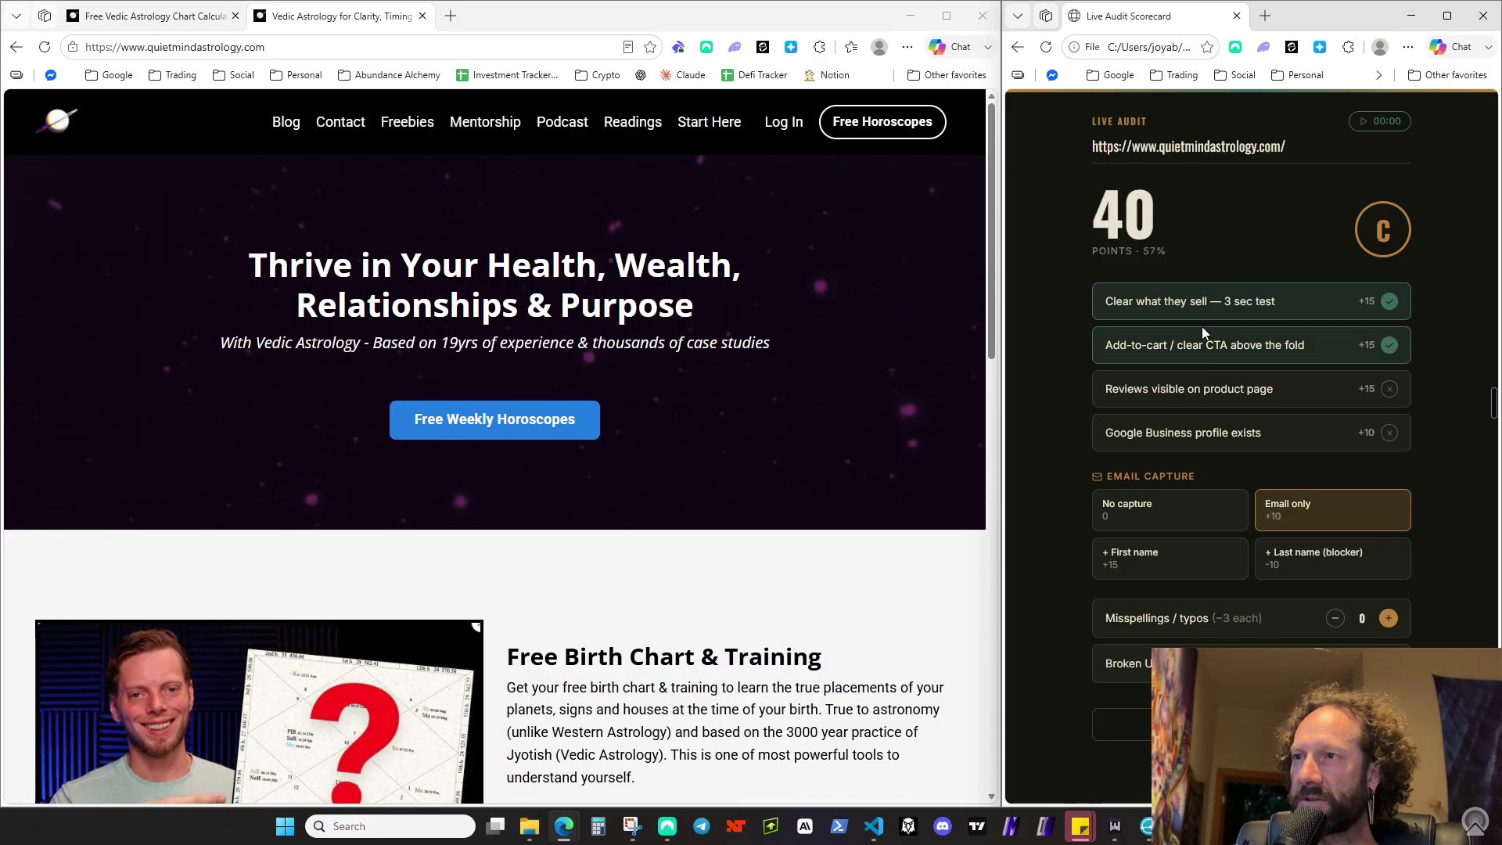
Reopen the Readings page and examine its written and video testimonials and how far down the page they are placed
scroll(586, 526, down, 3)
scroll(587, 551, up, 3)
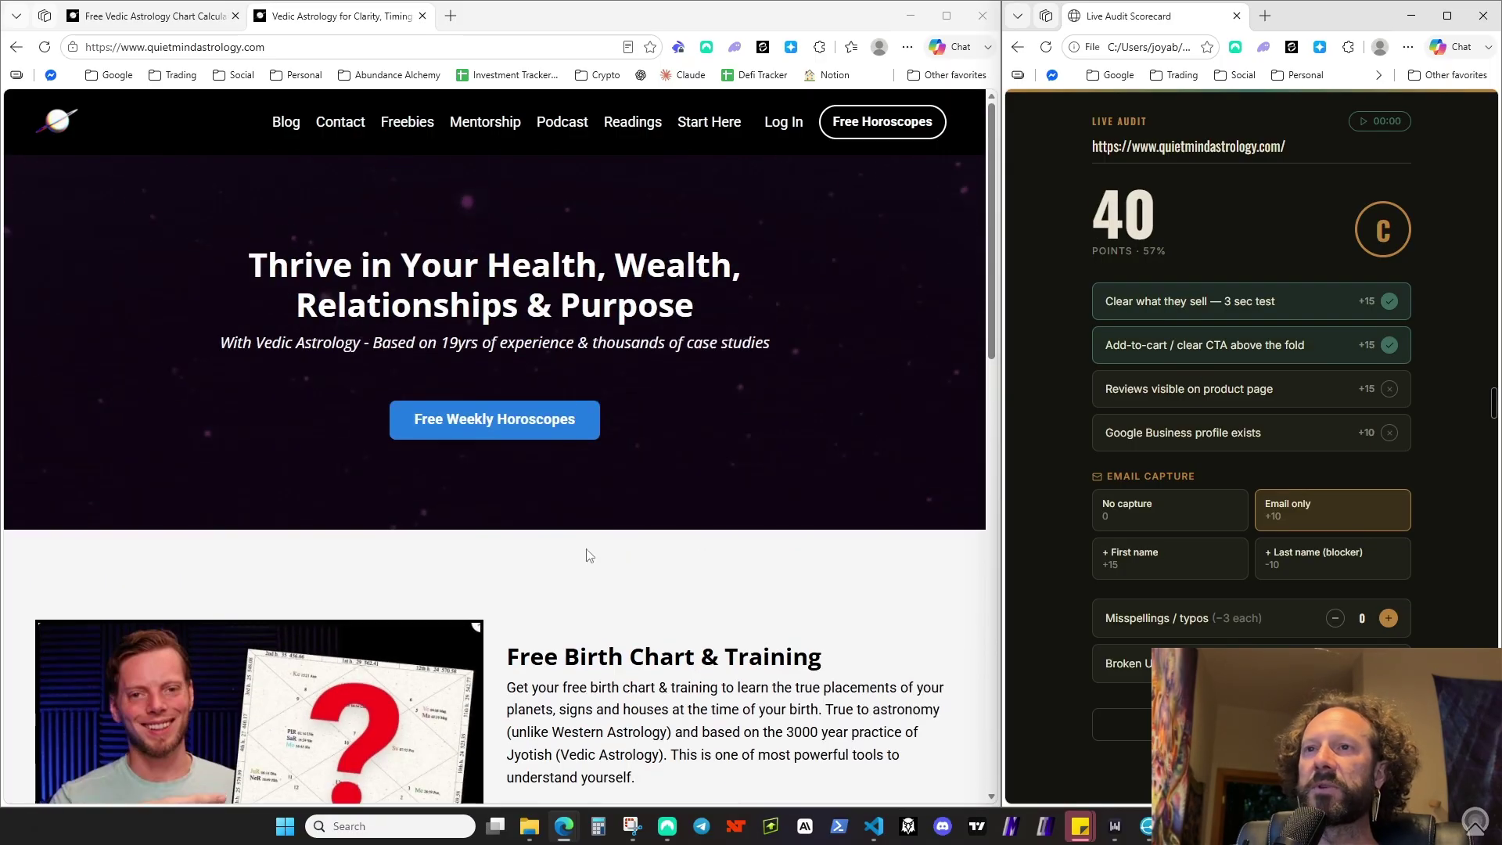
click(626, 123)
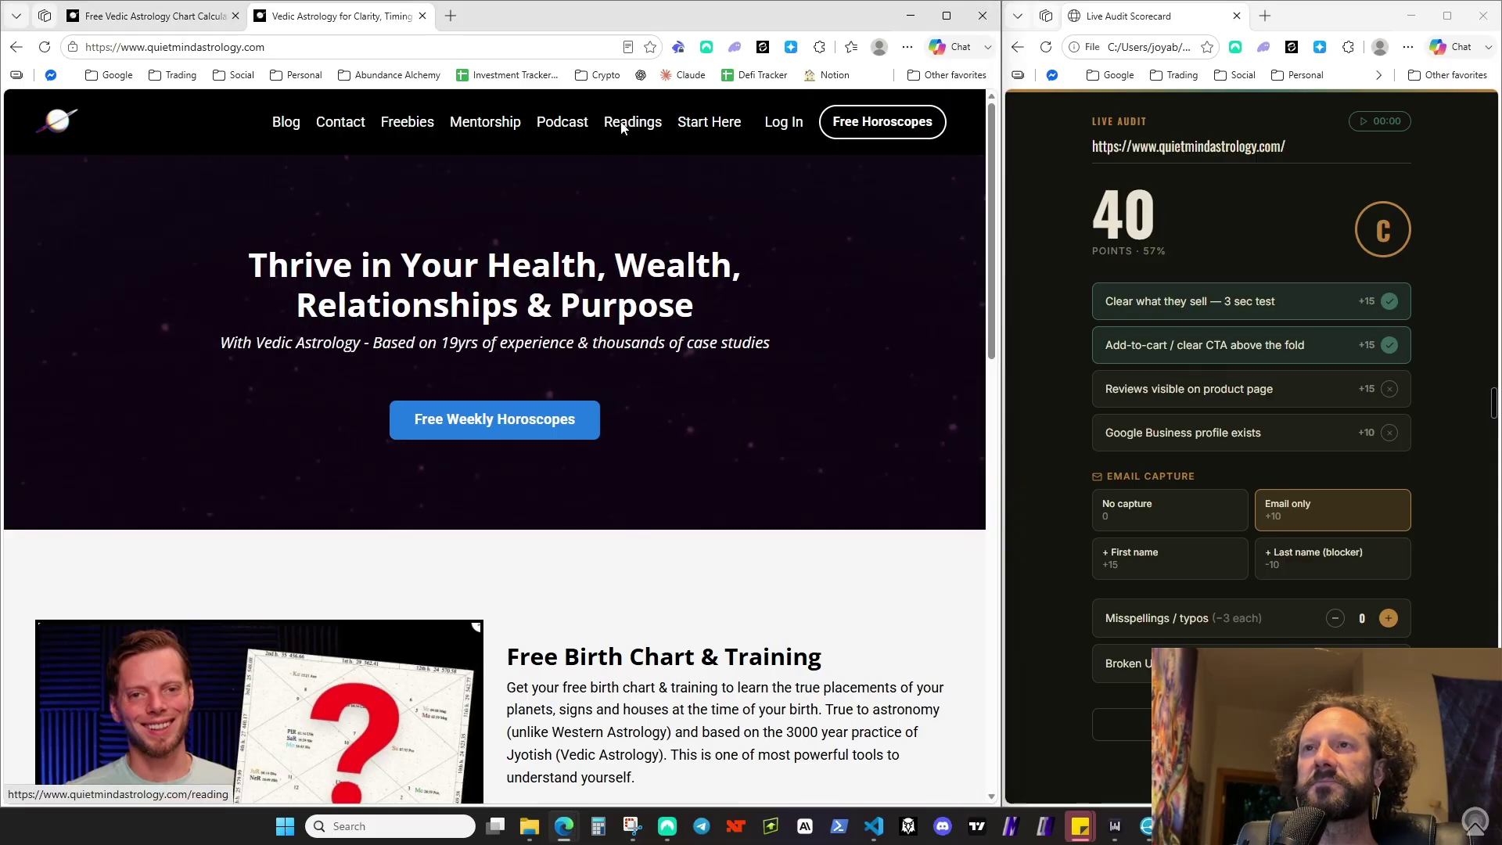
scroll(668, 524, down, 4)
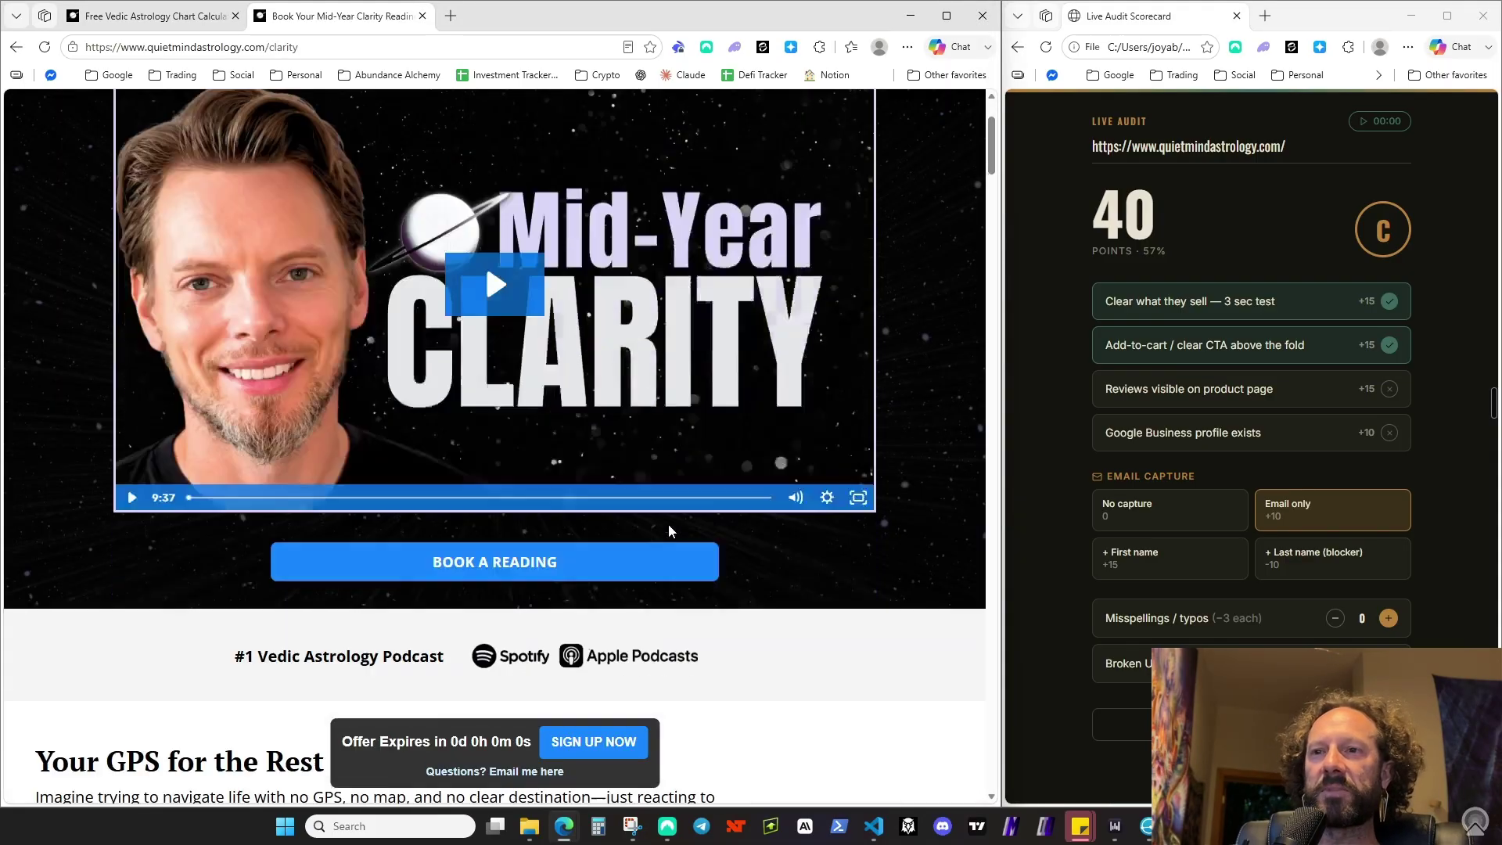
scroll(668, 530, down, 9)
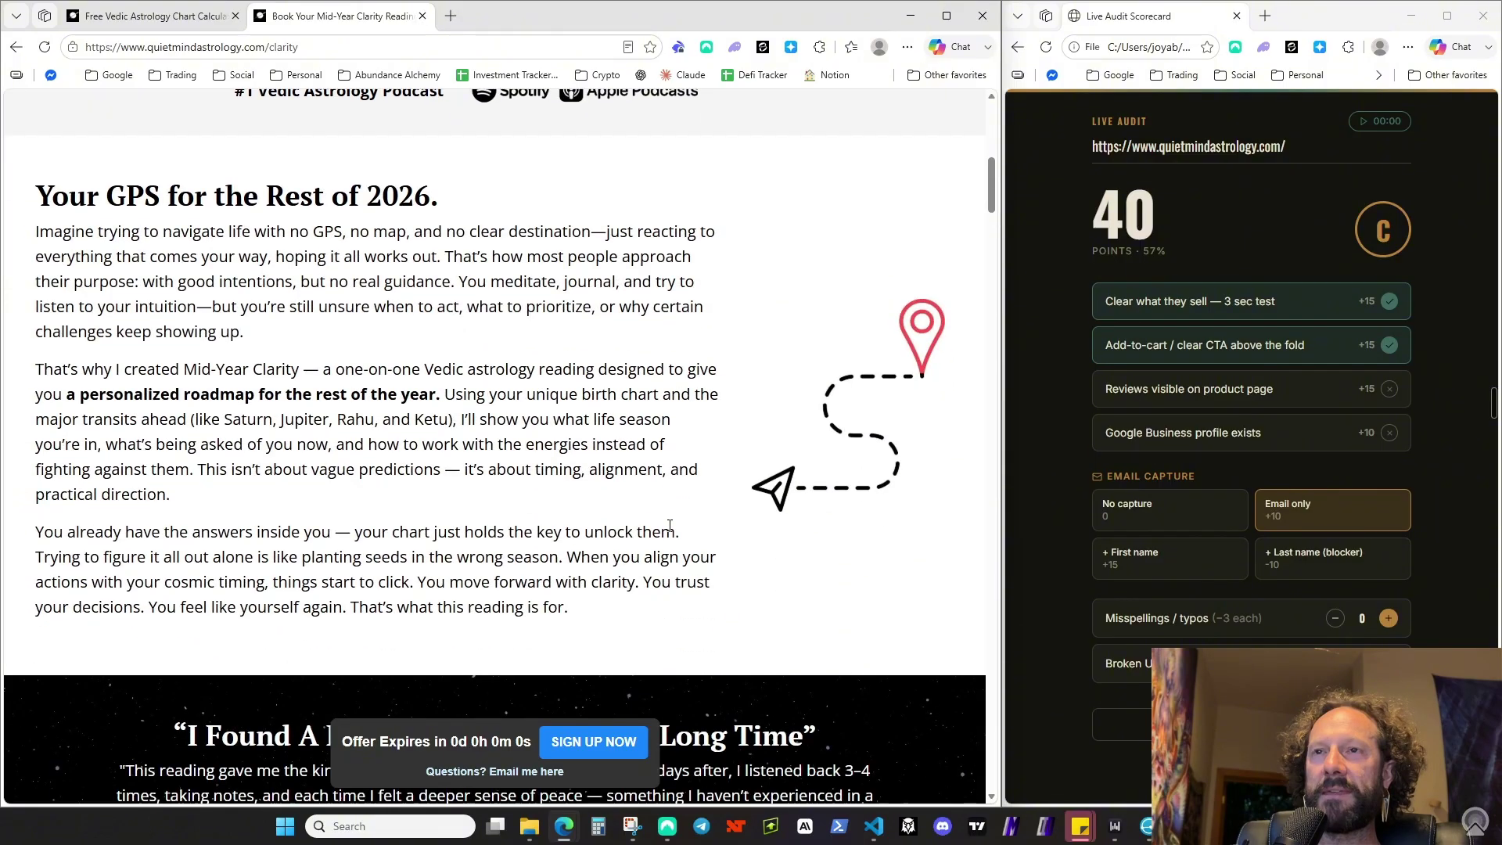
scroll(672, 528, down, 4)
scroll(673, 528, up, 4)
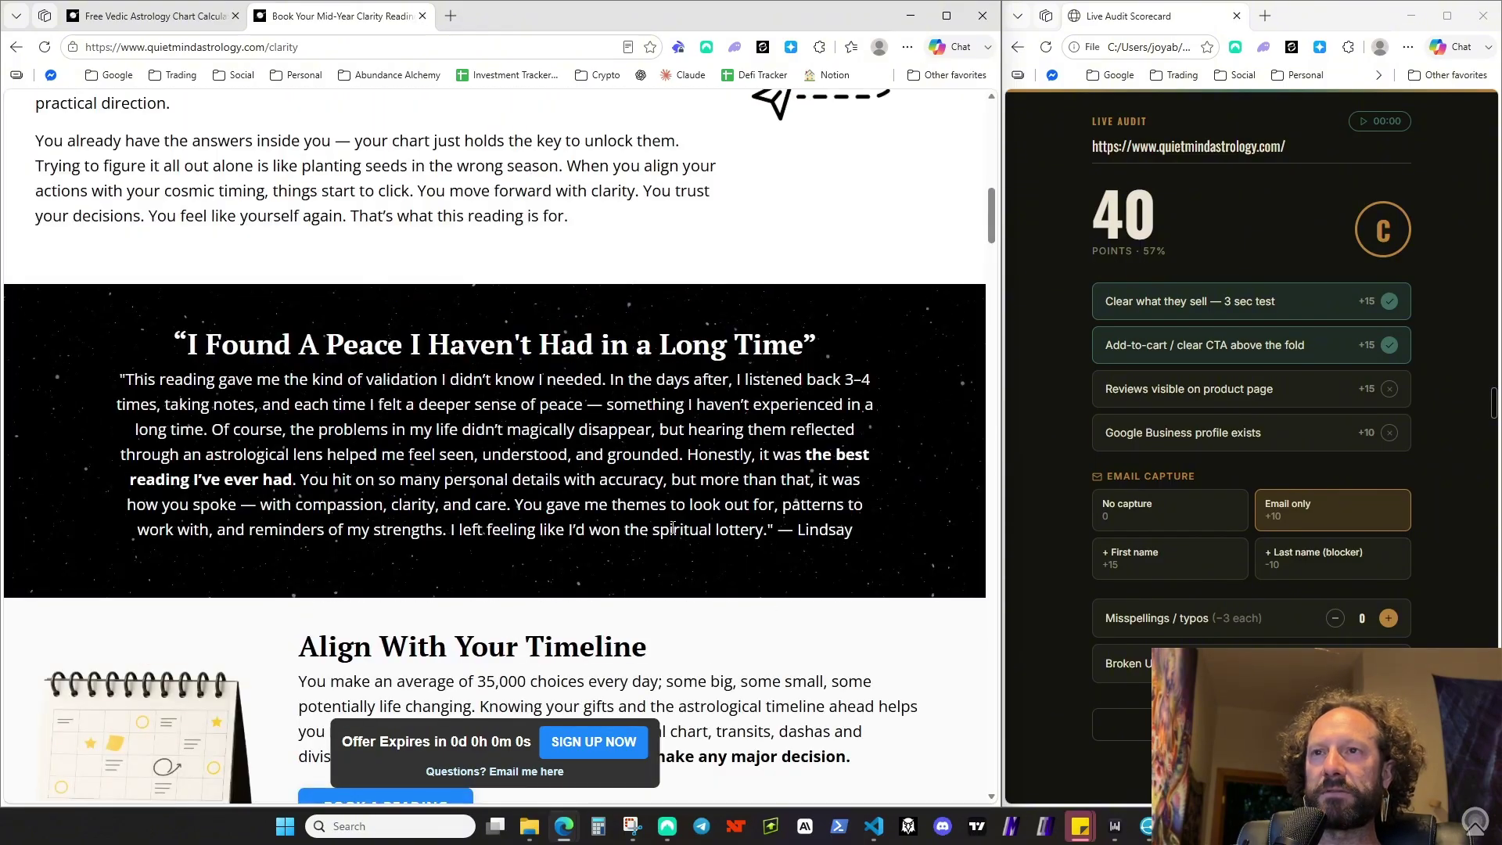
drag(193, 346, 864, 509)
click(782, 552)
scroll(753, 552, down, 10)
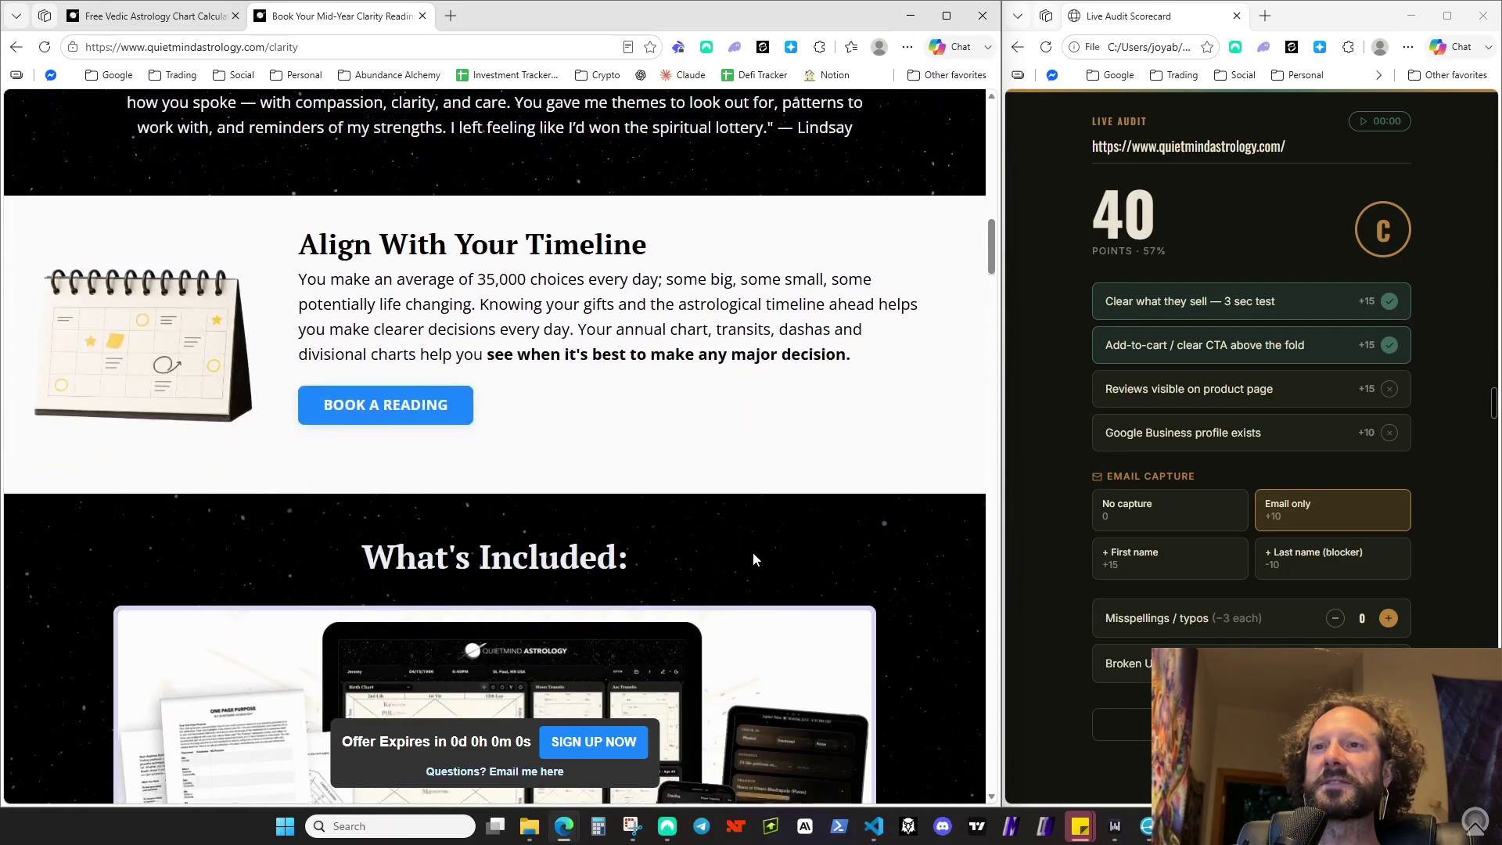
scroll(754, 558, down, 14)
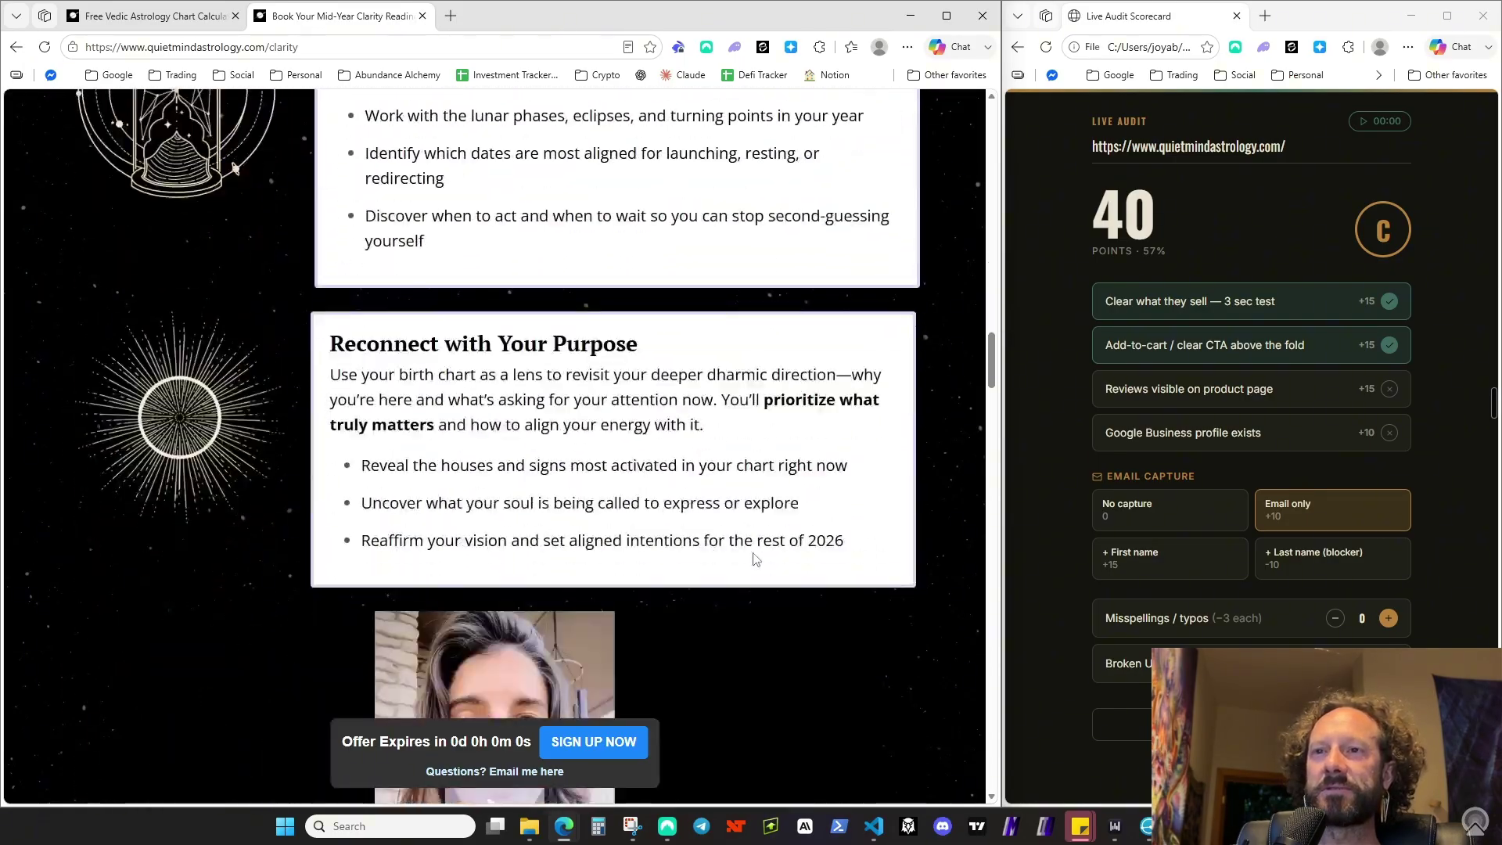
scroll(753, 560, down, 2)
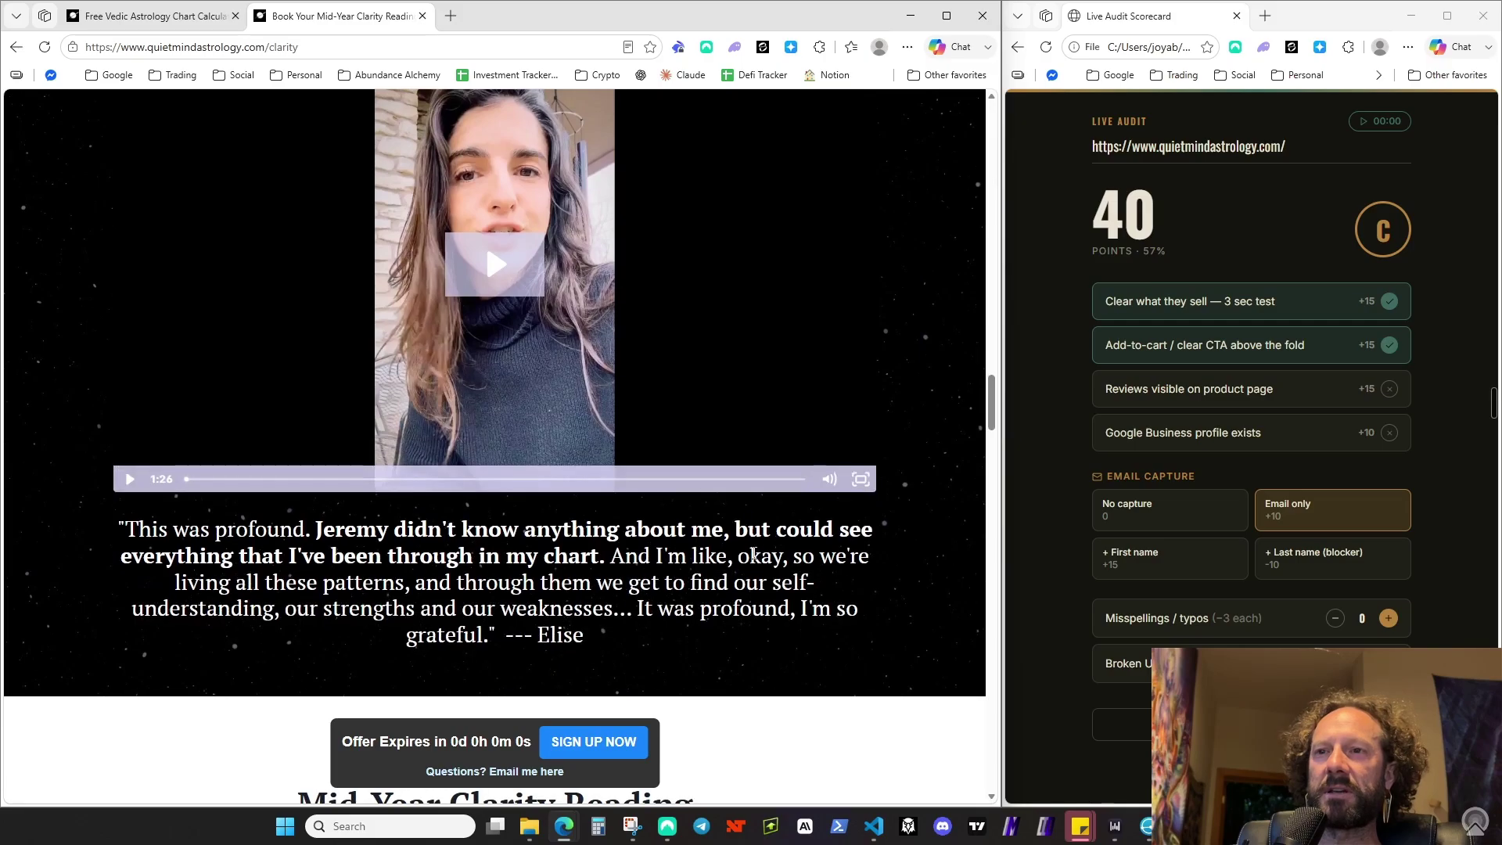
scroll(753, 559, up, 2)
Examine the Mid-Year Clarity Reading pricing card, the three bonuses and the FAQ, and follow the card's Book a Reading link
scroll(752, 559, down, 20)
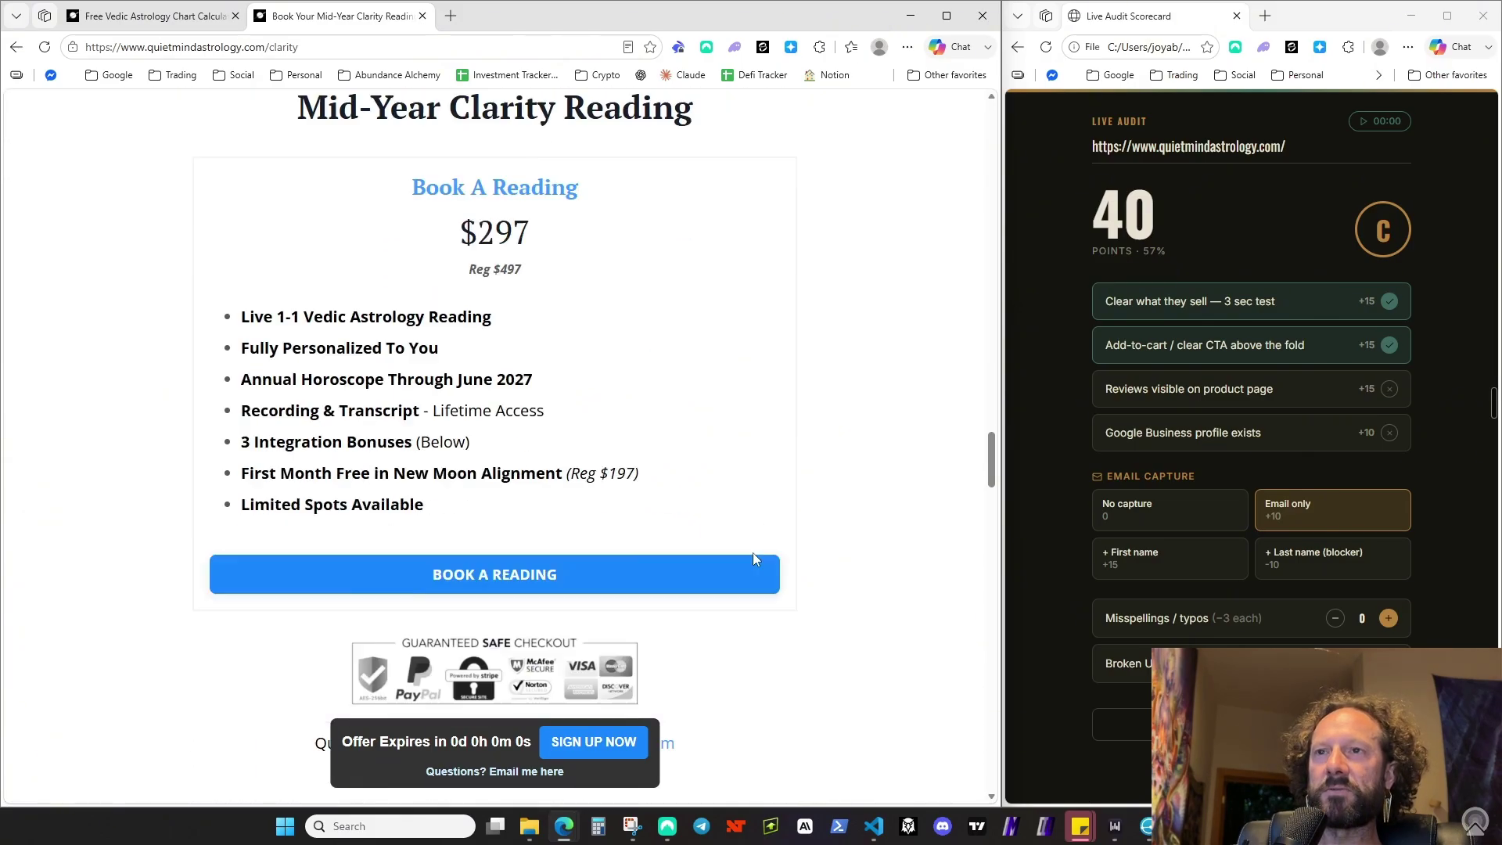
scroll(755, 559, down, 15)
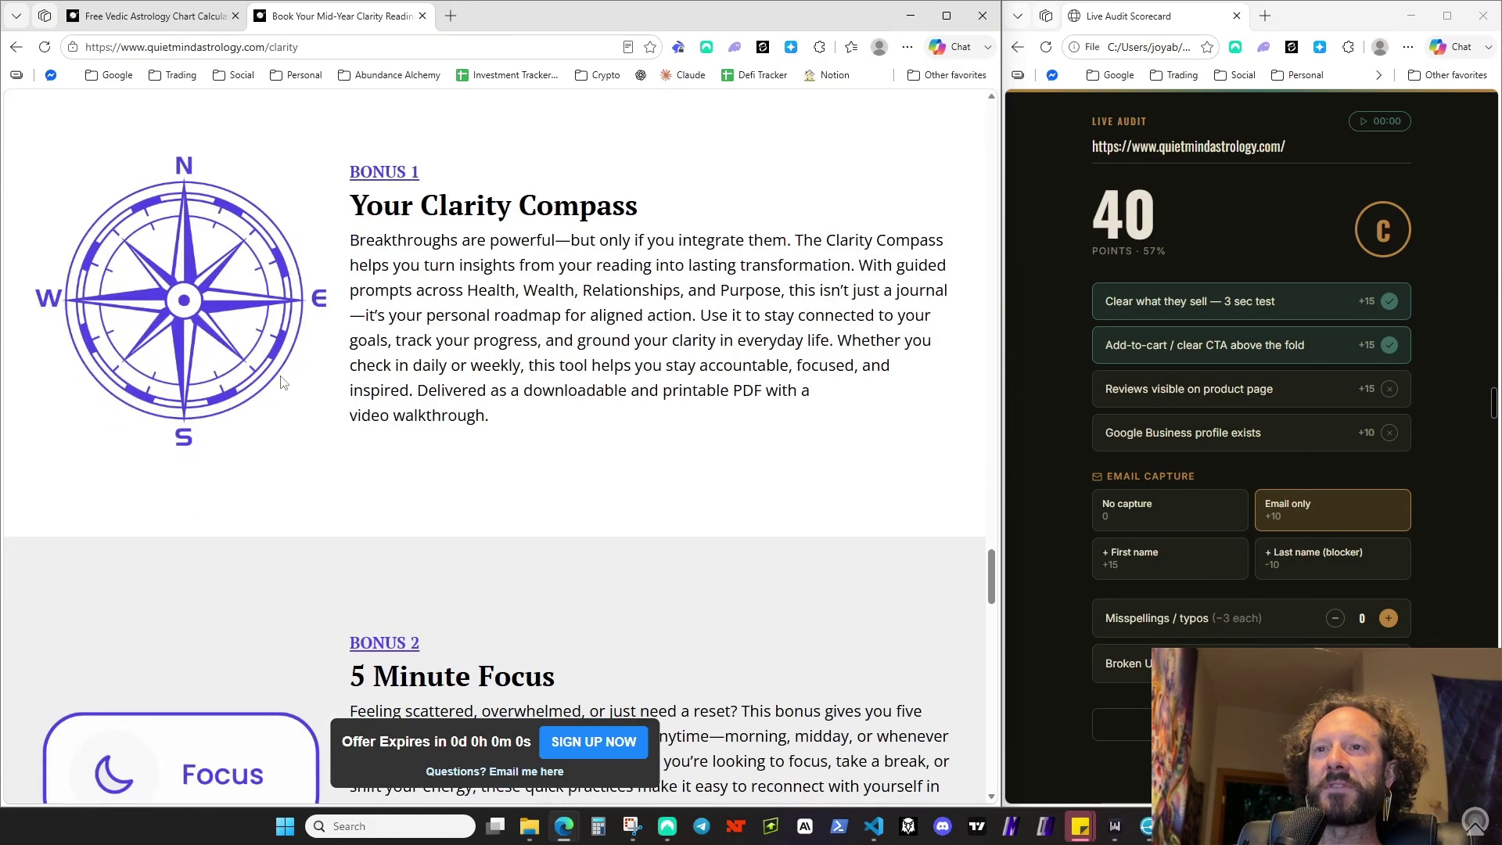
scroll(616, 510, down, 6)
scroll(729, 497, up, 15)
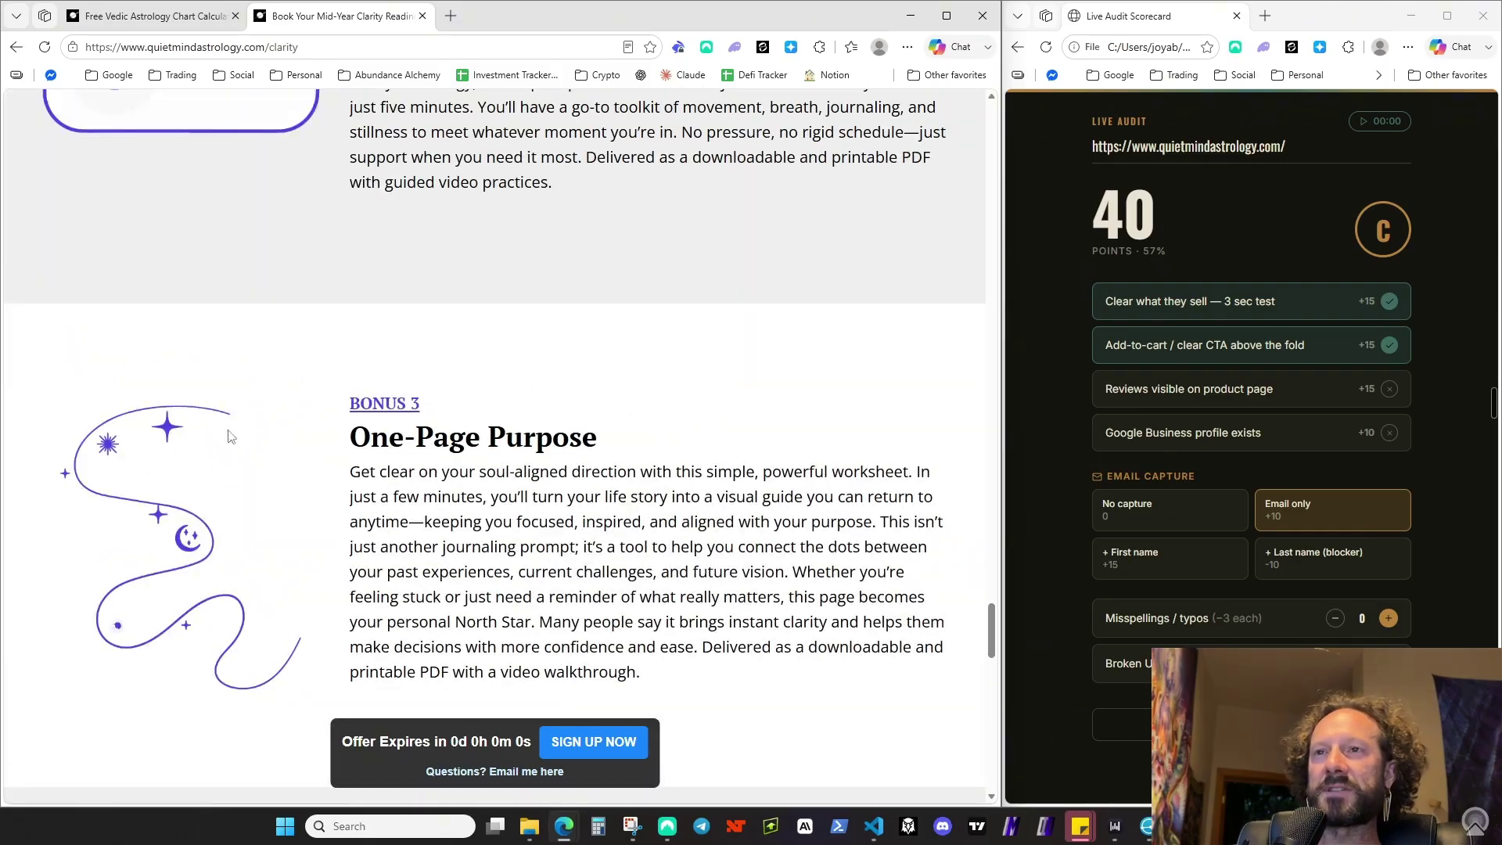
scroll(724, 503, up, 5)
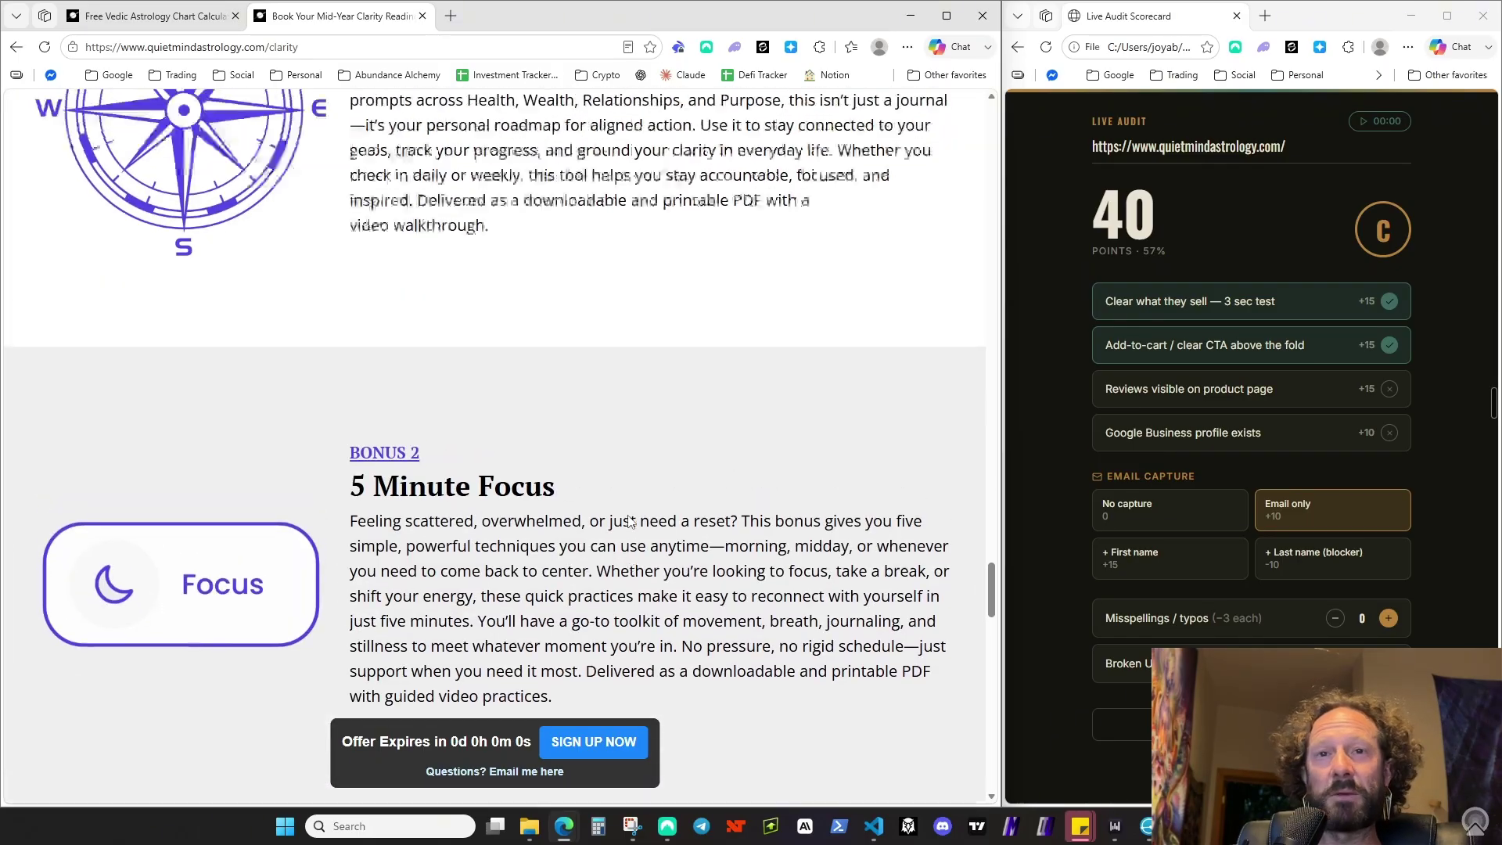
scroll(700, 469, up, 5)
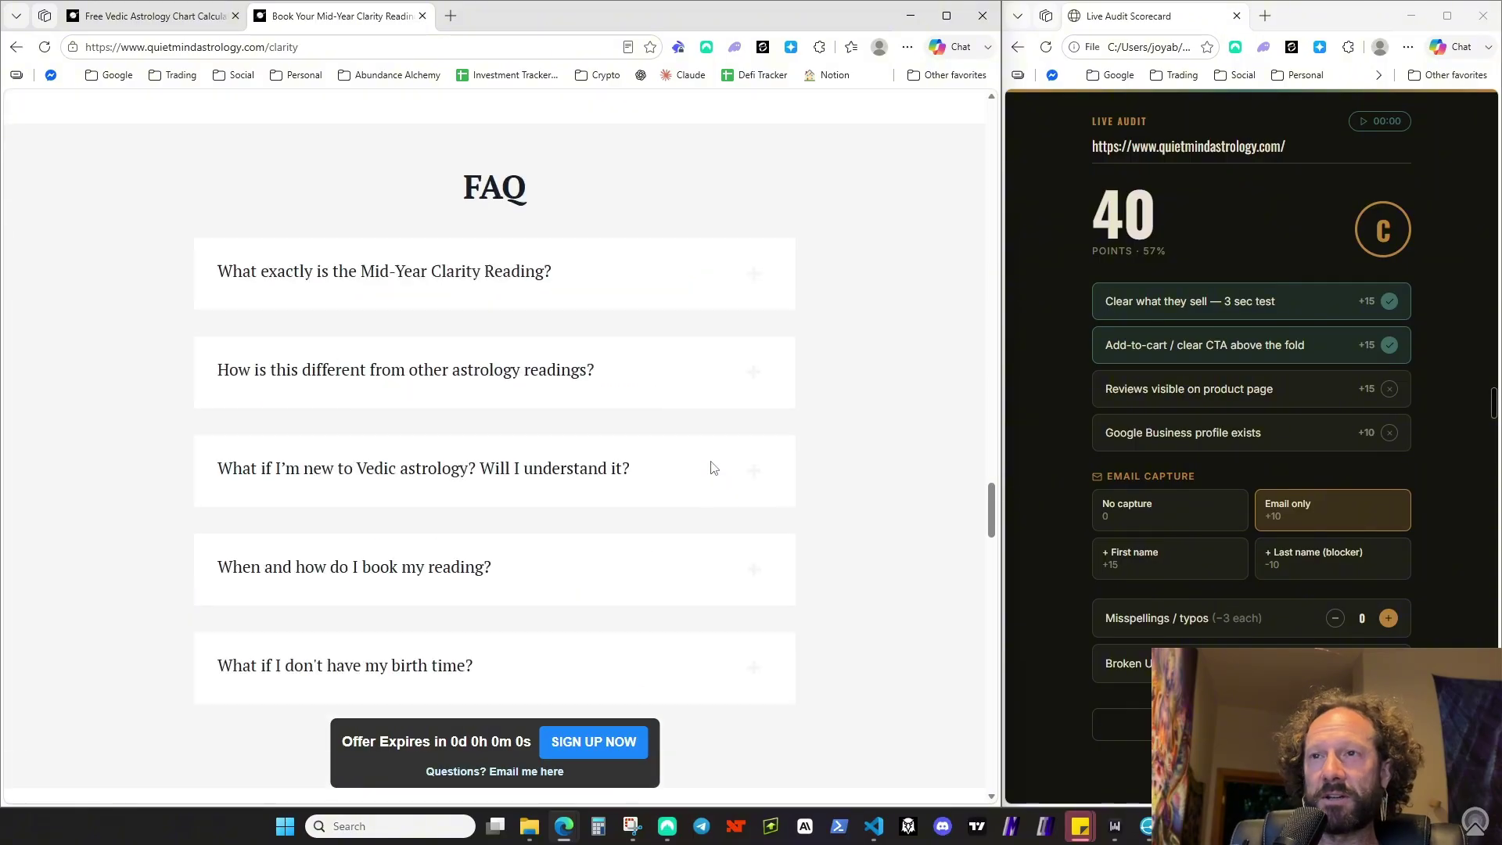
scroll(435, 438, up, 5)
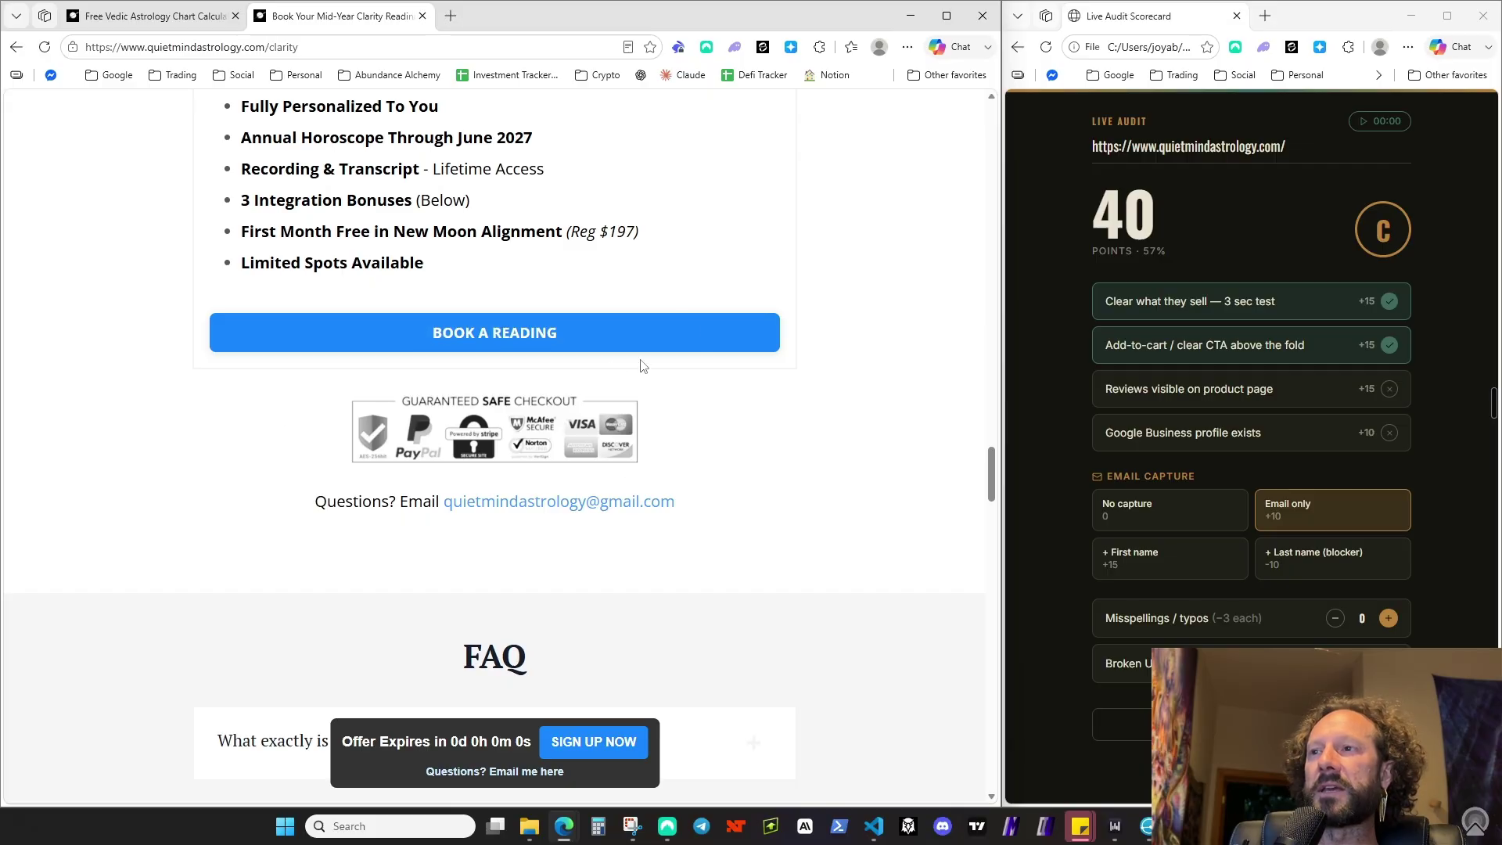
click(707, 332)
Open the site's Mentorship page and examine the "Join the VAM Waitlist" heading, focusing on the abbreviation VAM
click(500, 138)
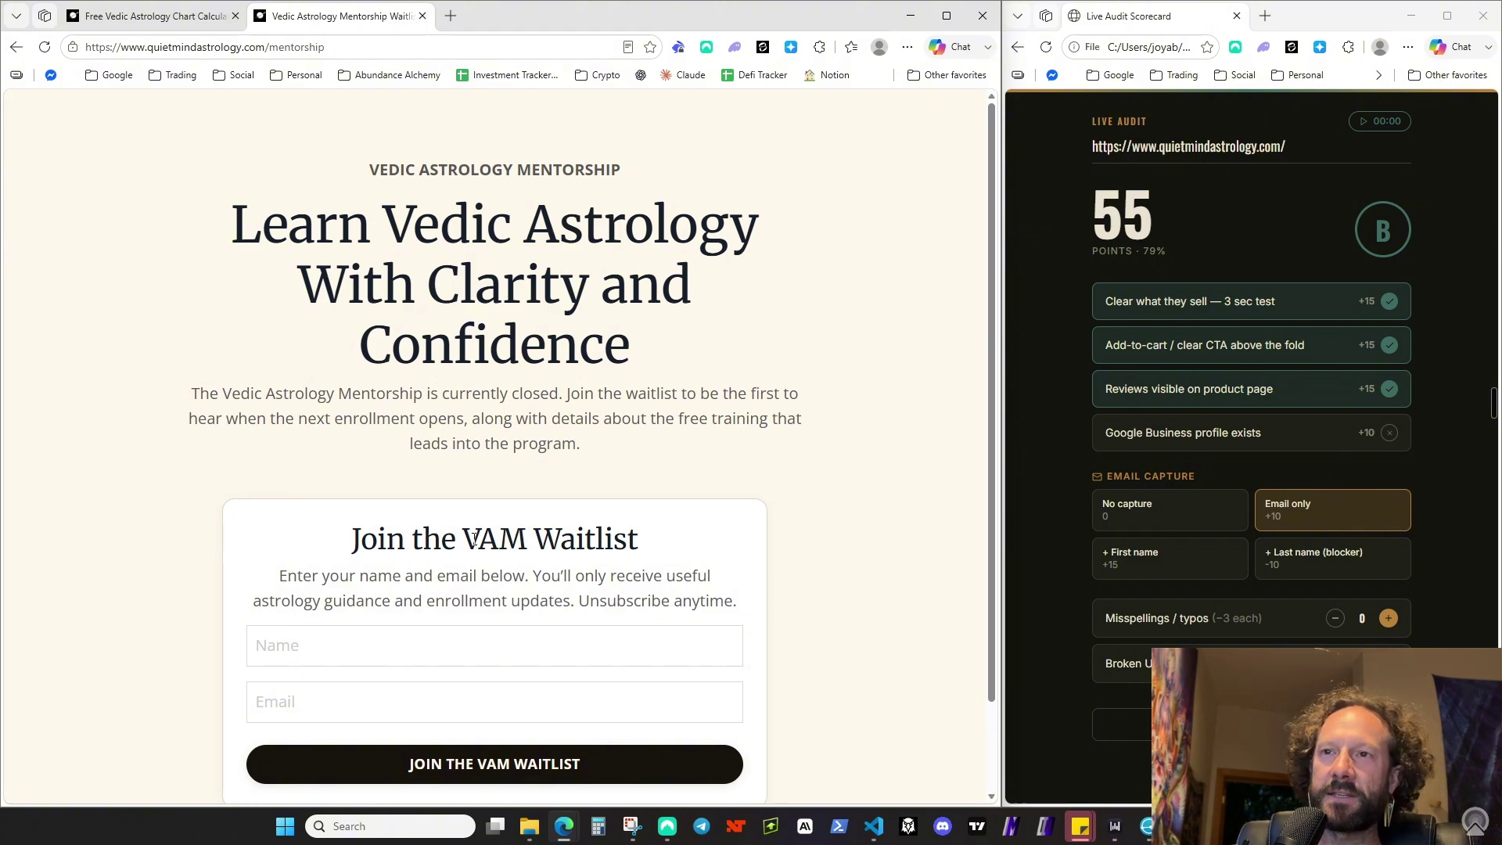
drag(474, 538, 504, 540)
click(517, 545)
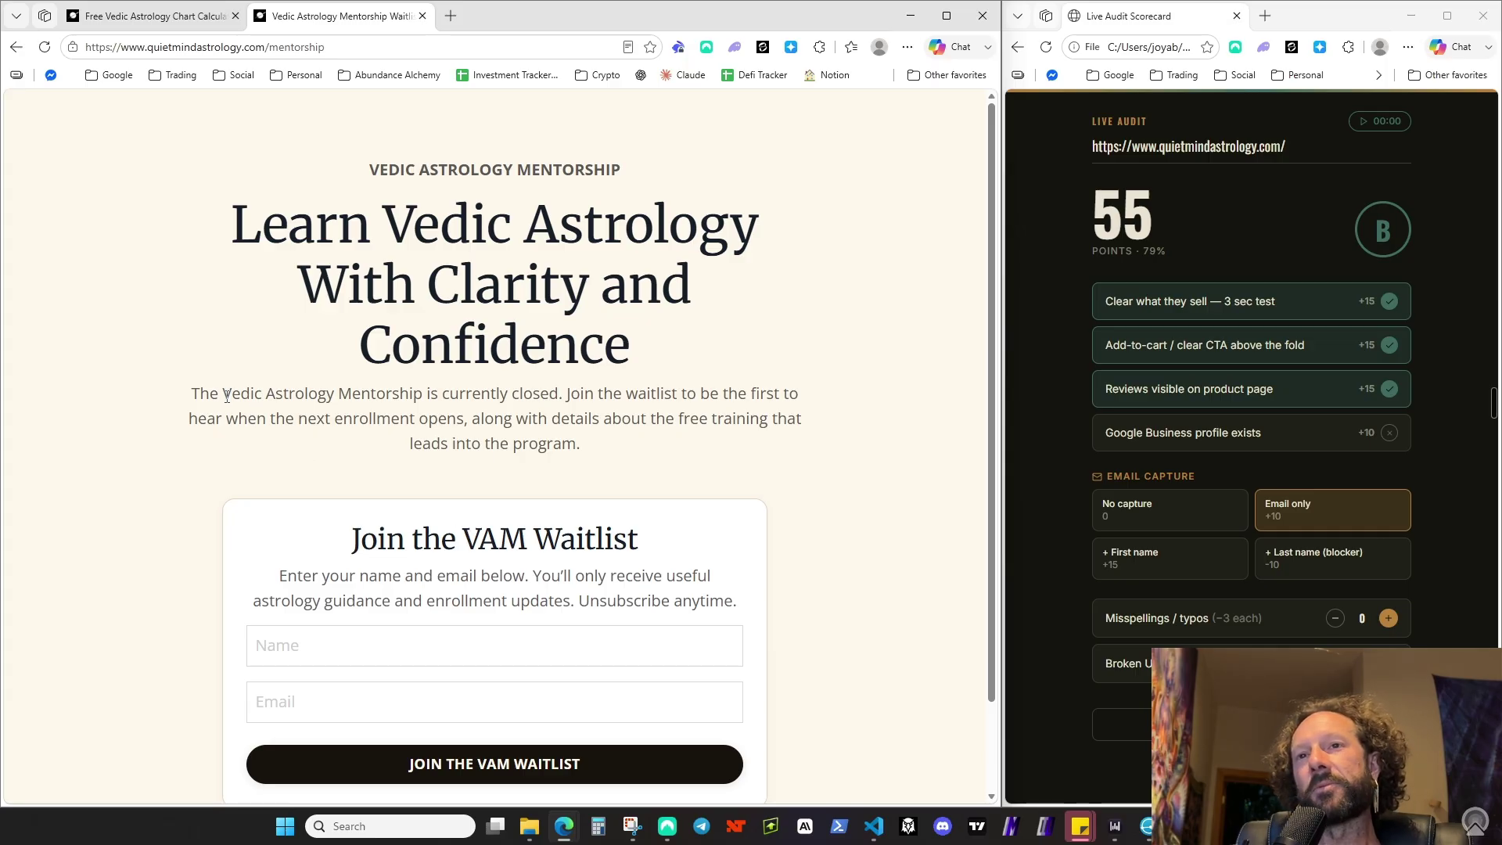
Compare the full name "Vedic Astrology Mentorship" in the intro with the abbreviation VAM in the waitlist heading, and examine the signup form
drag(226, 395, 421, 394)
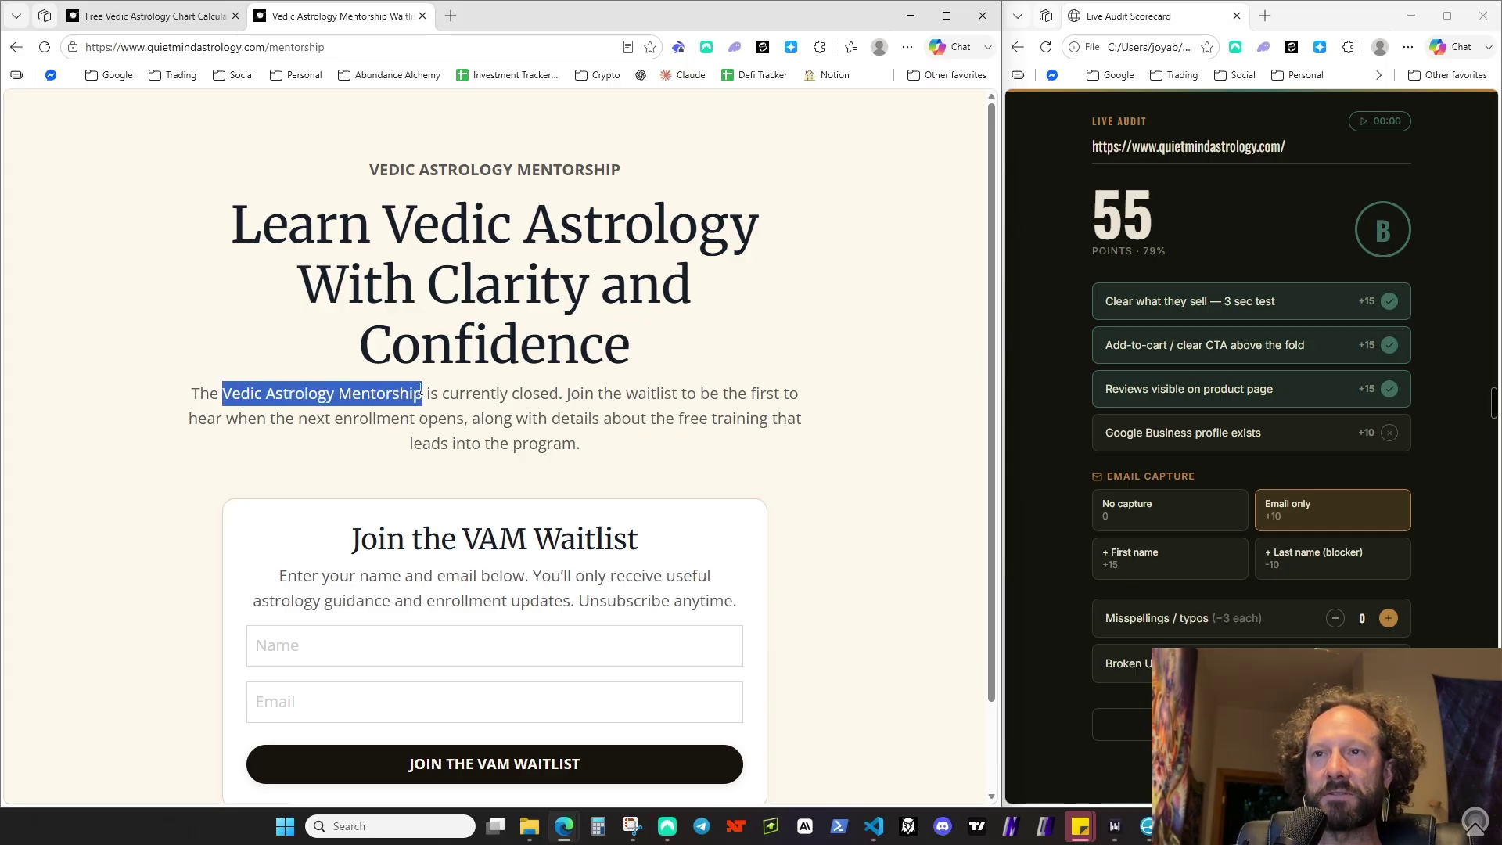
drag(463, 539, 528, 540)
click(659, 535)
scroll(659, 534, down, 1)
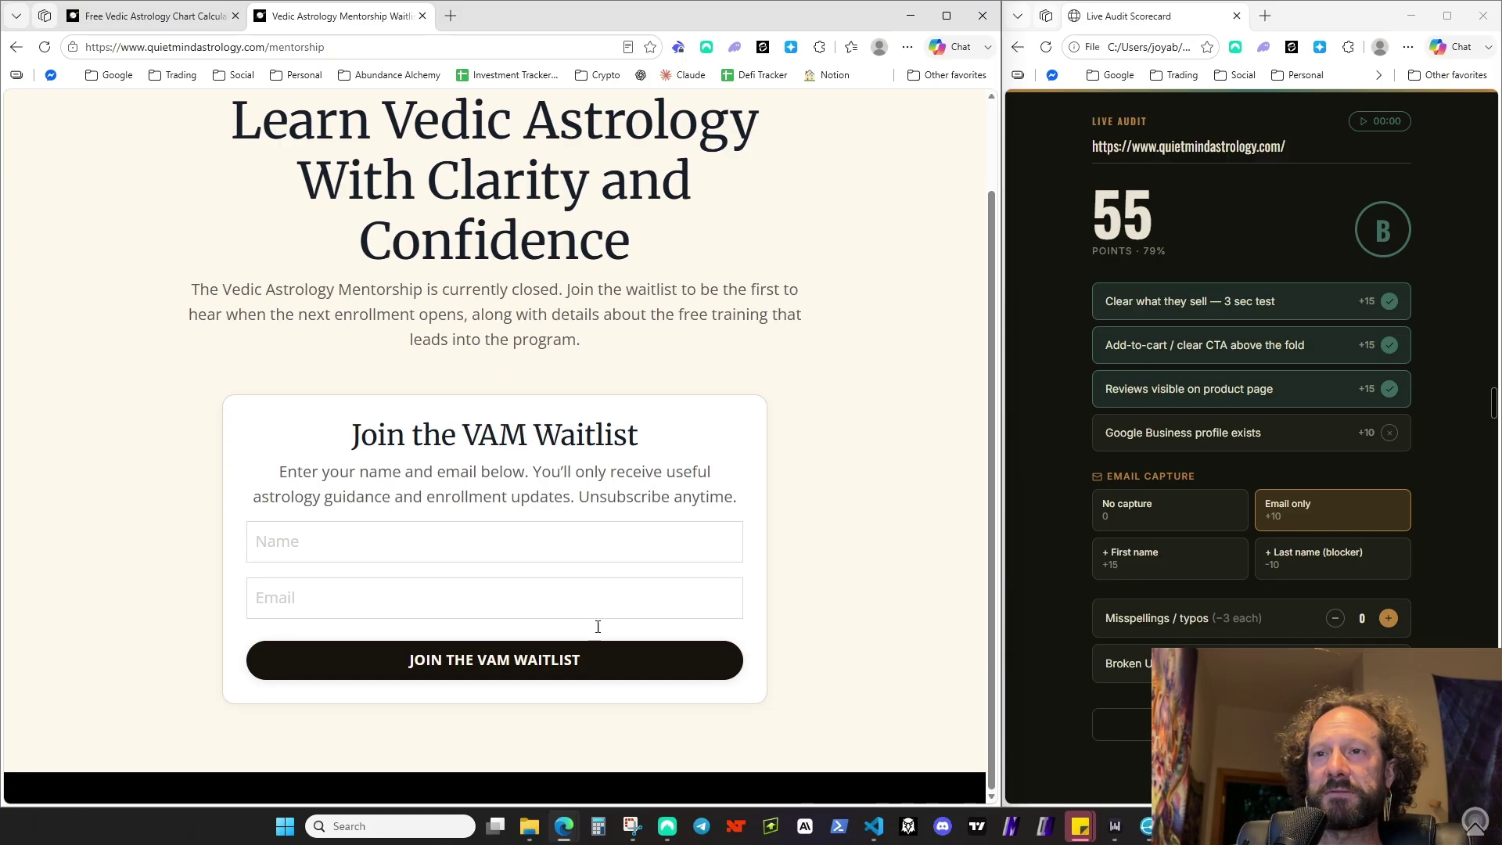
scroll(486, 435, up, 1)
scroll(486, 435, down, 1)
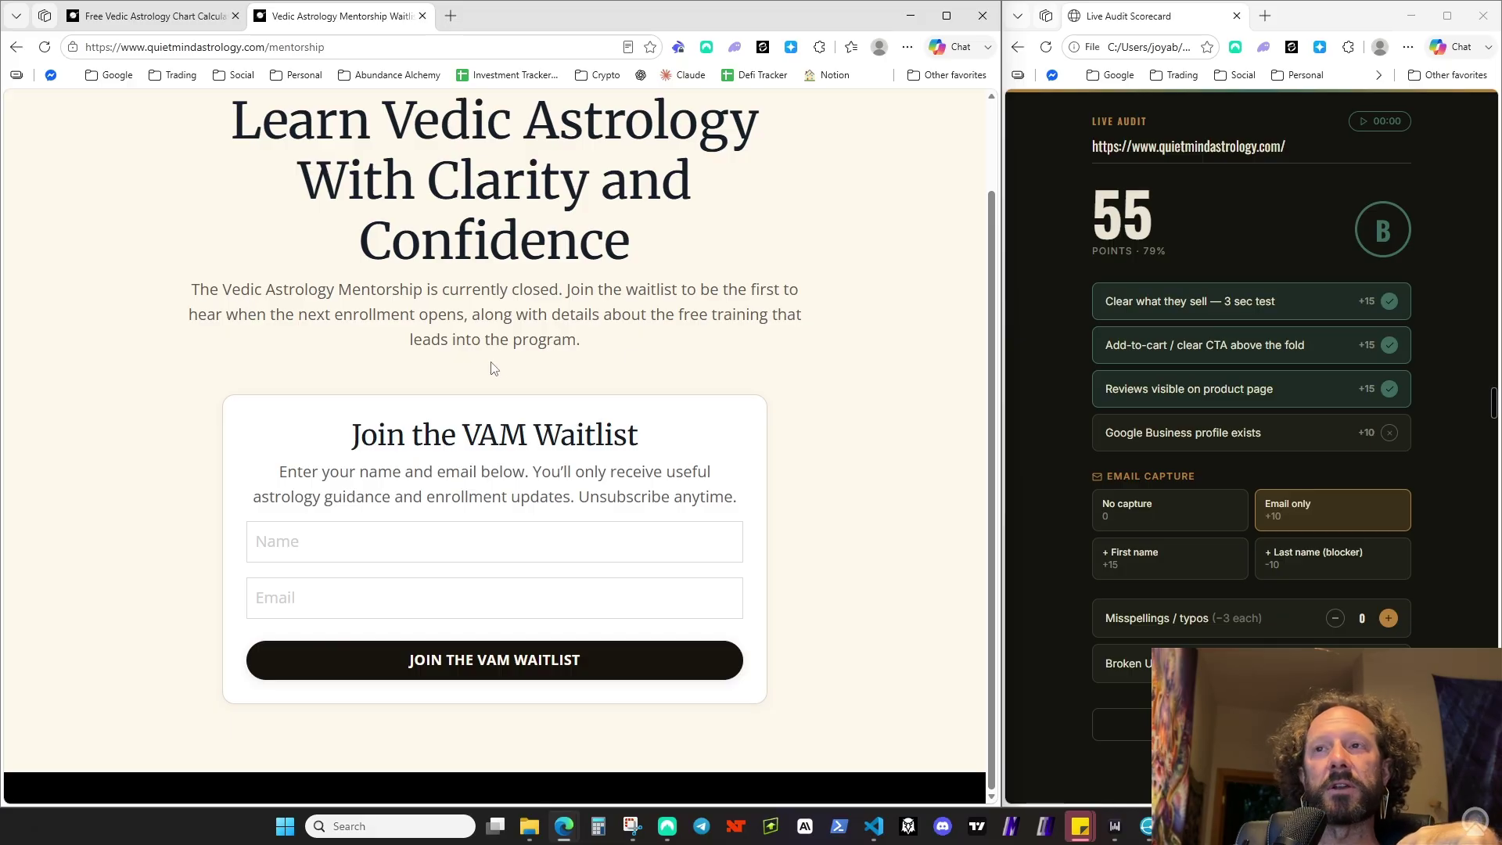
scroll(628, 365, up, 1)
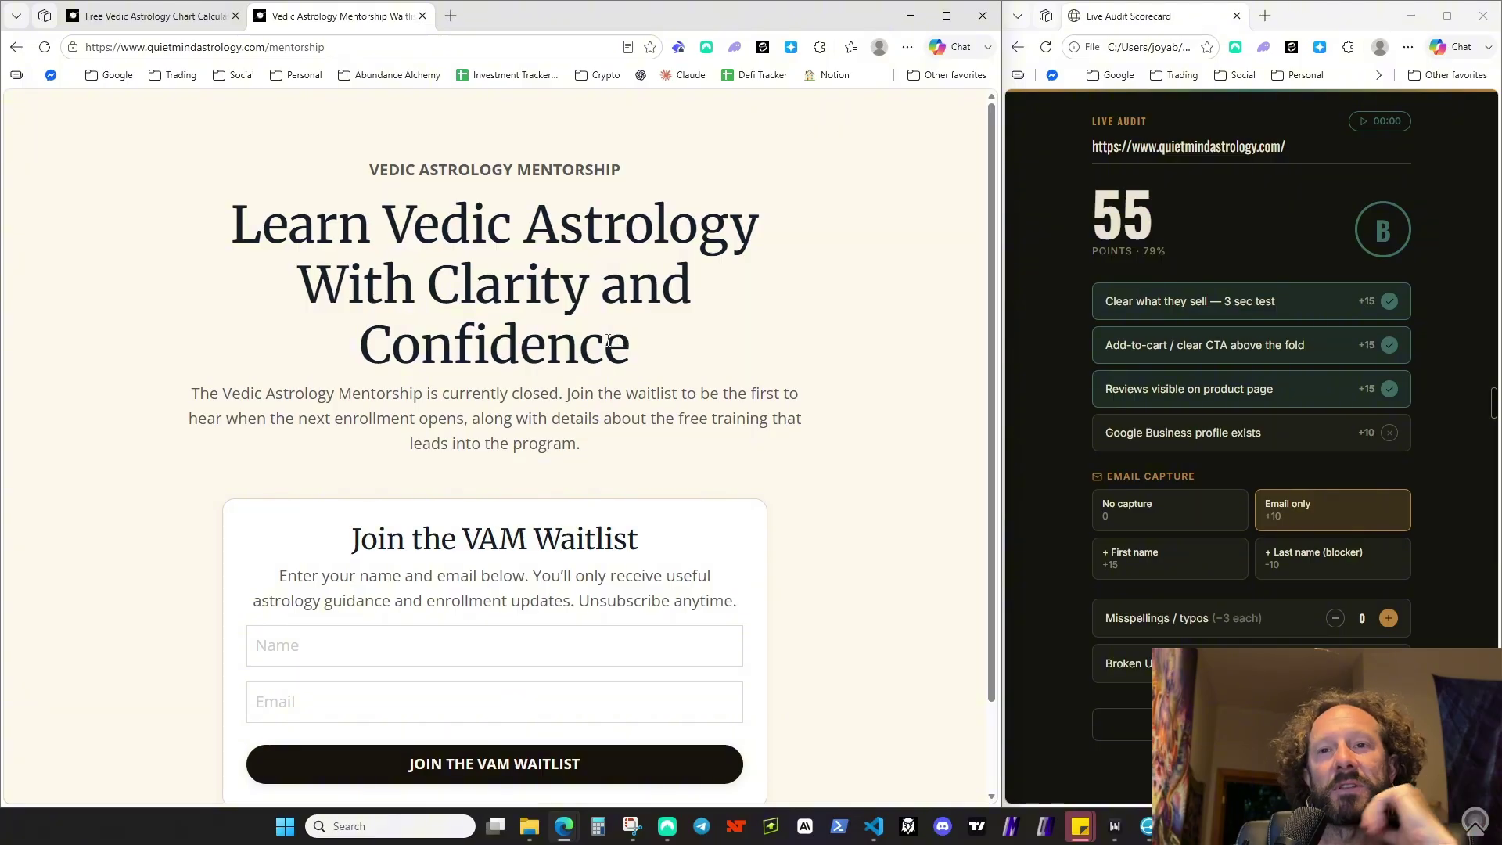
scroll(608, 340, down, 1)
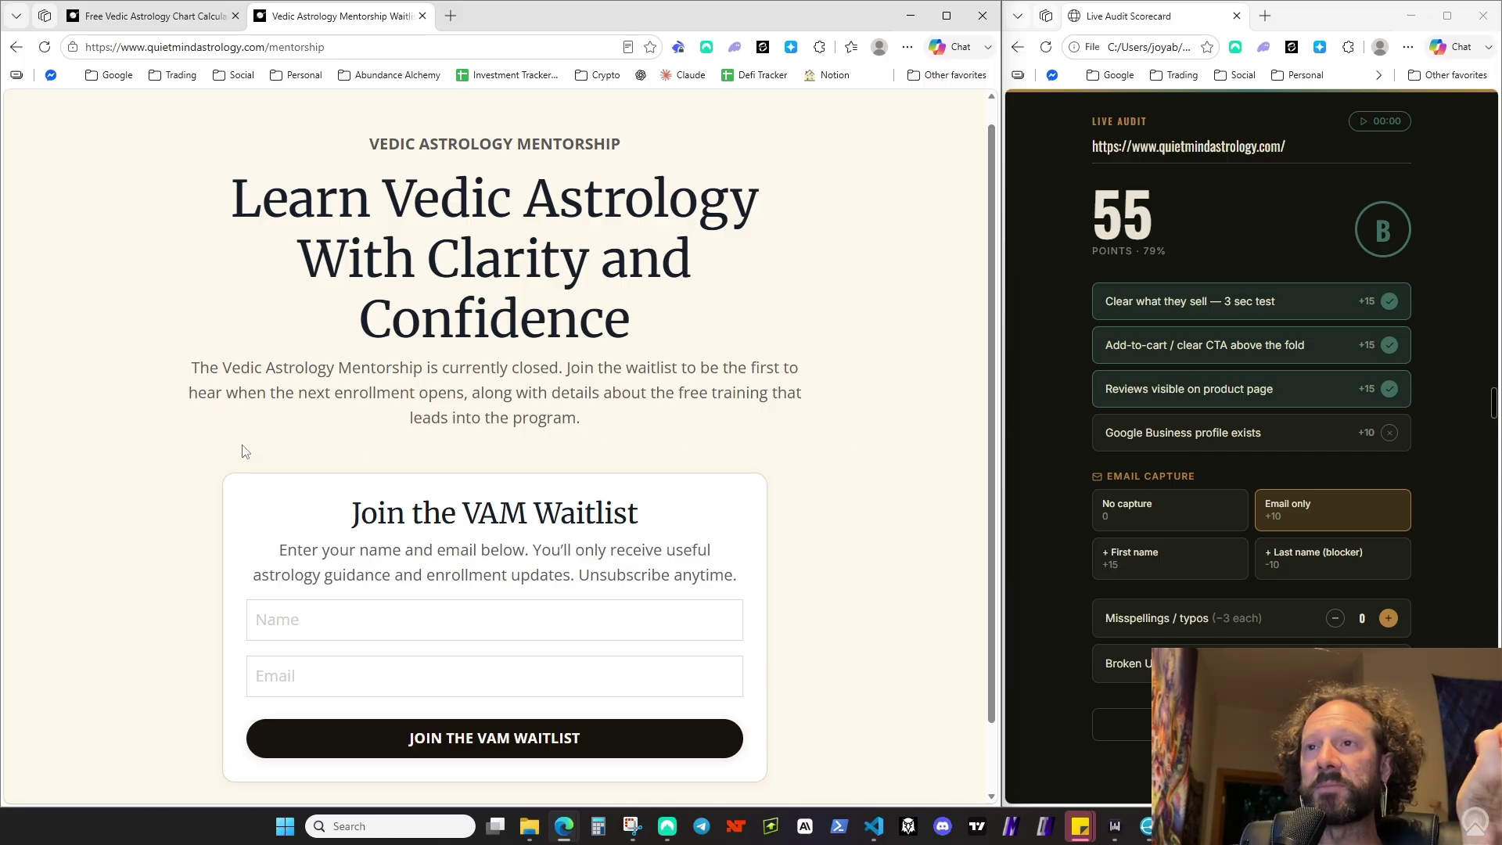
Examine the intro wording about the next enrollment and the free training in relation to the page's headline and waitlist form
drag(192, 391, 626, 426)
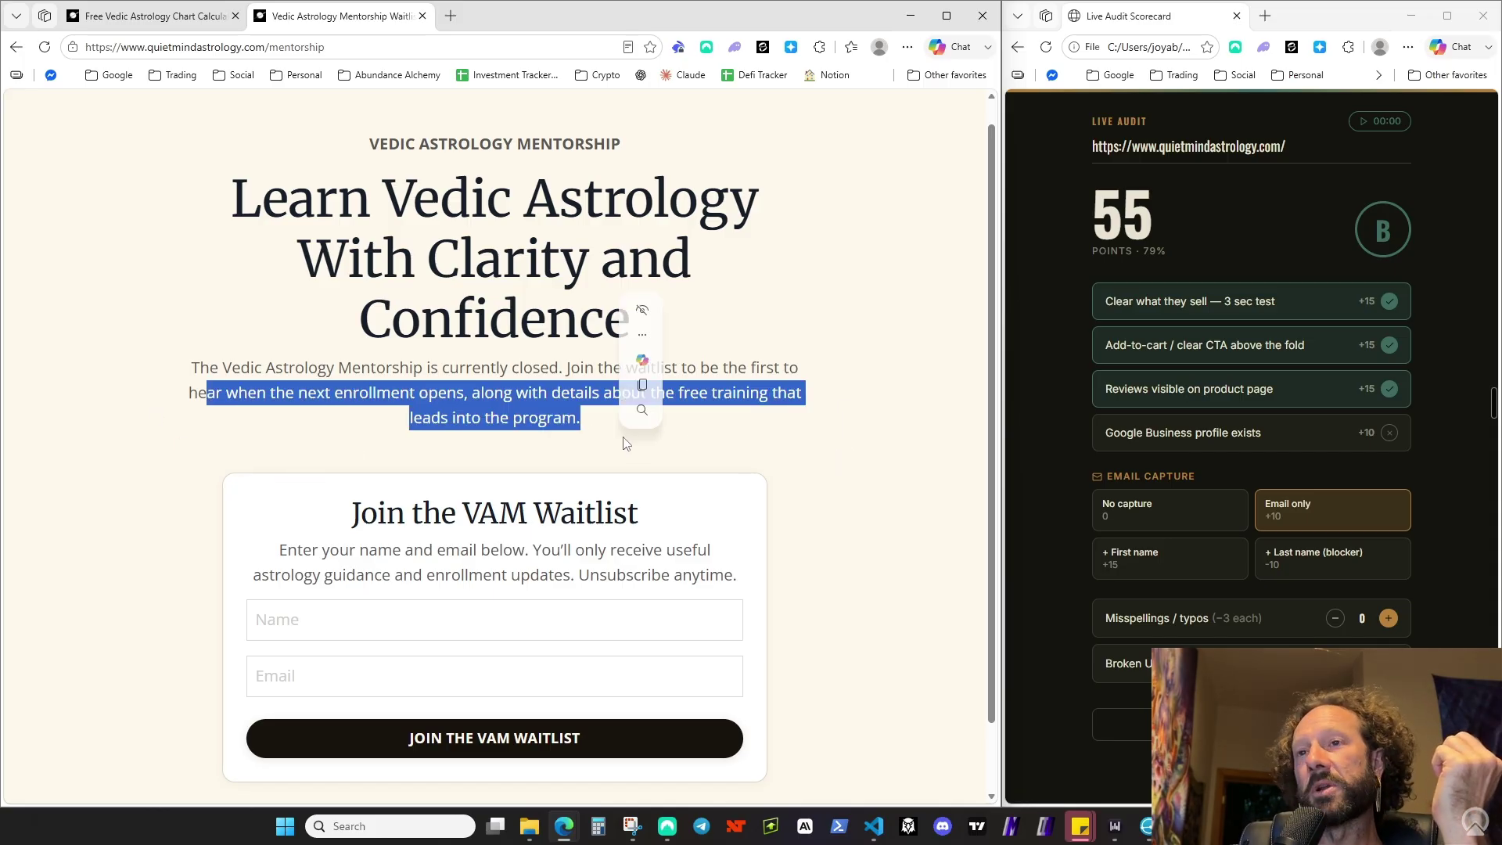
click(679, 434)
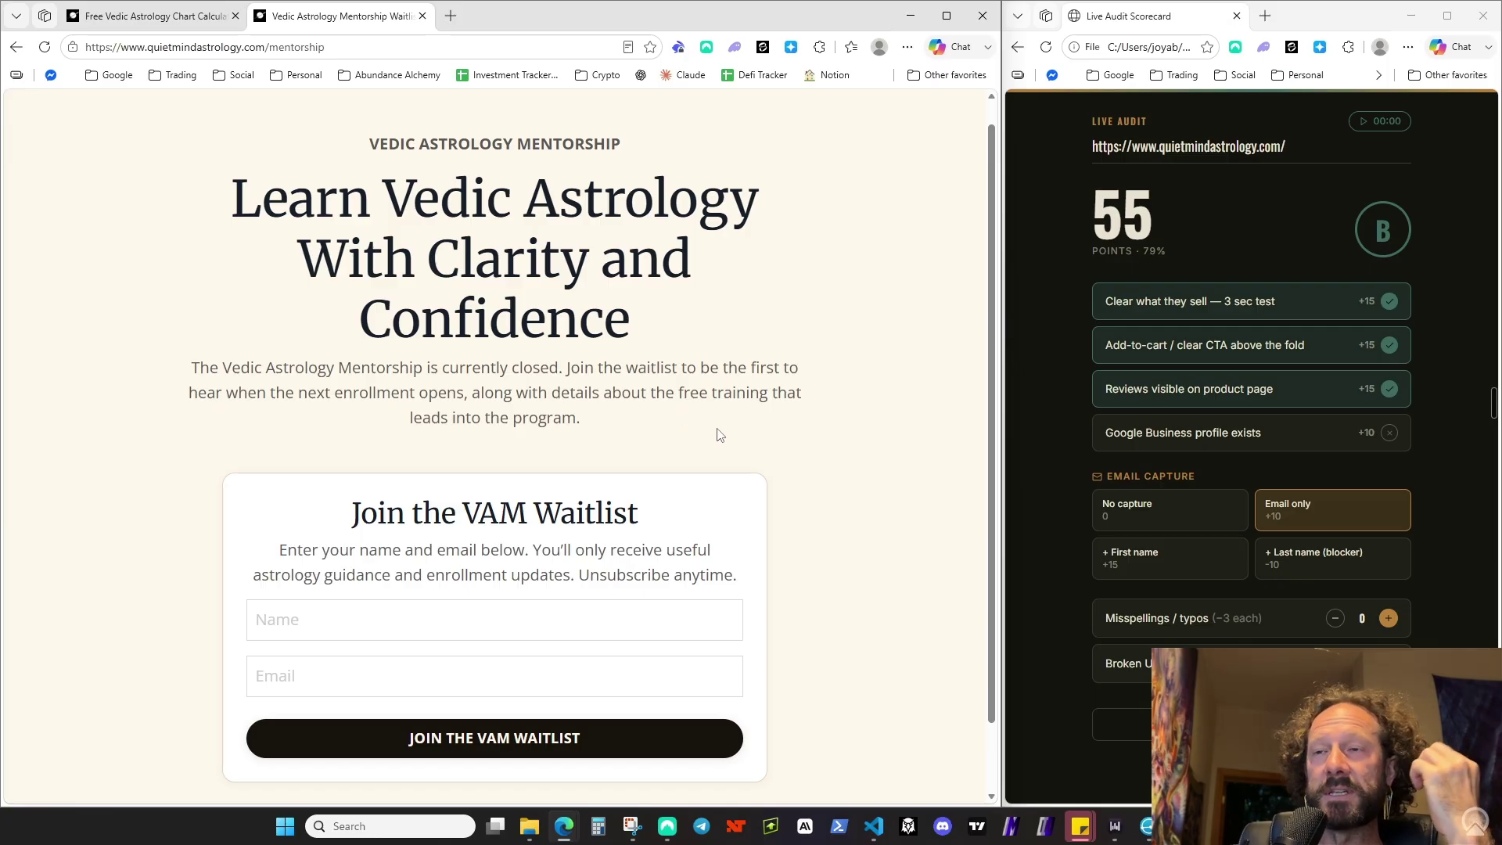
scroll(514, 266, down, 1)
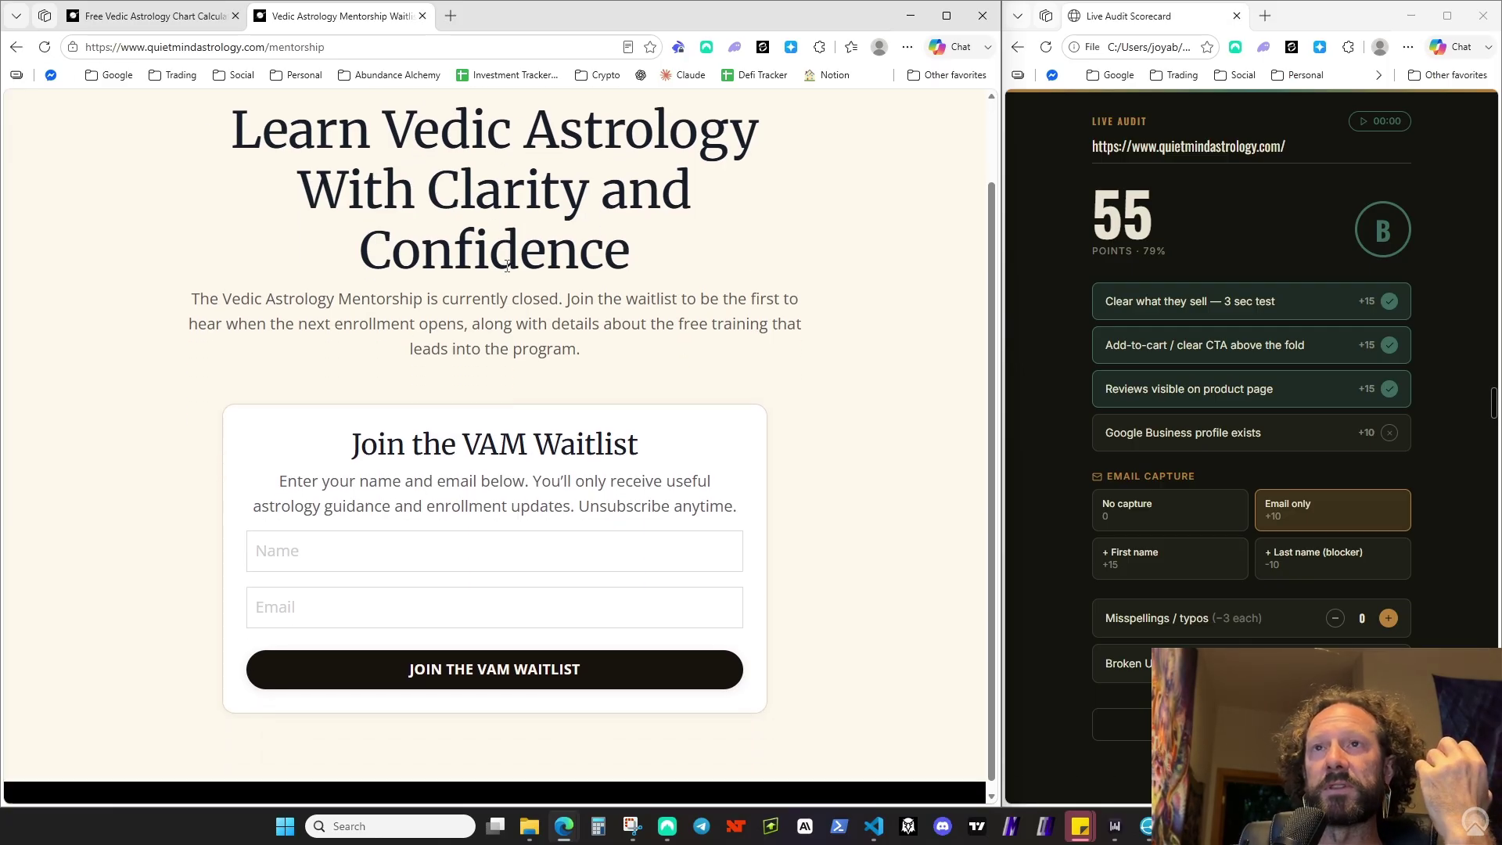
scroll(514, 265, up, 2)
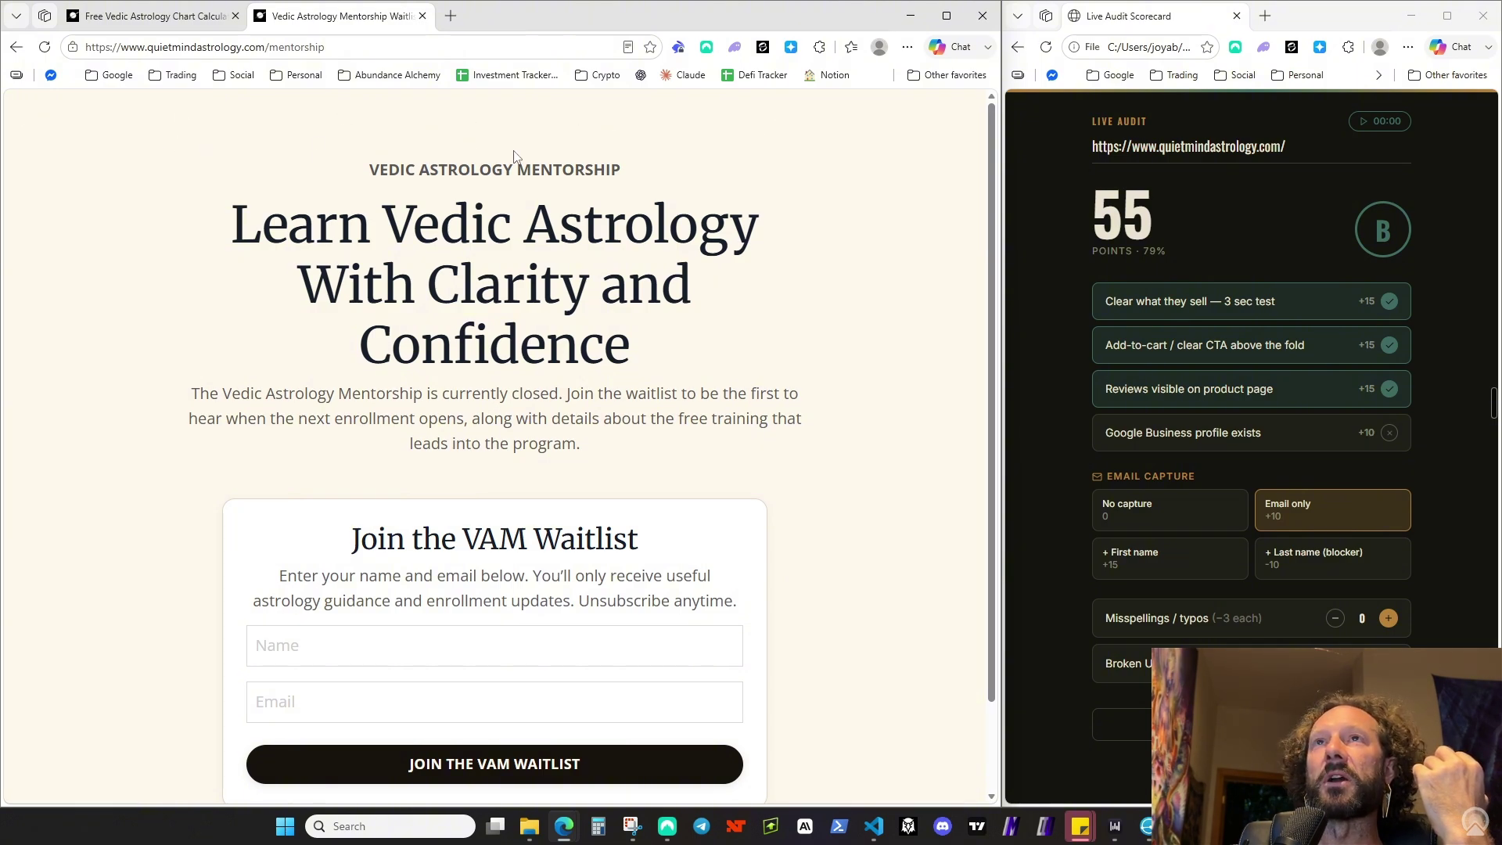
Return to the Quietmind Astrology homepage and open a blank browser tab ready for an address or search
click(17, 48)
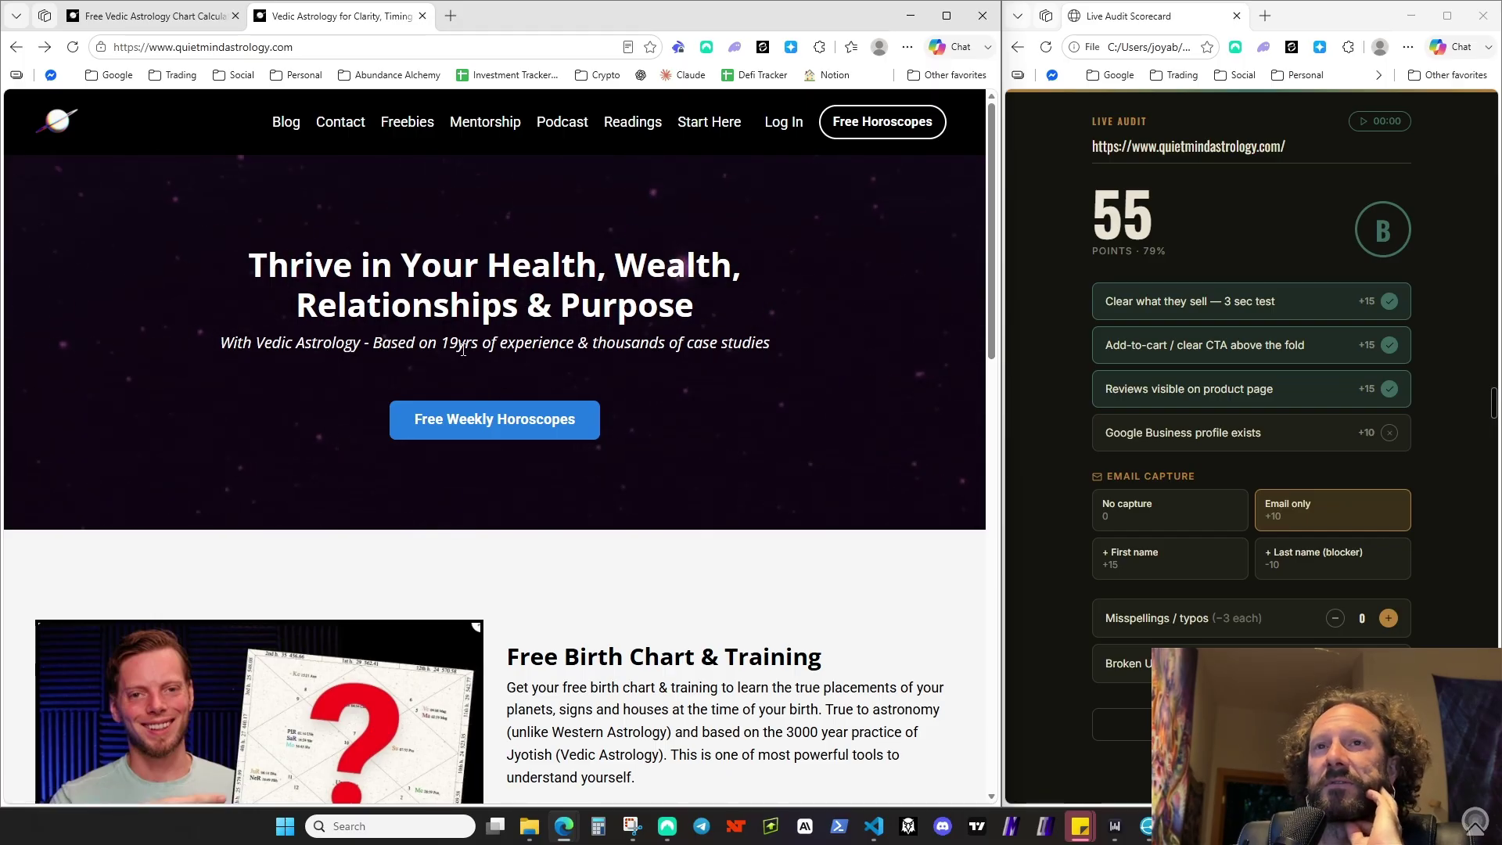
click(451, 17)
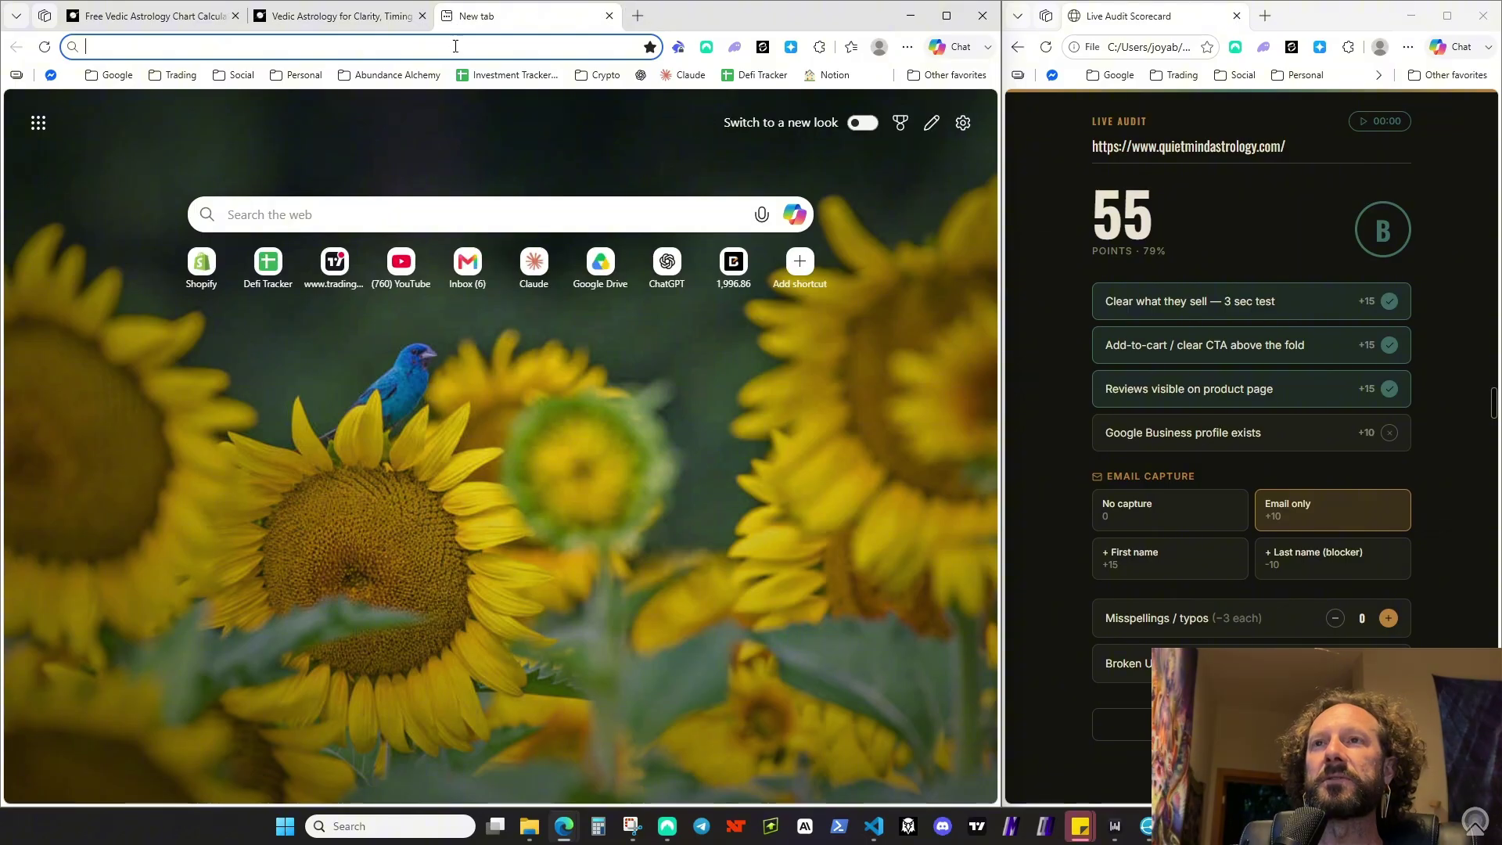
click(455, 46)
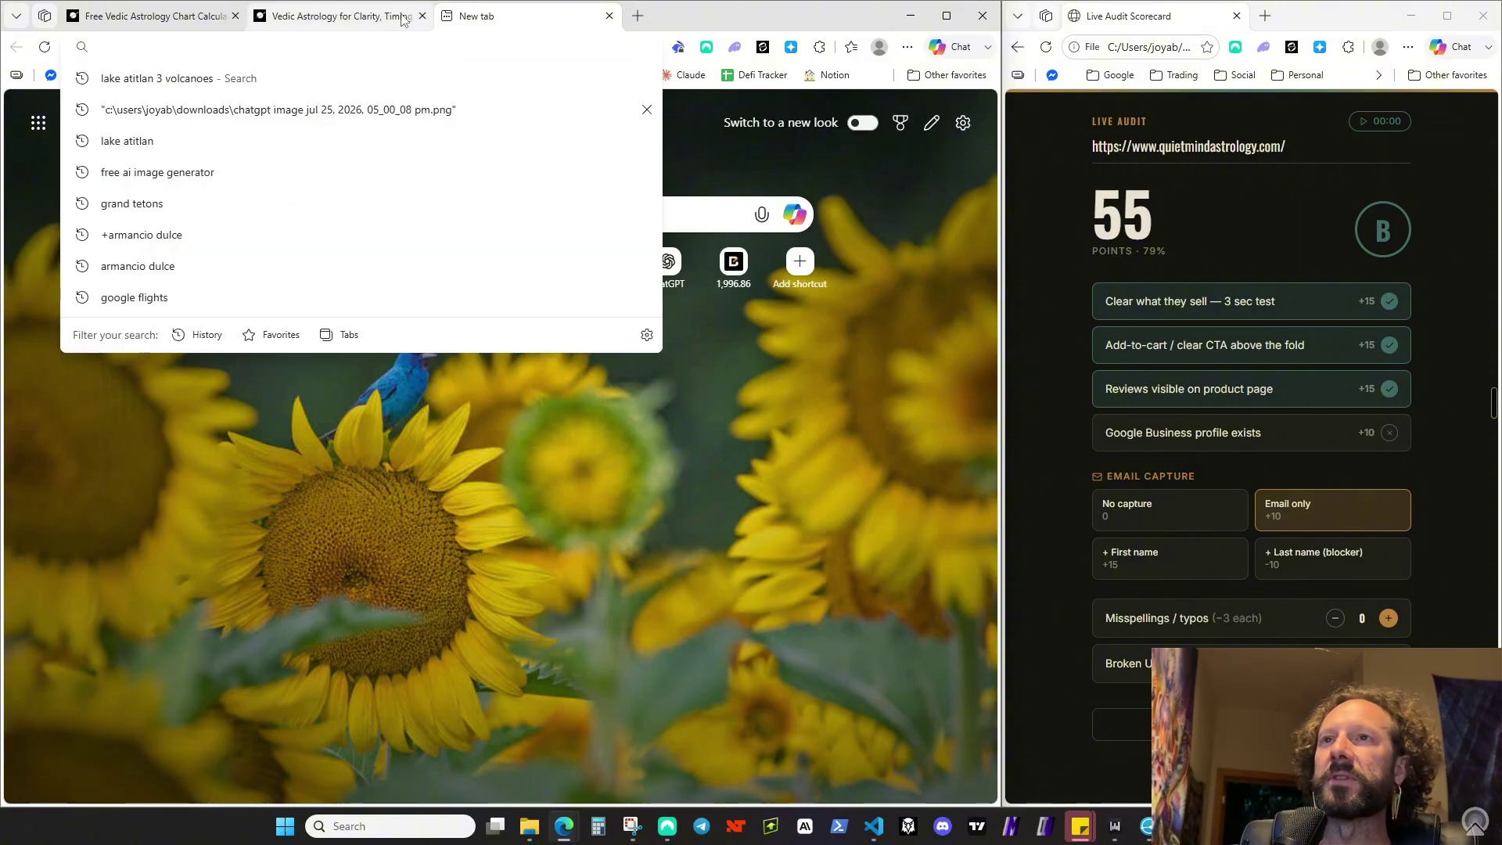